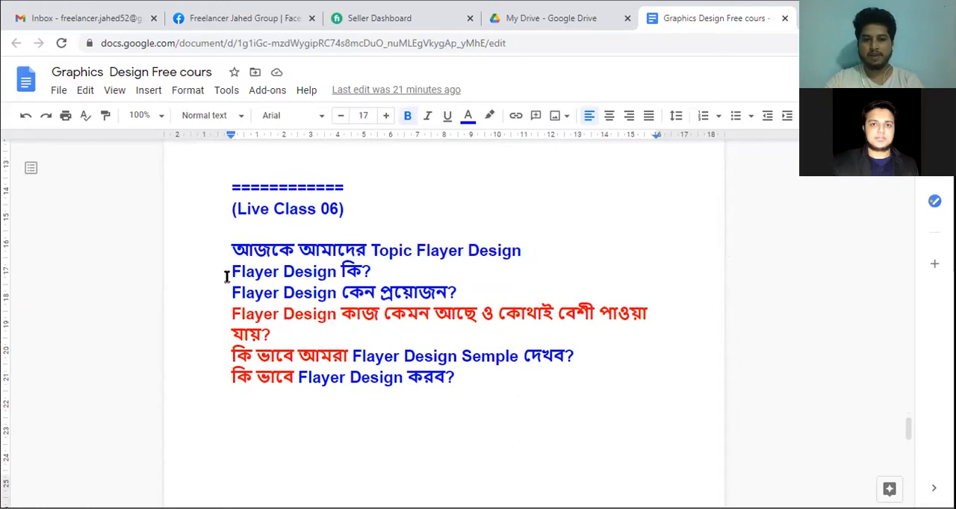
# Go through the Live Class 06 topic list on Flayer Design, highlighting its questions line by line.
pyautogui.click(391, 278)
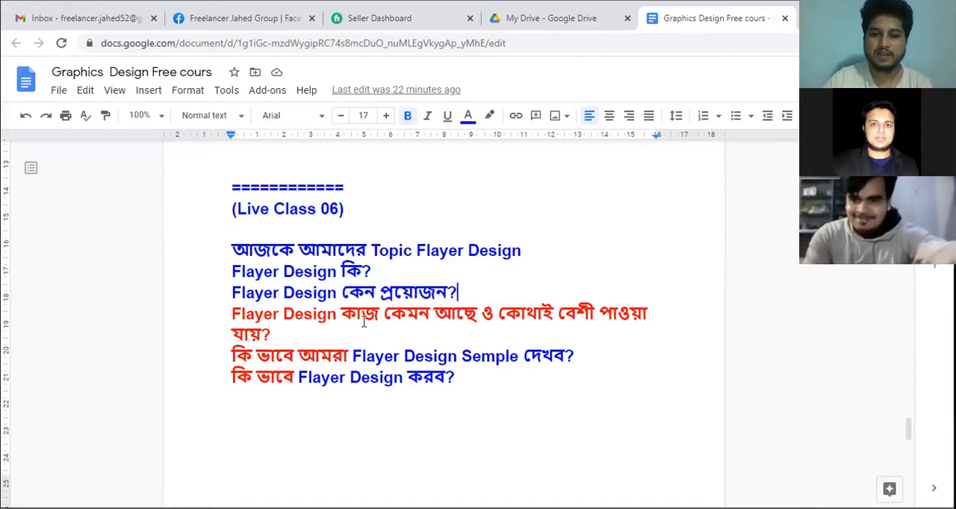
pyautogui.moveTo(479, 314)
pyautogui.mouseDown()
pyautogui.moveTo(230, 308)
pyautogui.moveTo(478, 318)
pyautogui.mouseUp()
pyautogui.click(326, 319)
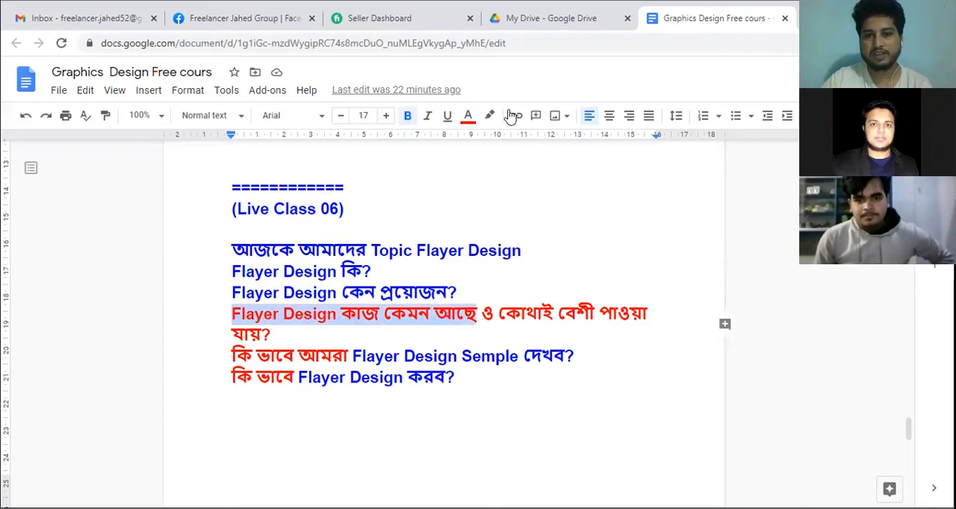
pyautogui.click(478, 301)
pyautogui.moveTo(478, 314)
pyautogui.mouseDown()
pyautogui.moveTo(209, 318)
pyautogui.moveTo(342, 311)
pyautogui.moveTo(474, 314)
pyautogui.moveTo(227, 313)
pyautogui.moveTo(473, 320)
pyautogui.mouseUp()
pyautogui.click(364, 334)
pyautogui.click(469, 332)
pyautogui.click(323, 339)
pyautogui.click(463, 354)
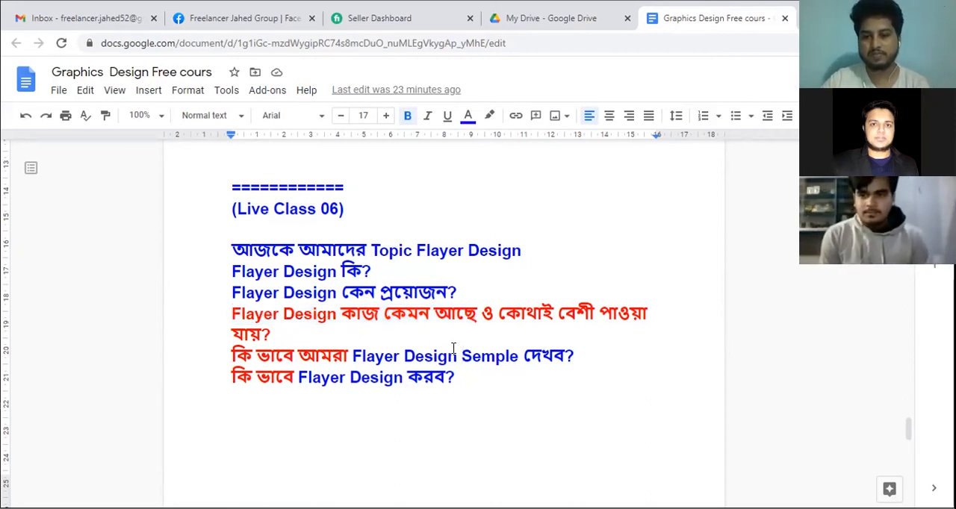
pyautogui.moveTo(498, 313); pyautogui.dragTo(629, 329)
pyautogui.click(365, 323)
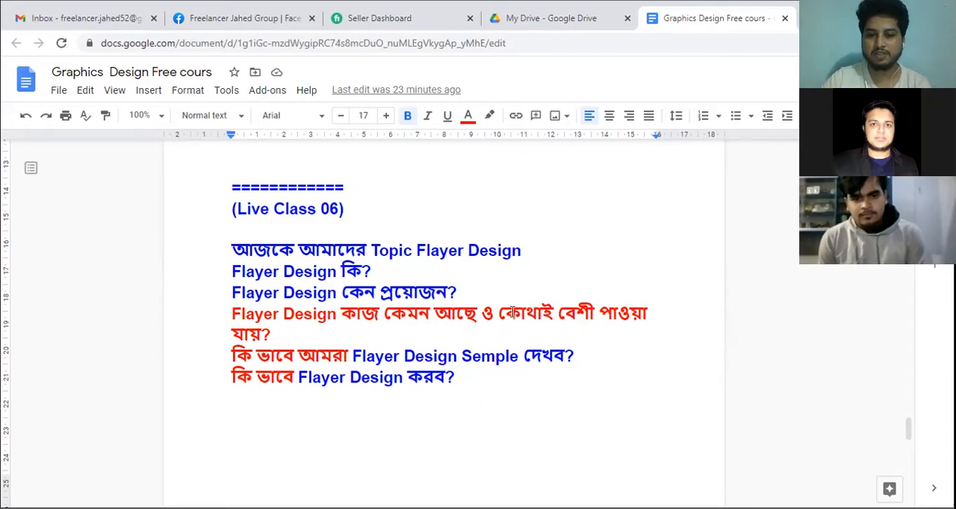
pyautogui.moveTo(499, 310); pyautogui.dragTo(534, 330)
pyautogui.press('Right')
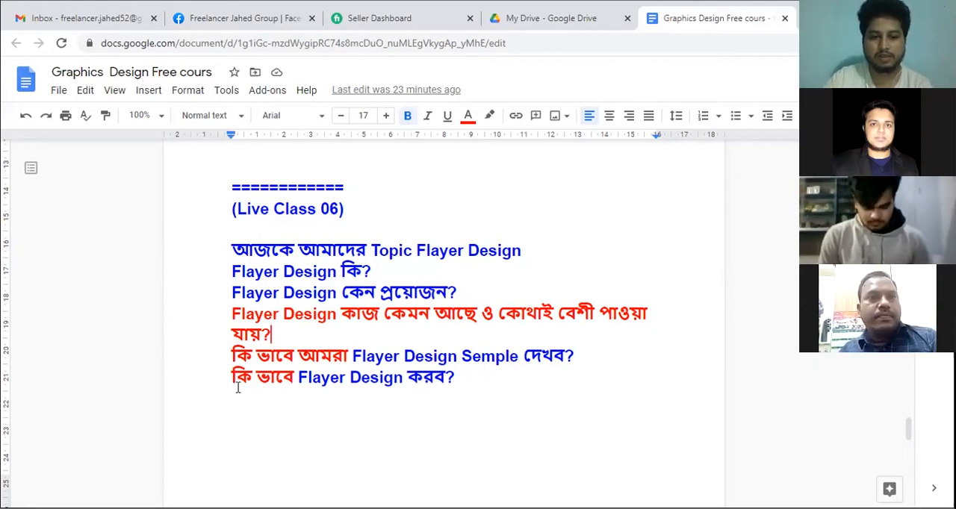
pyautogui.click(453, 380)
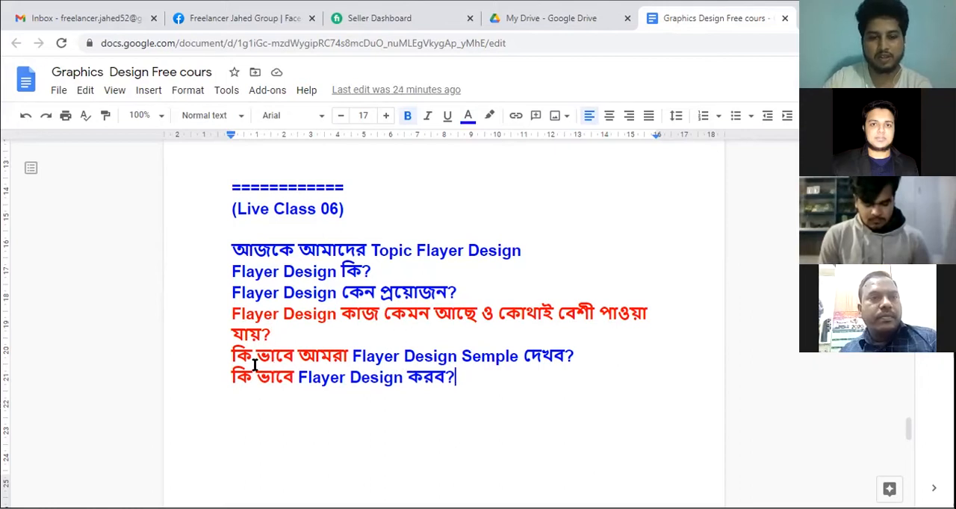
pyautogui.moveTo(233, 355); pyautogui.dragTo(577, 354)
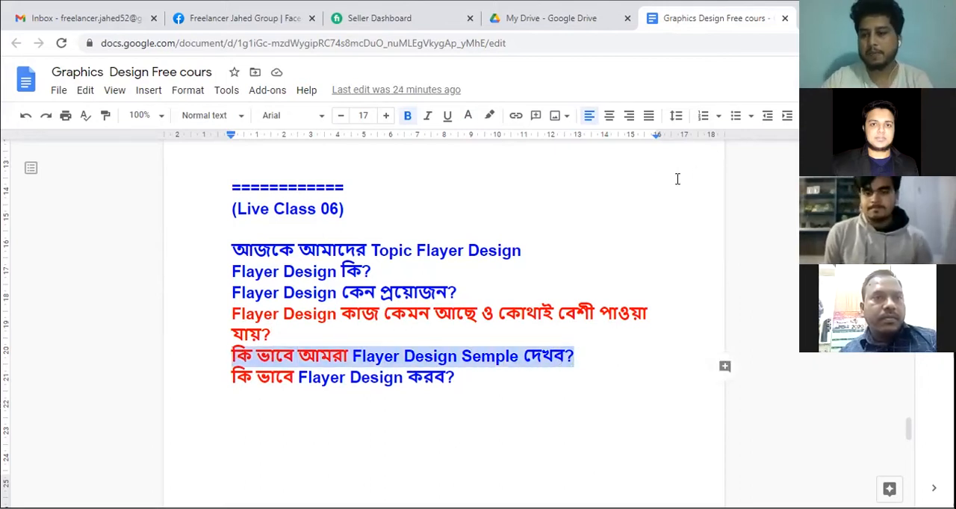
# Open the google.com home page in a new browser tab.
pyautogui.hotkey('ctrl', 't')
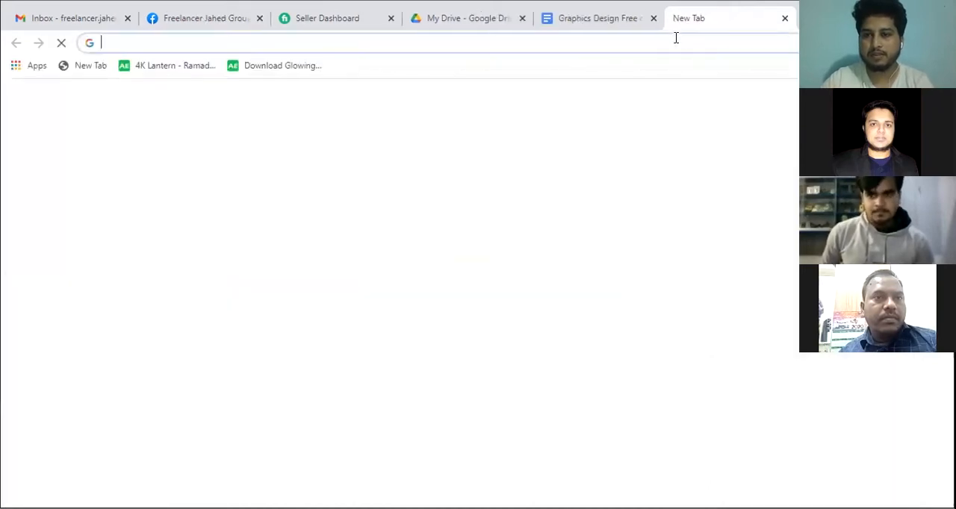
pyautogui.click(674, 38)
pyautogui.write('go')
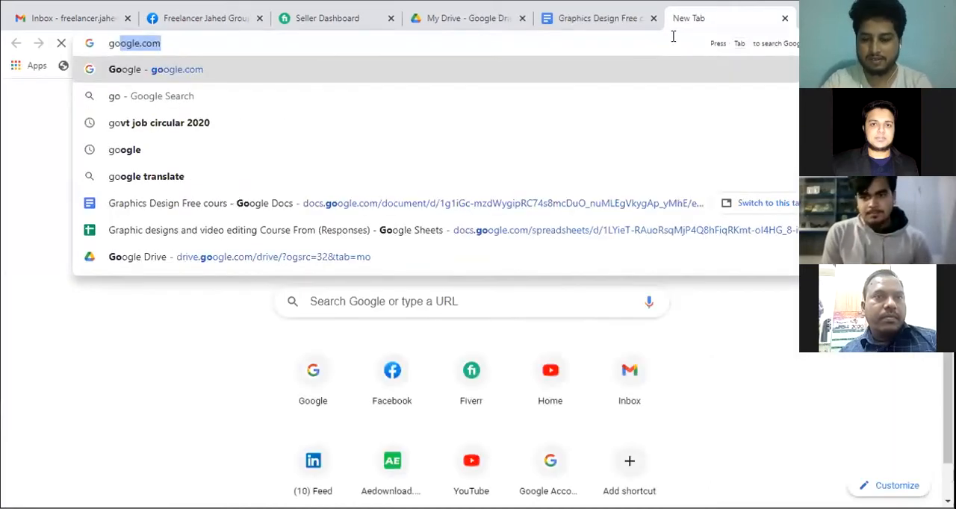
pyautogui.press('Return')
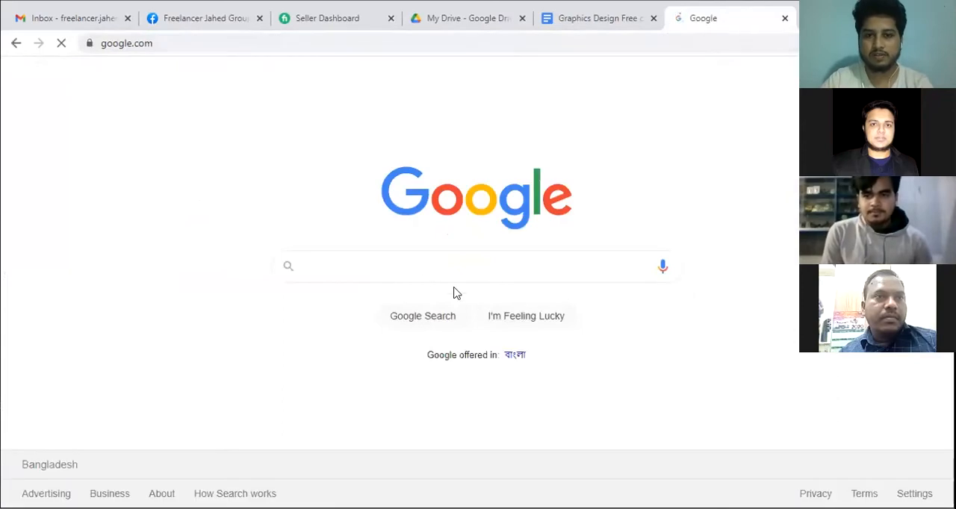
# Search Google for "Flayer design", switch to the image results and look through the flyer samples.
pyautogui.click(420, 268)
pyautogui.write('Fl')
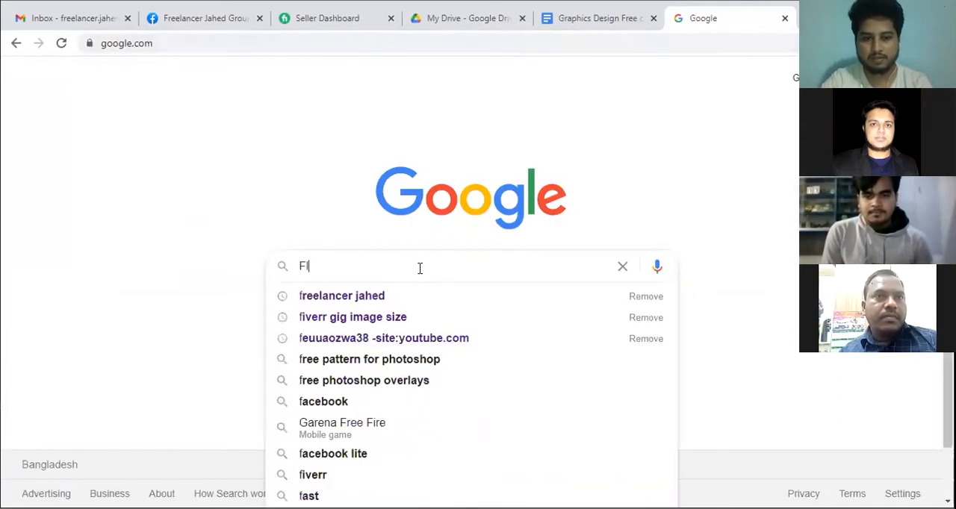
pyautogui.write('ayer ded')
pyautogui.press('BackSpace')
pyautogui.write('sign')
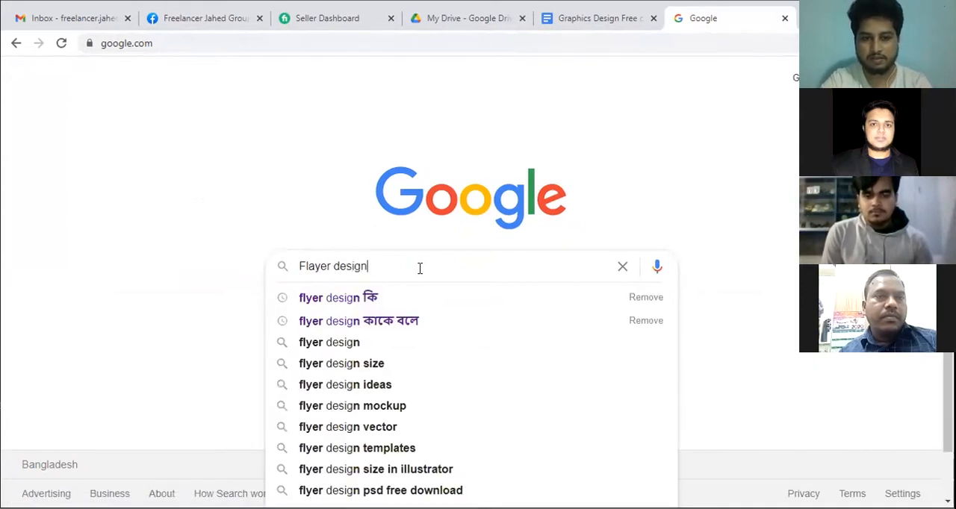
pyautogui.press('Return')
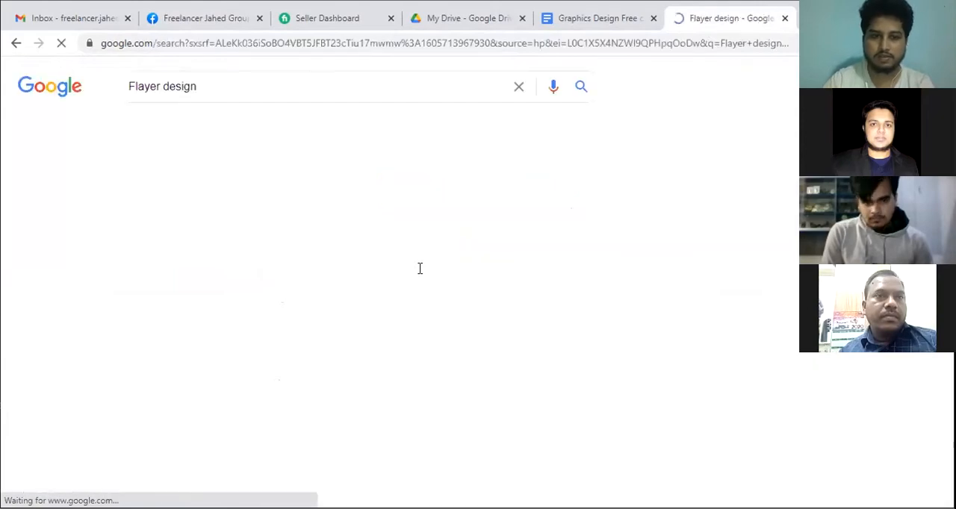
pyautogui.click(189, 131)
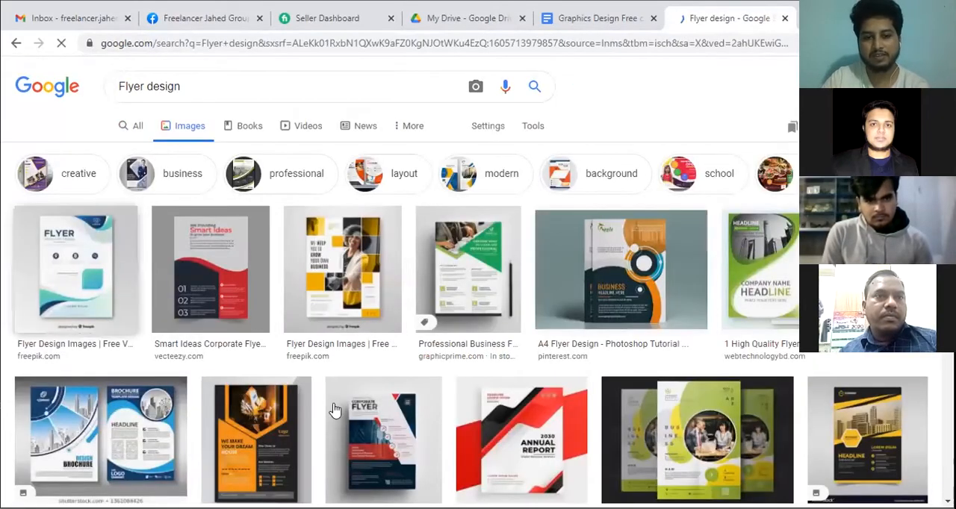
pyautogui.scroll(-3, 335, 410)
pyautogui.scroll(3, 469, 357)
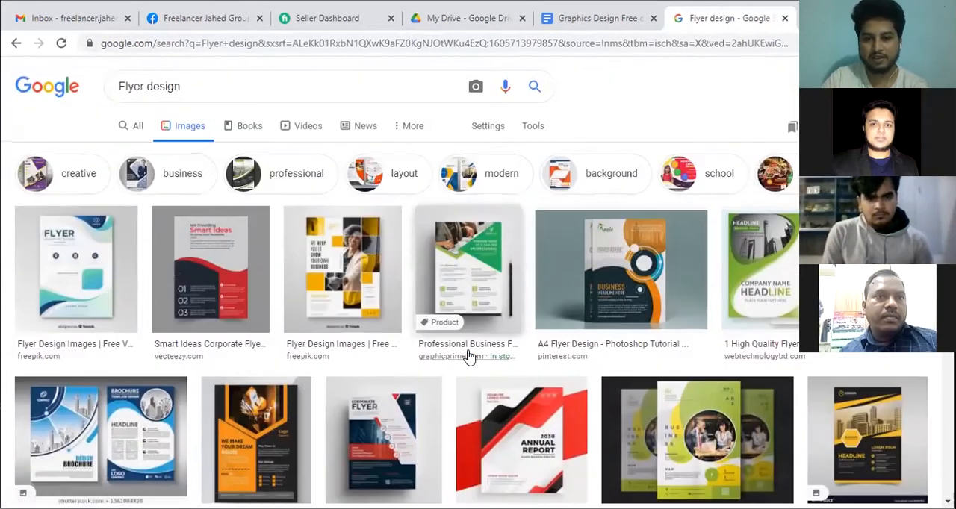
pyautogui.scroll(-2, 9, 298)
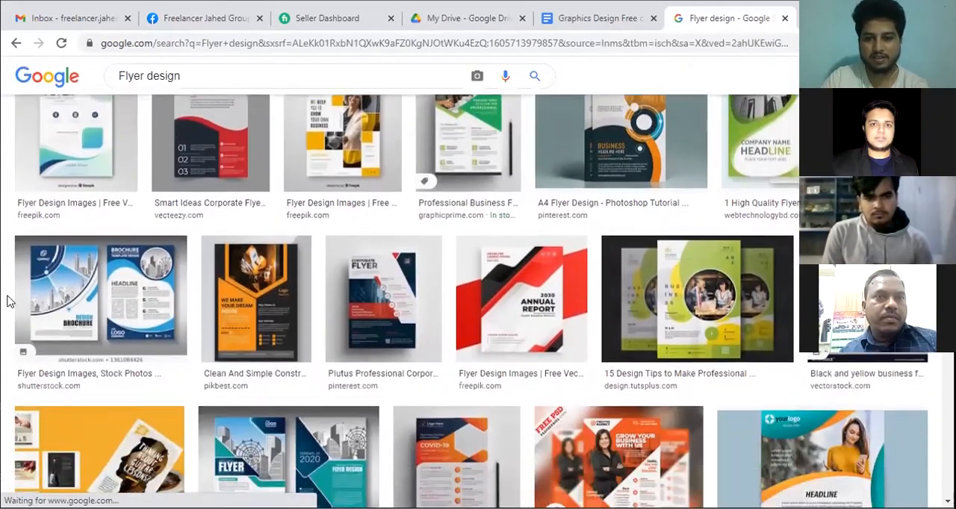
pyautogui.scroll(-3, 22, 310)
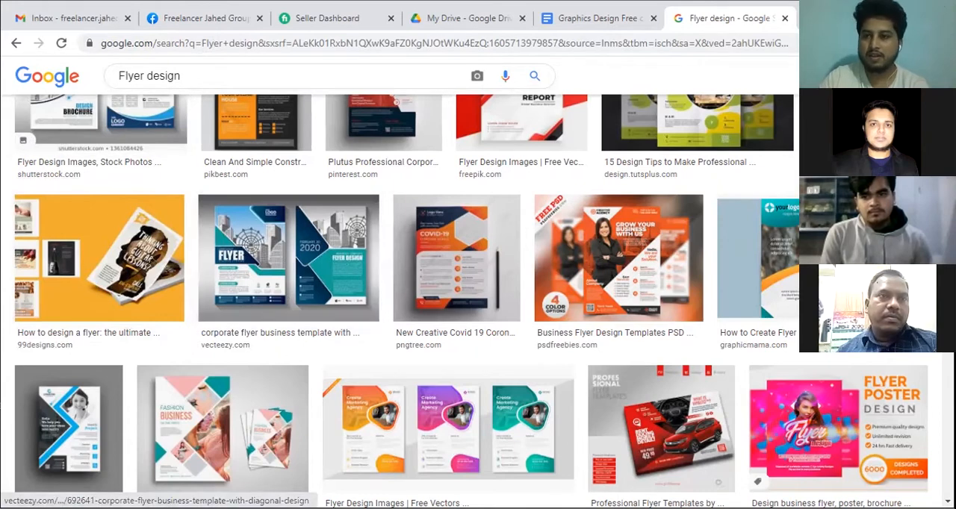
# Return to the class document and highlight the line about viewing Flayer Design samples.
pyautogui.click(620, 22)
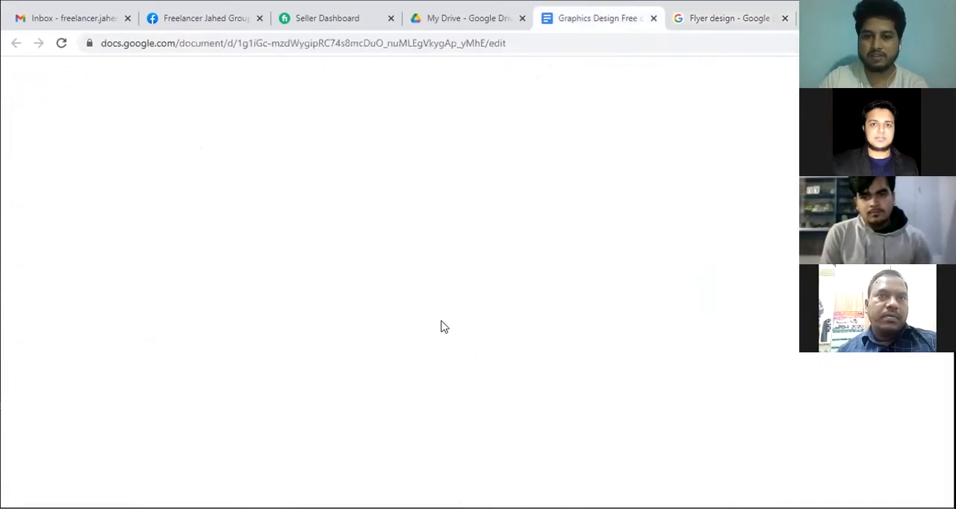
pyautogui.click(469, 380)
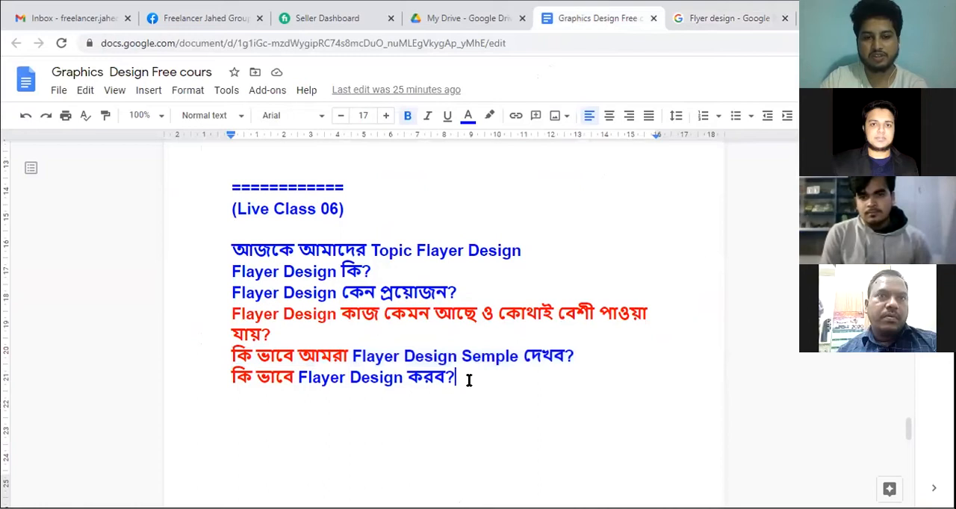
pyautogui.moveTo(596, 350); pyautogui.dragTo(199, 356)
# Go back to the flyer image results and examine the layouts and styles of the sample designs.
pyautogui.click(701, 22)
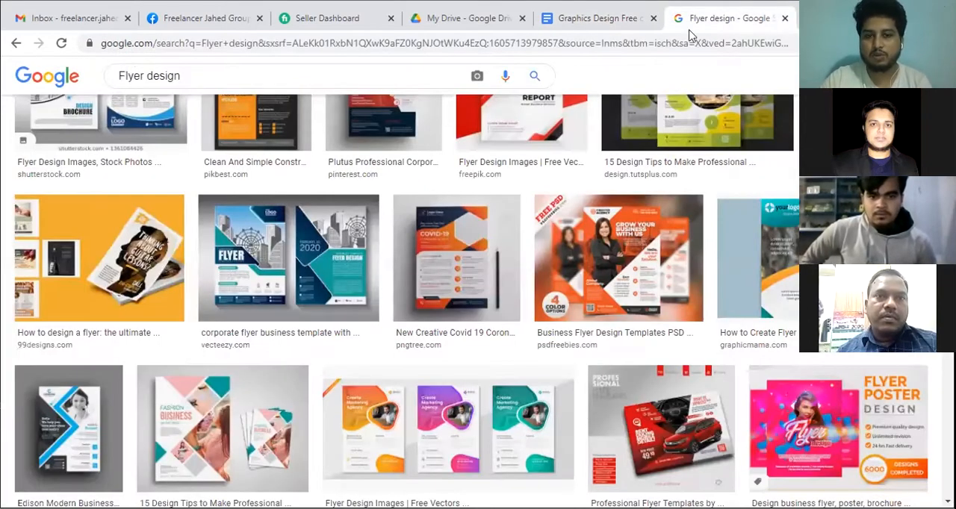
pyautogui.scroll(3, 383, 317)
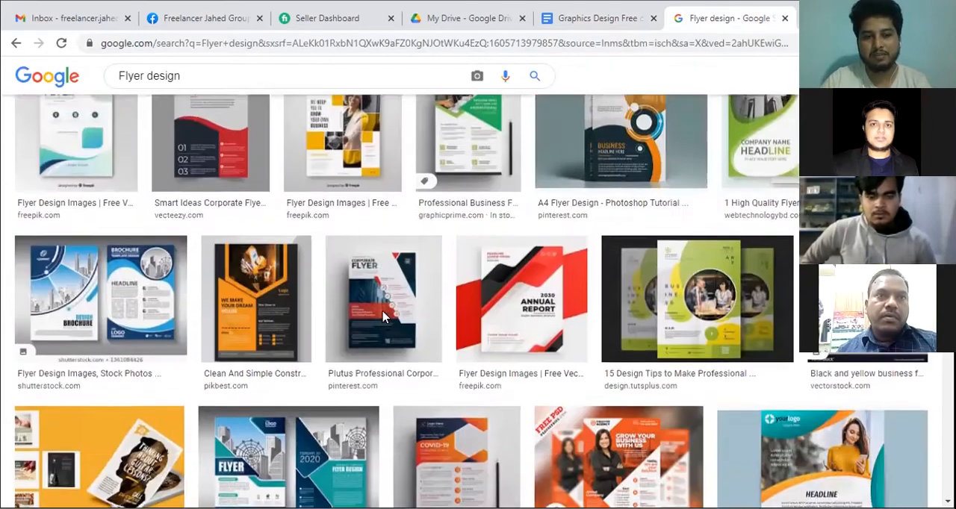
pyautogui.scroll(2, 383, 318)
pyautogui.scroll(-7, 378, 321)
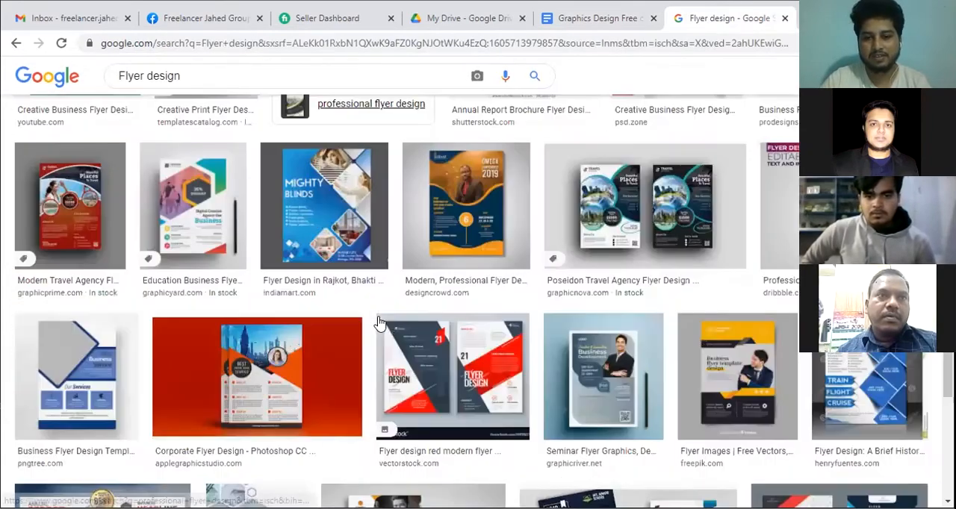
pyautogui.scroll(-5, 379, 321)
pyautogui.scroll(12, 378, 321)
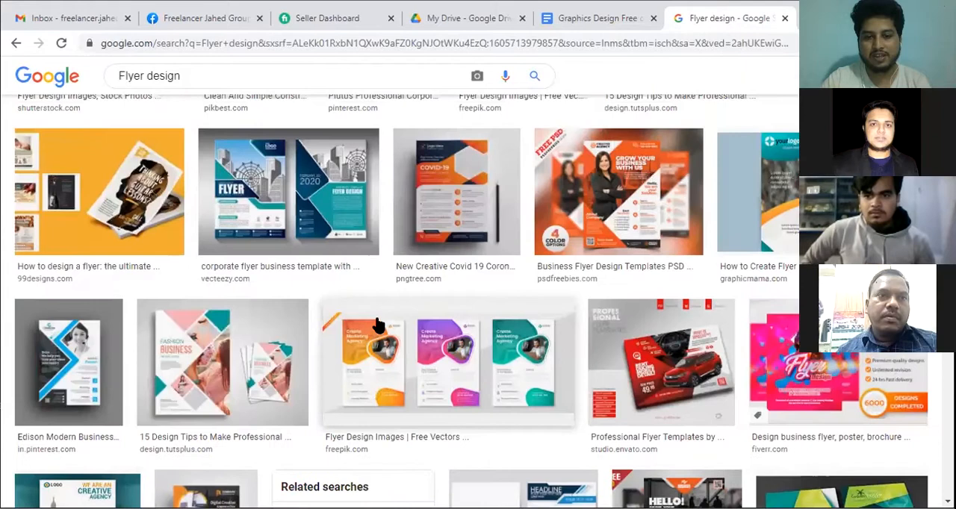
pyautogui.scroll(5, 378, 323)
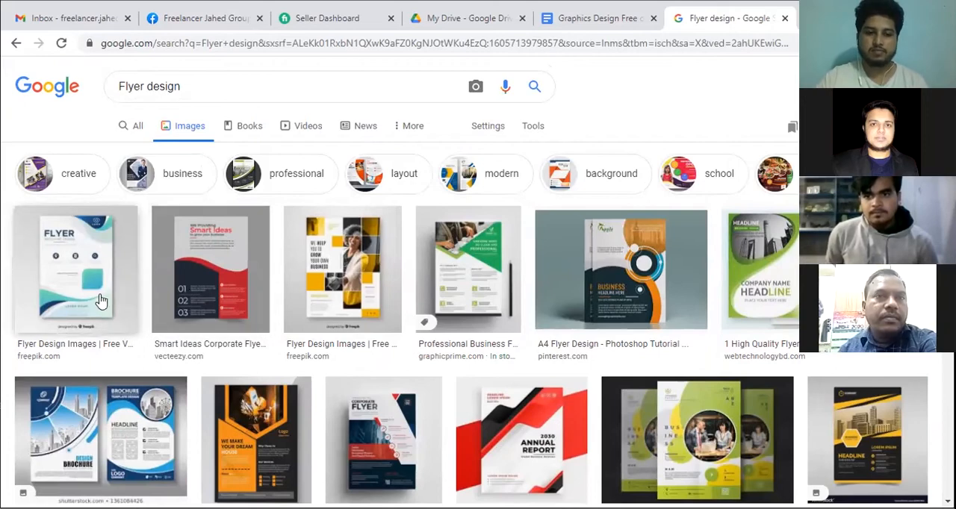
pyautogui.scroll(-5, 190, 297)
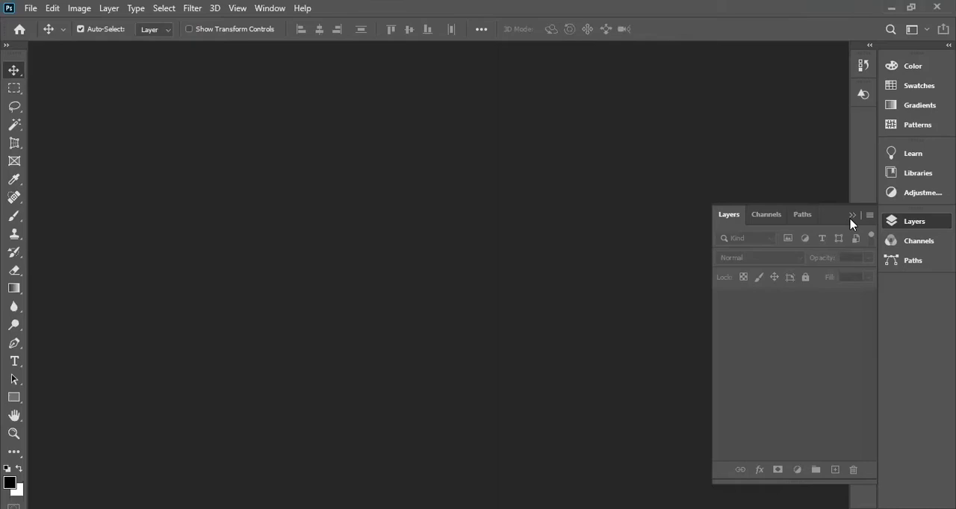
# Create a new document from the A4 print preset, 210 x 297 mm at 300 pixels/inch, in RGB Color with a white background.
pyautogui.click(853, 215)
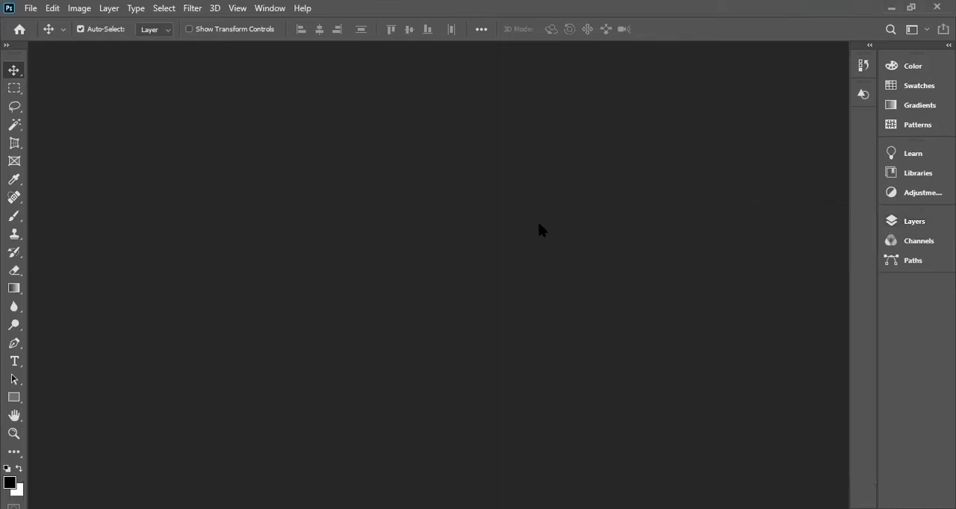
pyautogui.press('ctrl')
pyautogui.hotkey('ctrl', 'n')
pyautogui.click(33, 11)
pyautogui.click(37, 22)
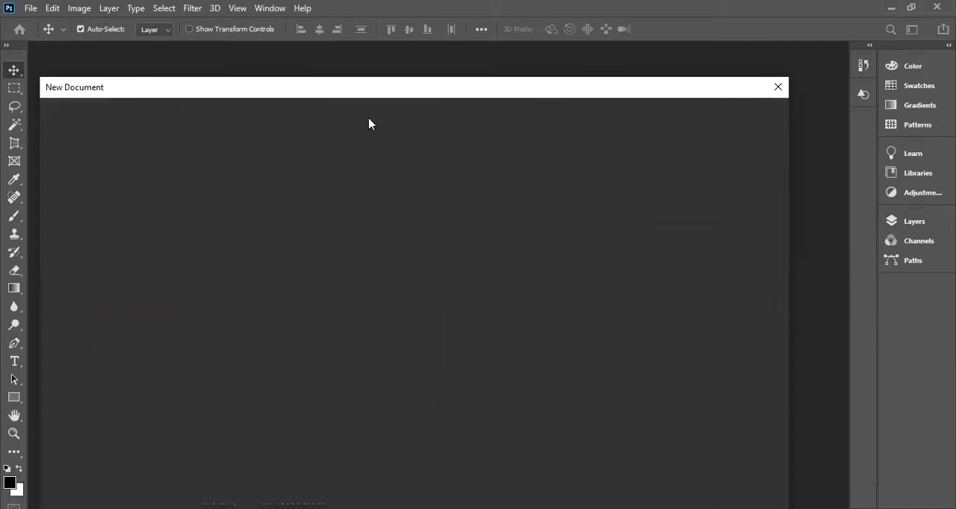
pyautogui.click(367, 120)
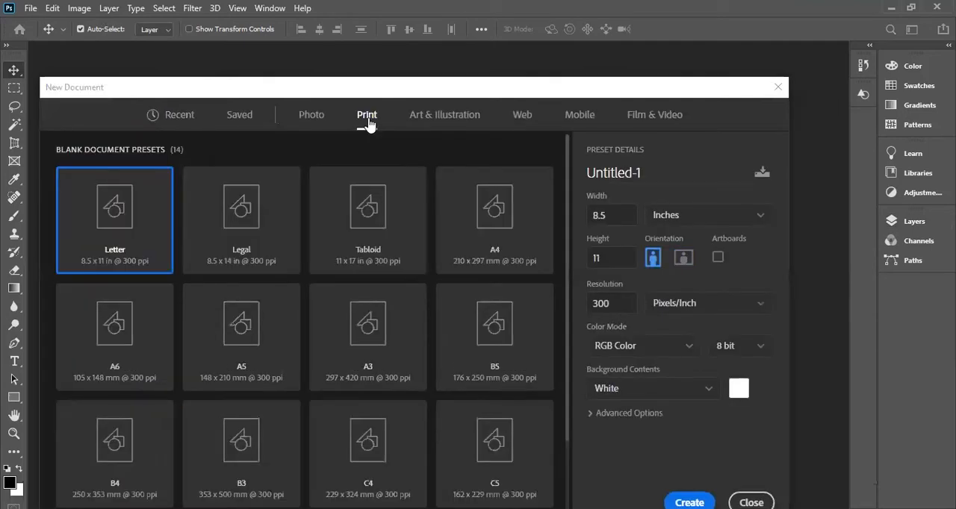
pyautogui.click(503, 237)
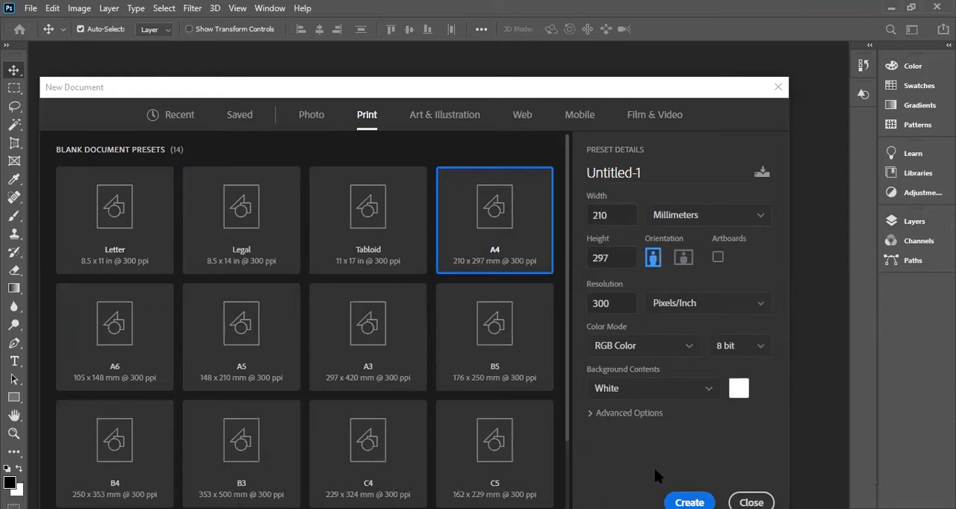
pyautogui.press('Return')
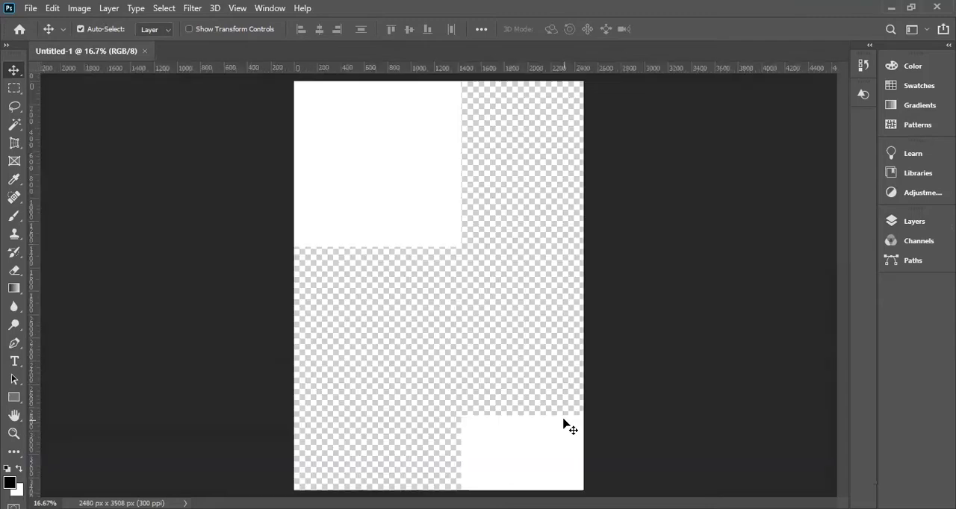
# Show the layers and draw a black rectangle shape of about 2612 x 3580 px covering the whole page, keeping its properties clear of the canvas.
pyautogui.click(903, 221)
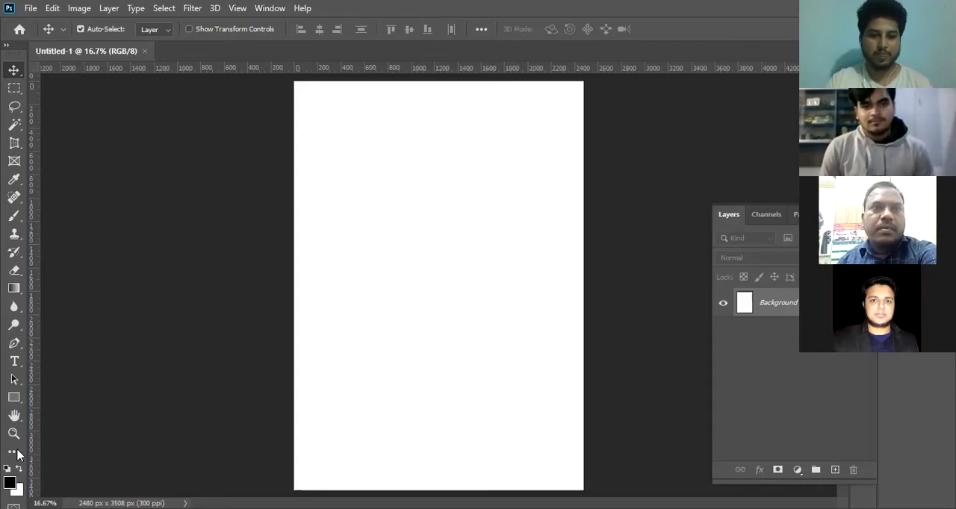
pyautogui.click(15, 400)
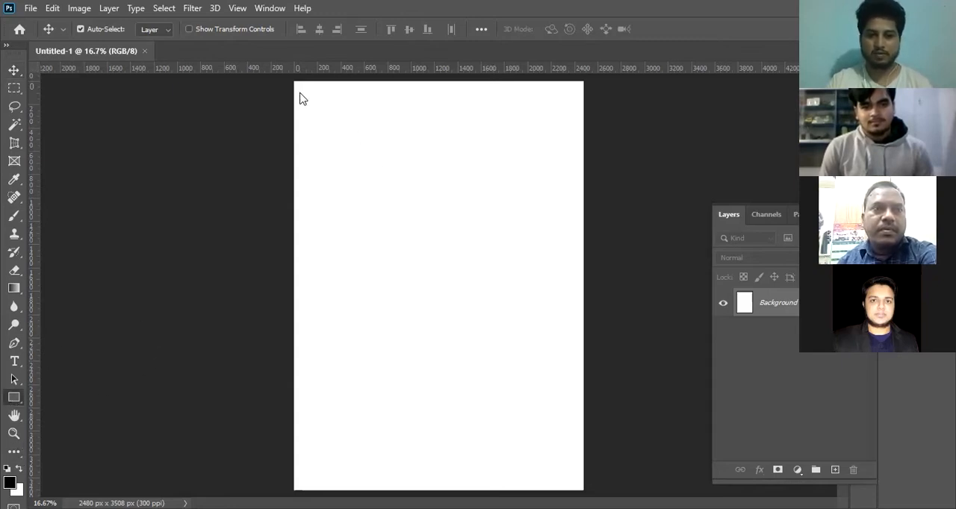
pyautogui.moveTo(289, 77); pyautogui.dragTo(584, 484)
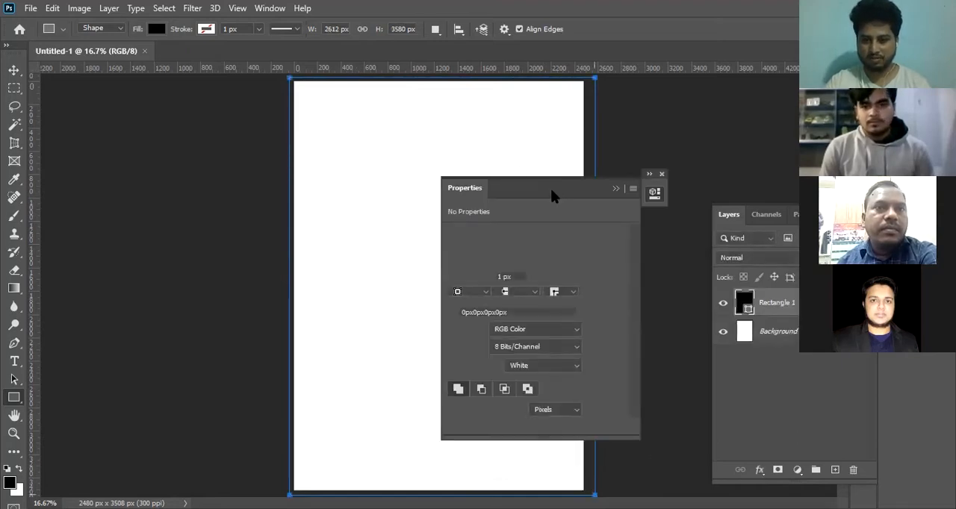
pyautogui.moveTo(557, 186); pyautogui.dragTo(714, 88)
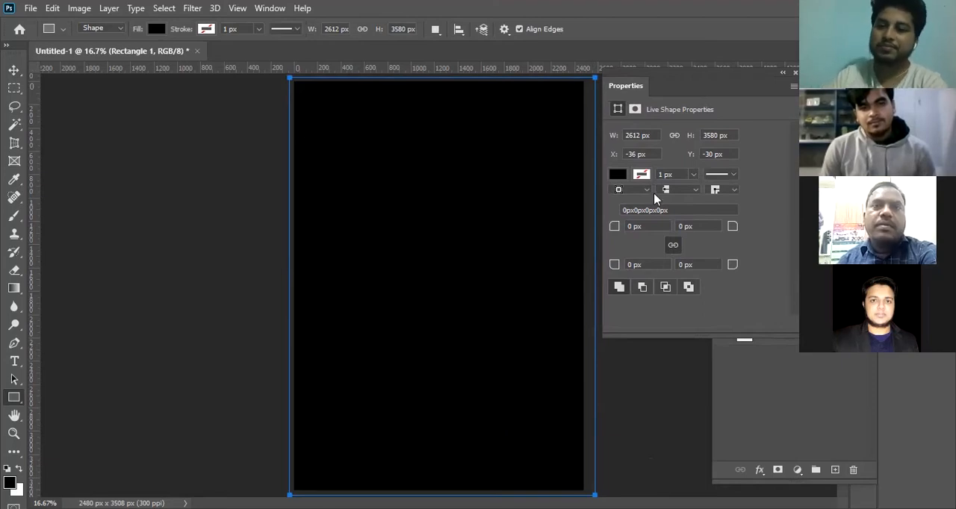
# Fill the page-covering rectangle with the recently used solid blue, deselect it and close its properties.
pyautogui.click(157, 30)
pyautogui.click(125, 58)
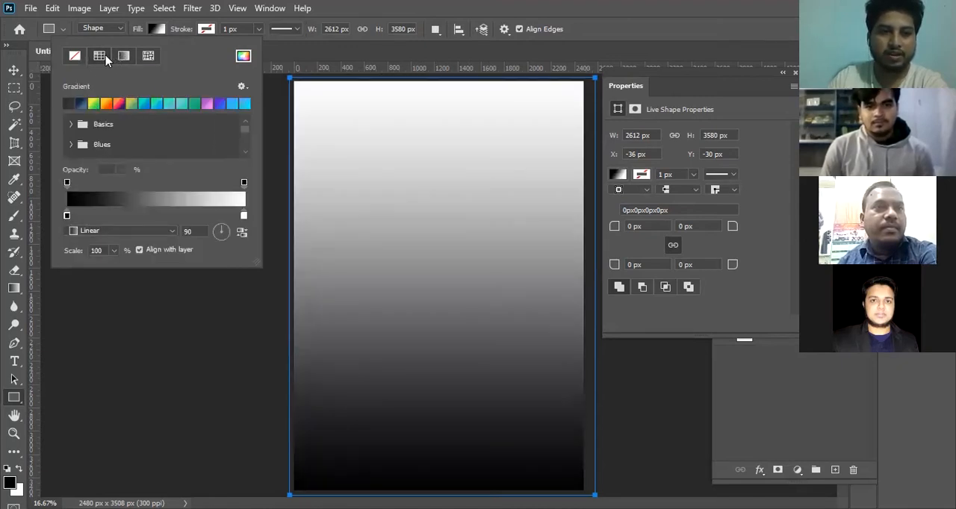
pyautogui.click(101, 57)
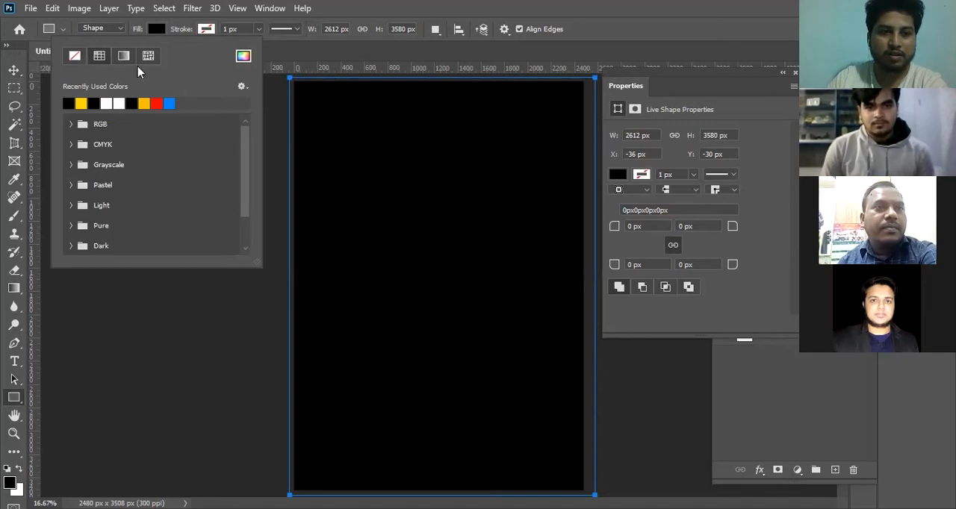
pyautogui.click(171, 103)
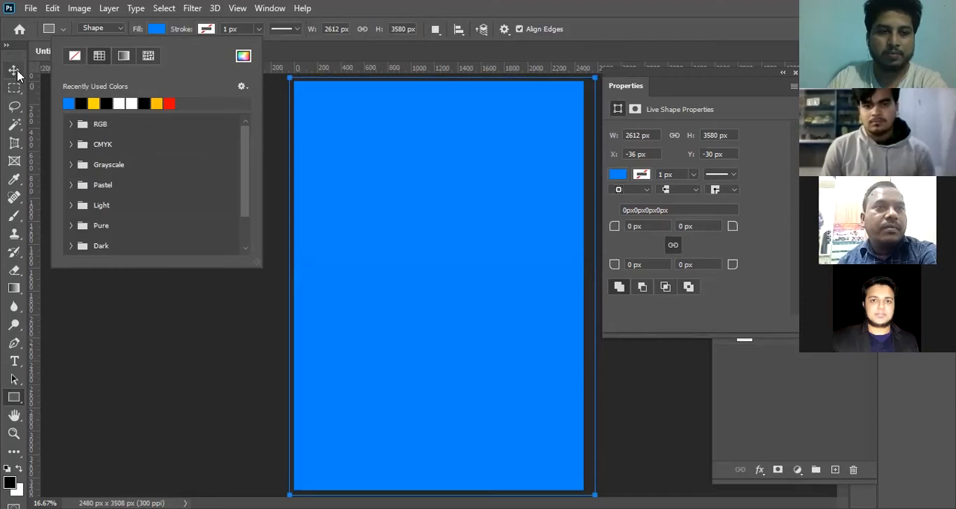
pyautogui.click(14, 71)
pyautogui.click(224, 158)
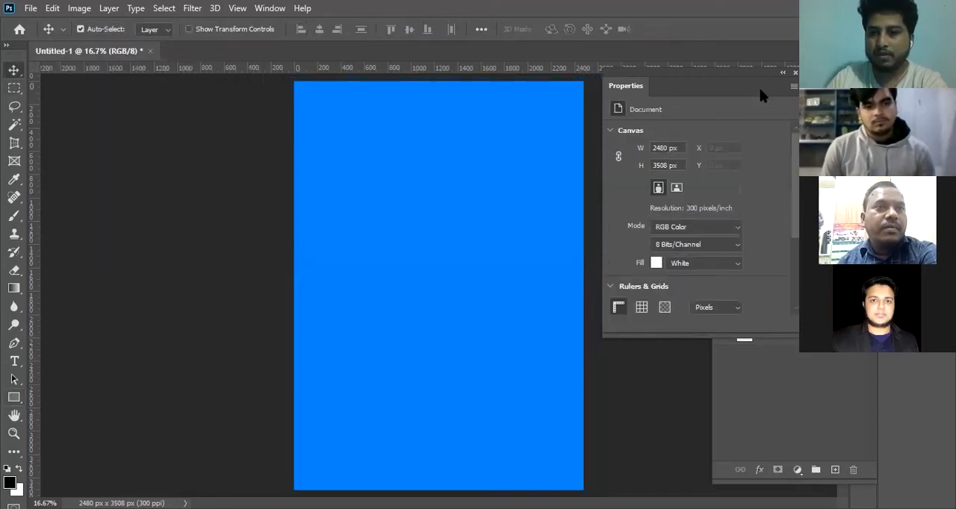
pyautogui.click(795, 72)
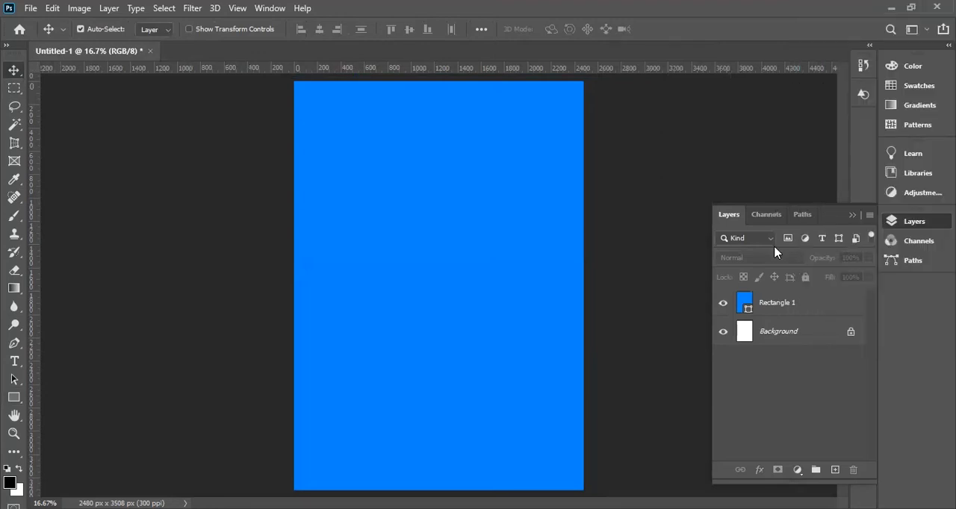
# Select the Rectangle 1 layer, switch to the Custom Shape tool and show the available shapes.
pyautogui.click(773, 305)
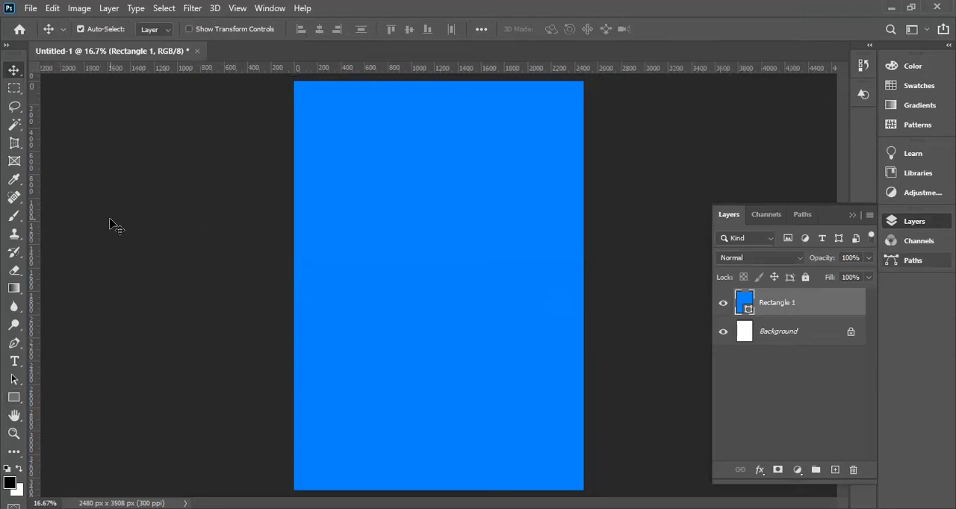
pyautogui.click(16, 398)
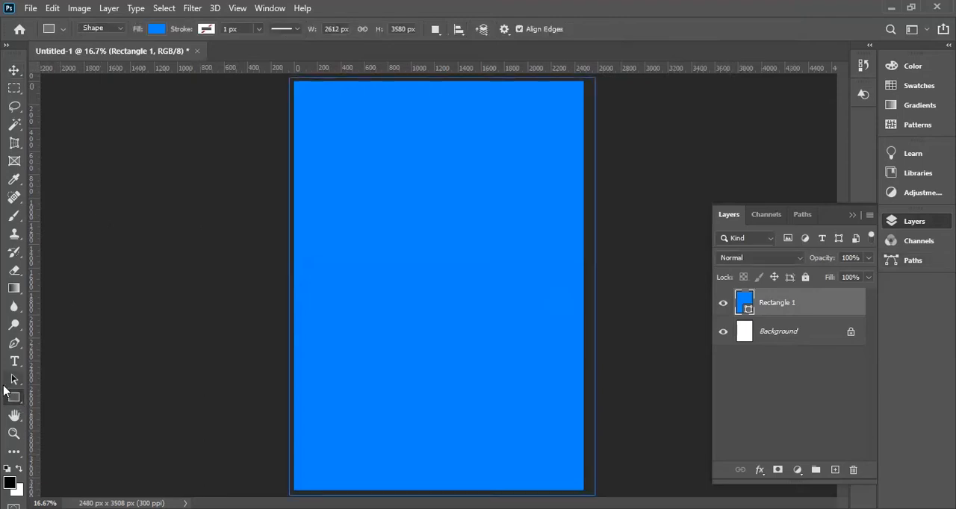
pyautogui.rightClick(17, 398)
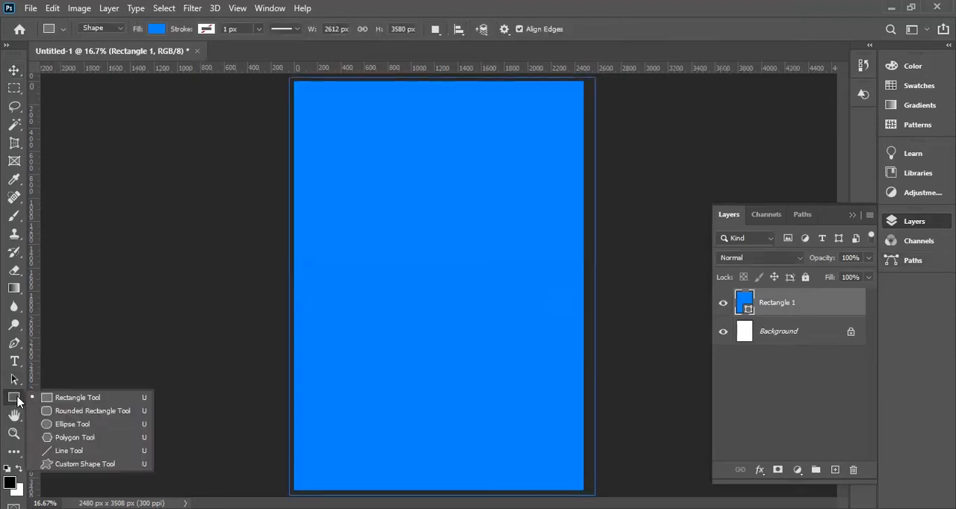
pyautogui.click(71, 465)
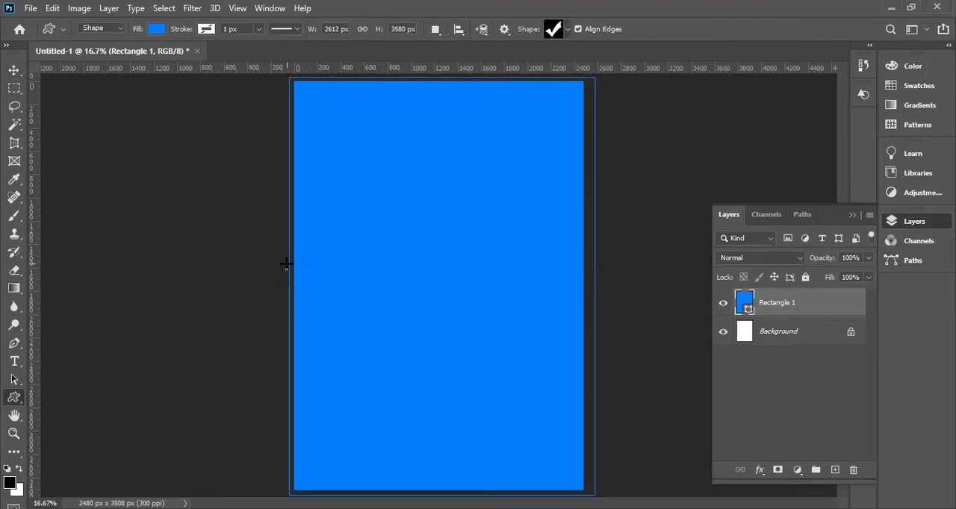
pyautogui.click(567, 30)
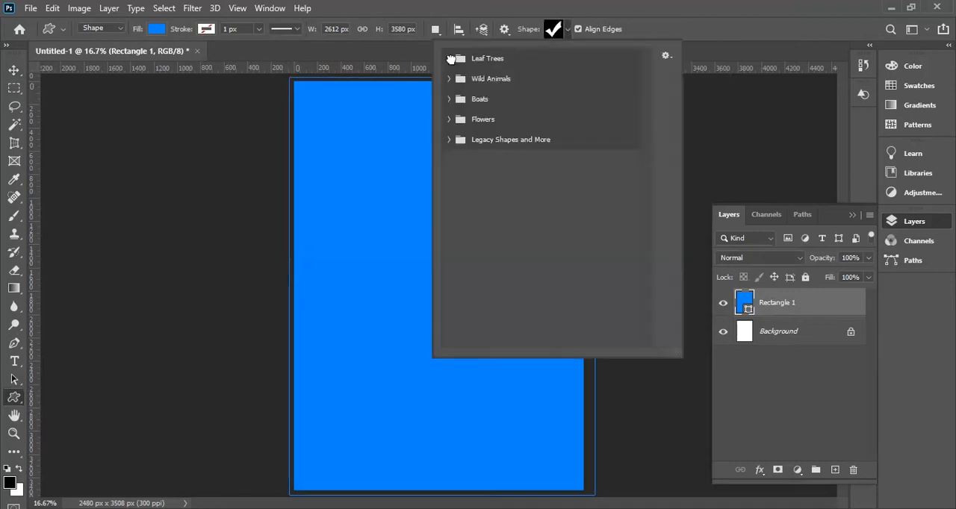
# Examine the 2019 nature shapes under Legacy Shapes and More, from Conifer Trees through Lakes and Hills to Leaves.
pyautogui.click(448, 58)
pyautogui.click(449, 58)
pyautogui.click(448, 140)
pyautogui.click(463, 161)
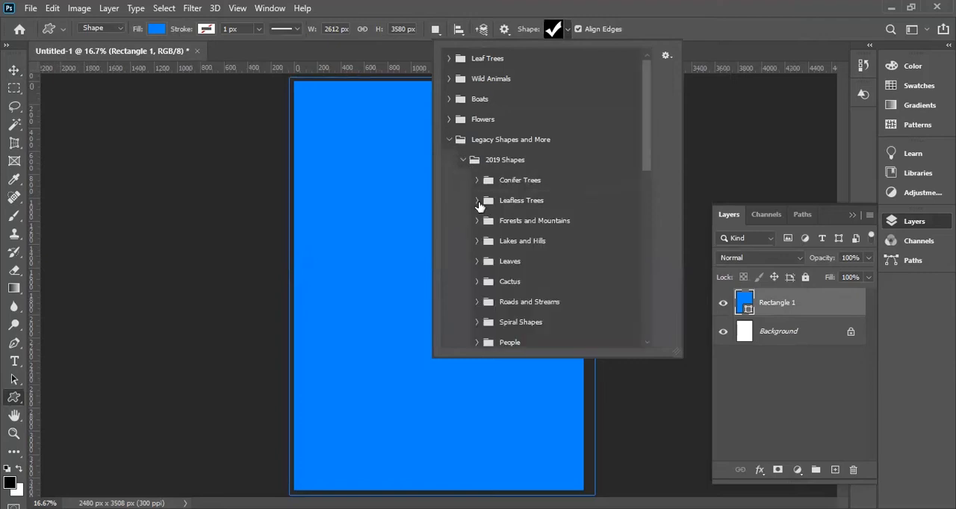
pyautogui.click(474, 181)
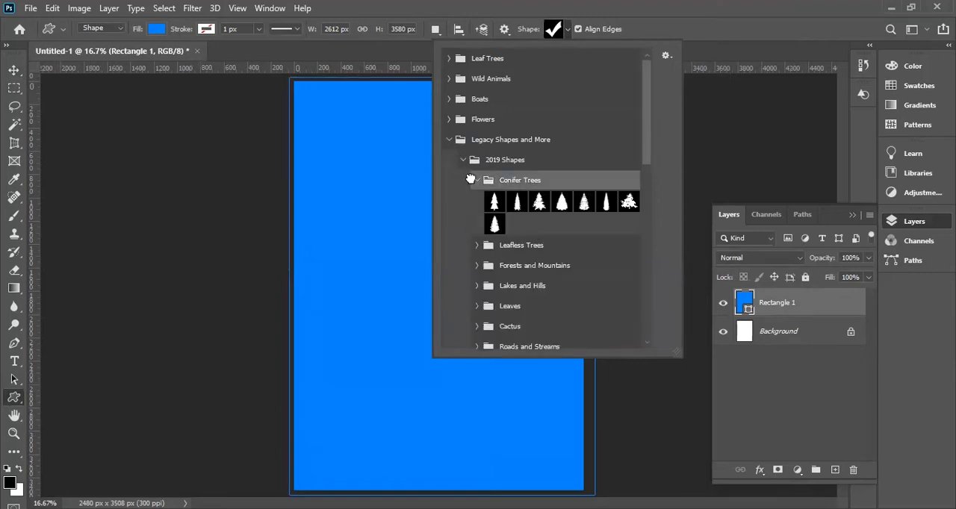
pyautogui.click(476, 247)
pyautogui.click(476, 247)
pyautogui.click(475, 266)
pyautogui.click(475, 266)
pyautogui.scroll(-1, 481, 275)
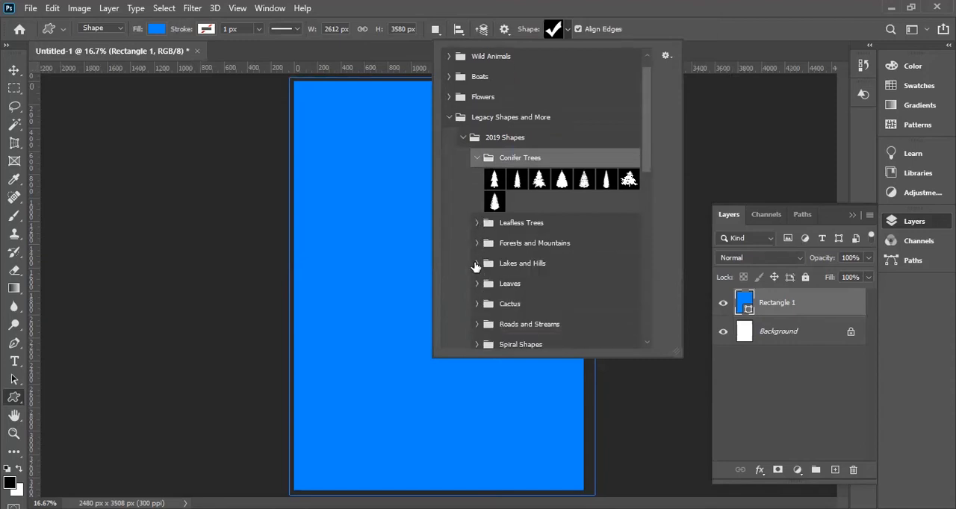
pyautogui.click(475, 265)
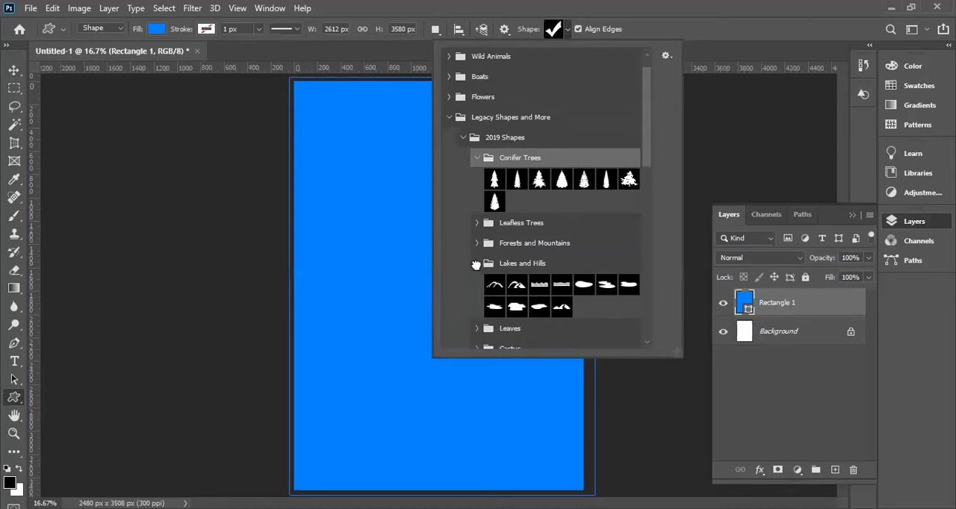
pyautogui.click(475, 265)
pyautogui.click(477, 286)
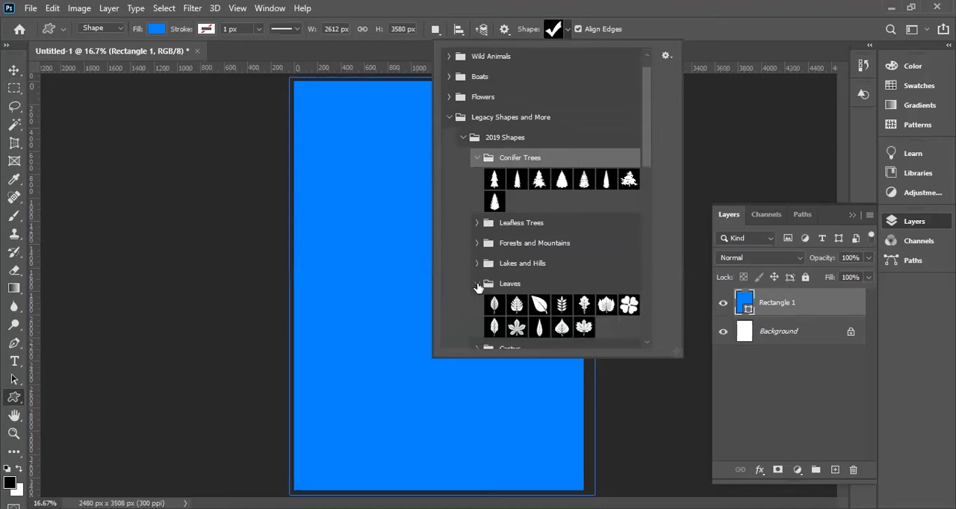
pyautogui.click(477, 285)
pyautogui.scroll(-1, 523, 299)
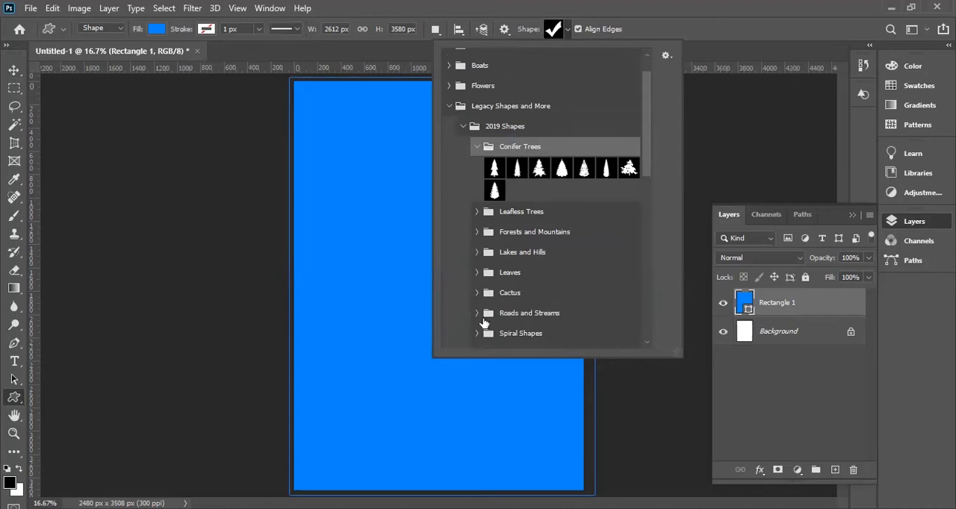
# Look through the Roads and Streams, Spiral Shapes, People, Emoticons, Landmarks, Cities and Buildings shape groups.
pyautogui.click(487, 313)
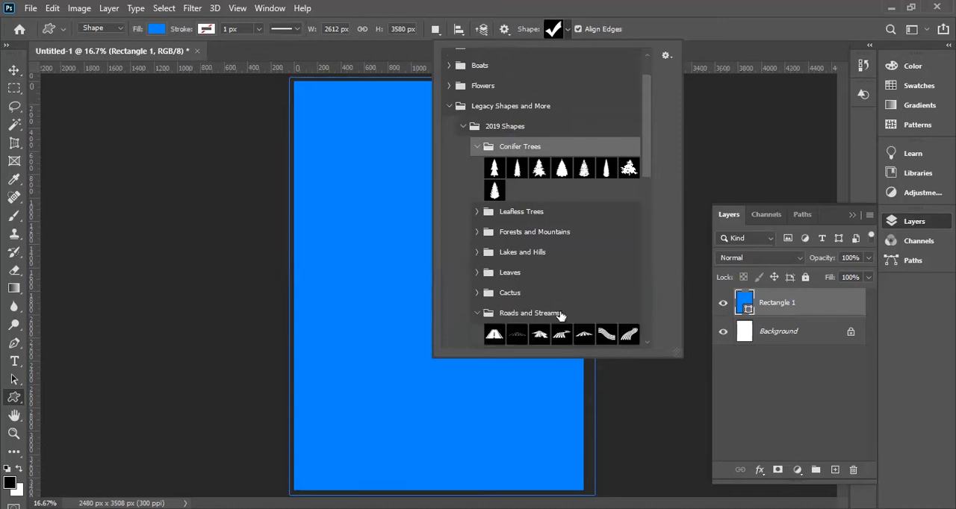
pyautogui.scroll(-5, 559, 315)
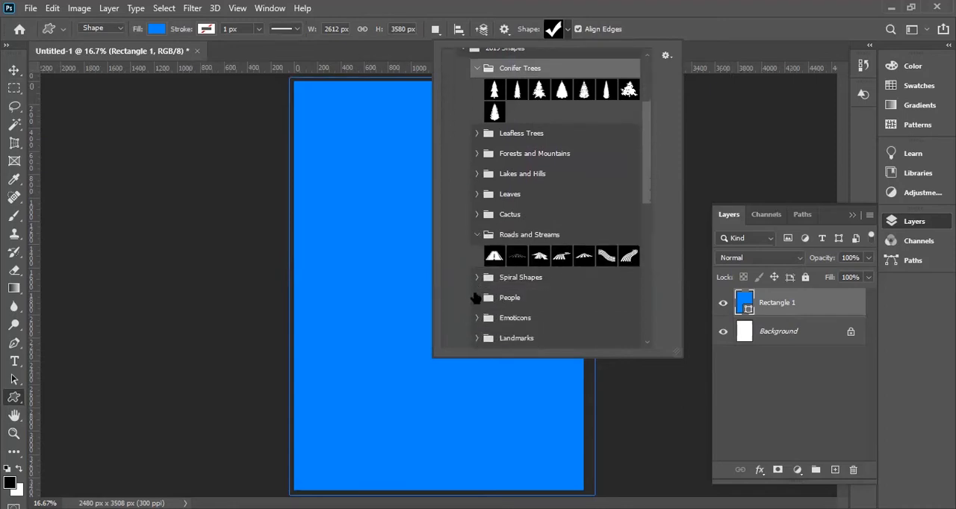
pyautogui.scroll(-1, 474, 297)
pyautogui.click(475, 266)
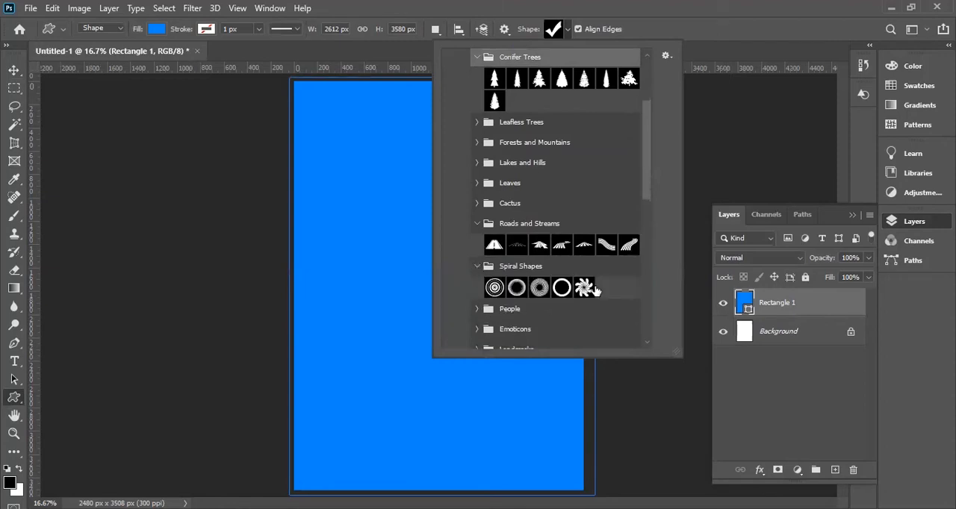
pyautogui.scroll(-7, 603, 286)
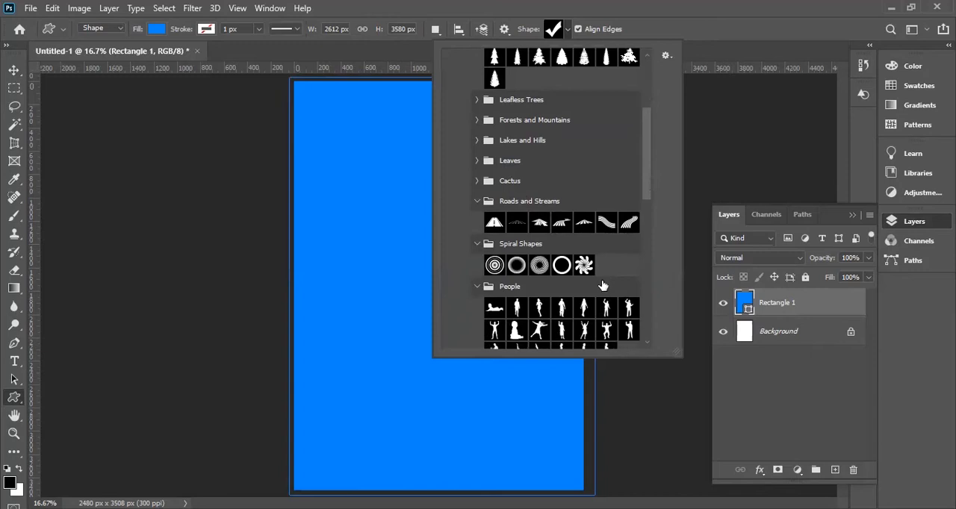
pyautogui.scroll(-3, 520, 322)
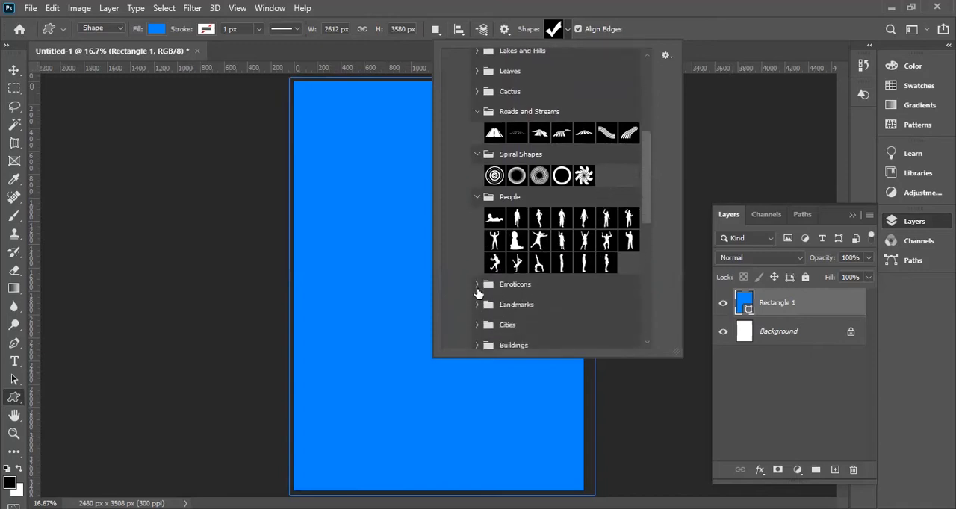
pyautogui.click(477, 283)
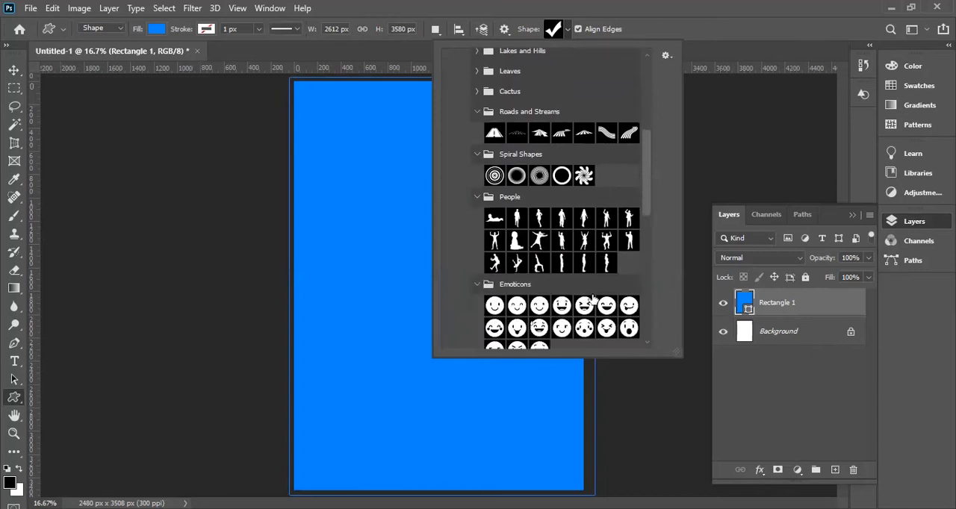
pyautogui.scroll(-4, 582, 303)
pyautogui.scroll(-8, 567, 309)
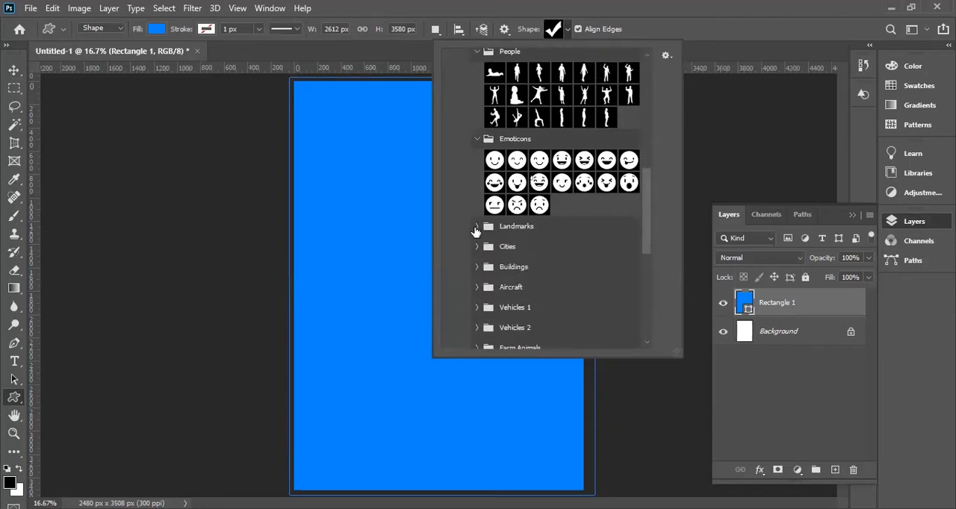
pyautogui.click(475, 227)
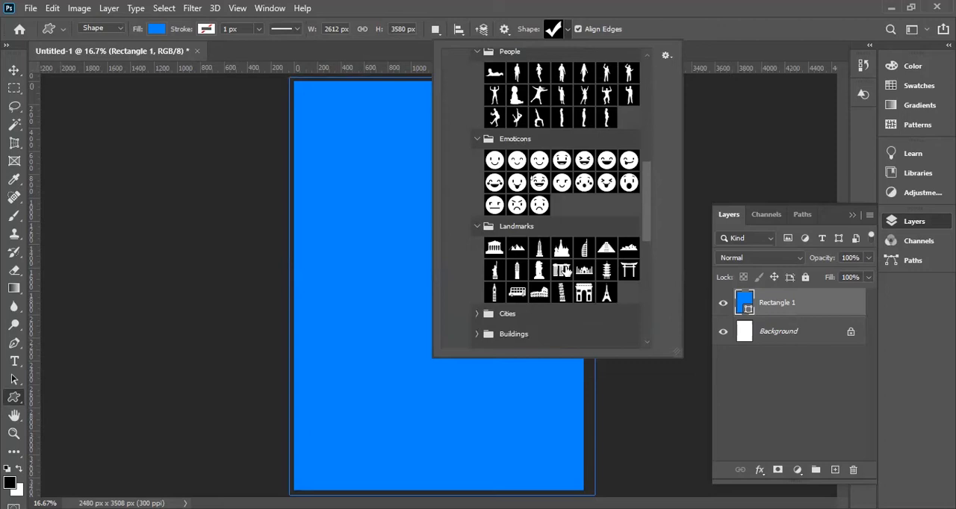
pyautogui.scroll(-4, 476, 267)
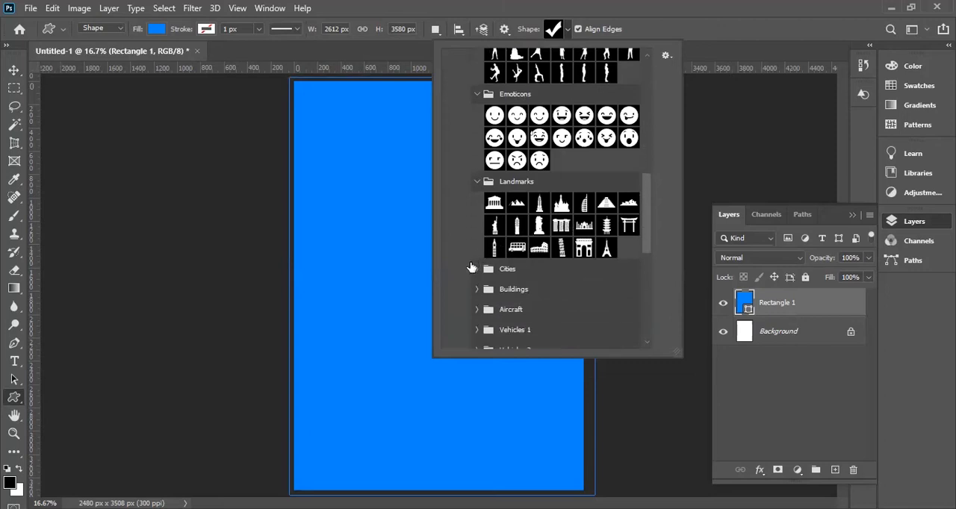
pyautogui.click(476, 269)
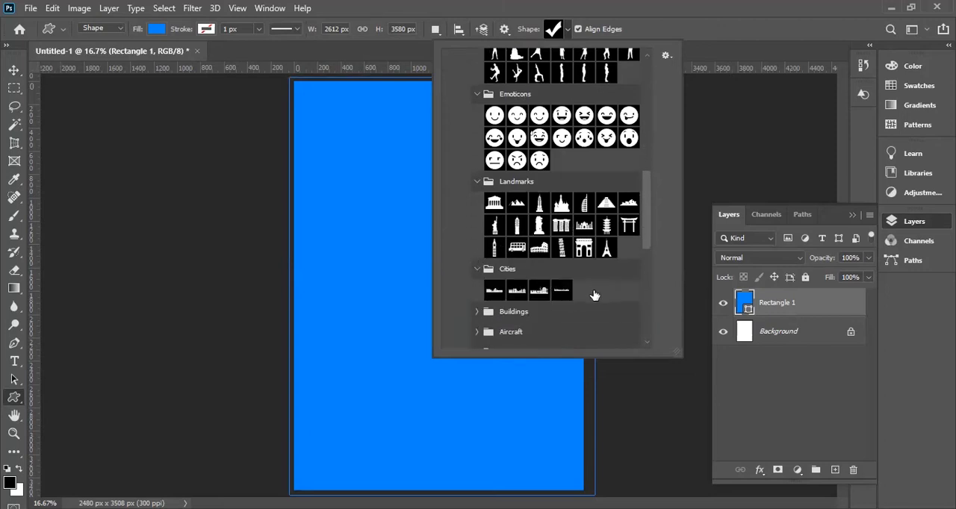
pyautogui.scroll(-1, 561, 289)
pyautogui.scroll(-4, 561, 289)
pyautogui.click(477, 256)
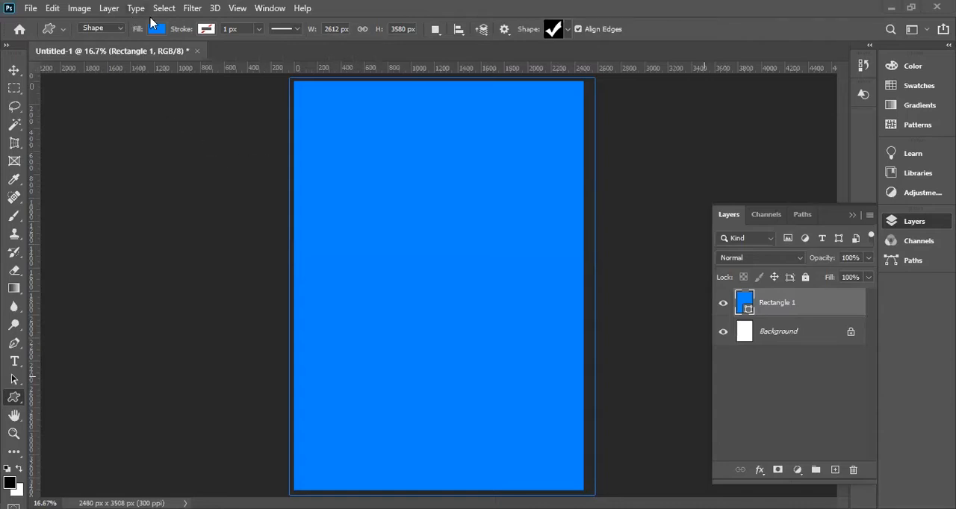
# Return to the custom shapes and look through the Aircraft, Vehicles 1, Vehicles 2, Farm Animals and Aquatic Animals groups.
pyautogui.click(567, 29)
pyautogui.scroll(-3, 562, 268)
pyautogui.scroll(-2, 562, 268)
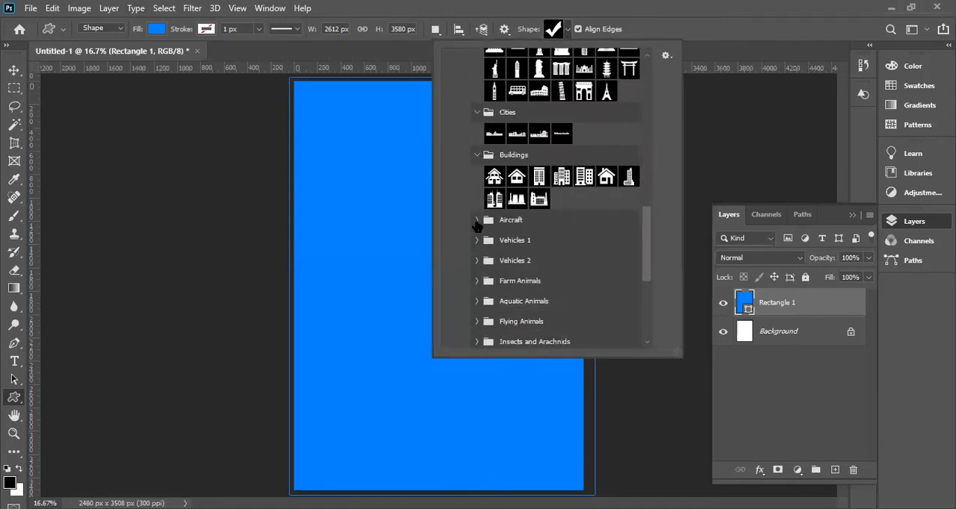
pyautogui.click(474, 219)
pyautogui.click(474, 219)
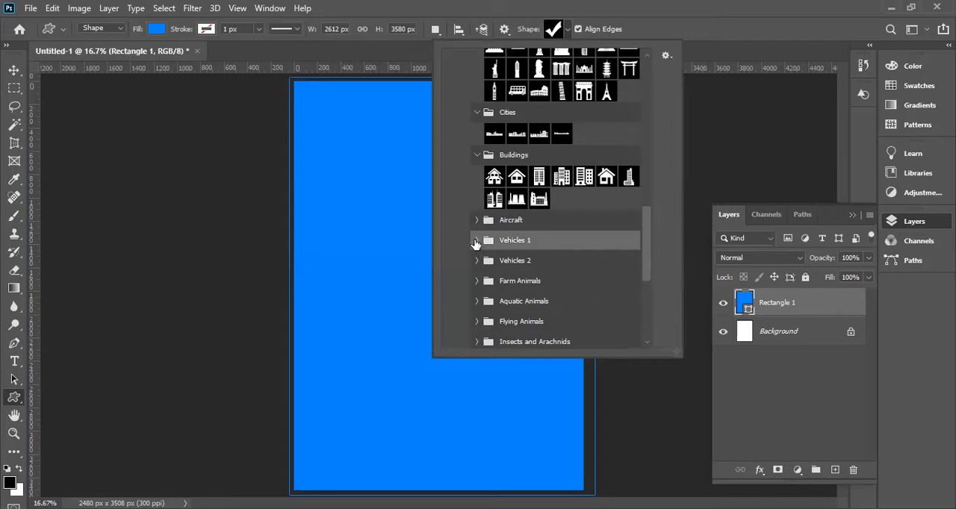
pyautogui.click(476, 240)
pyautogui.click(476, 241)
pyautogui.click(476, 261)
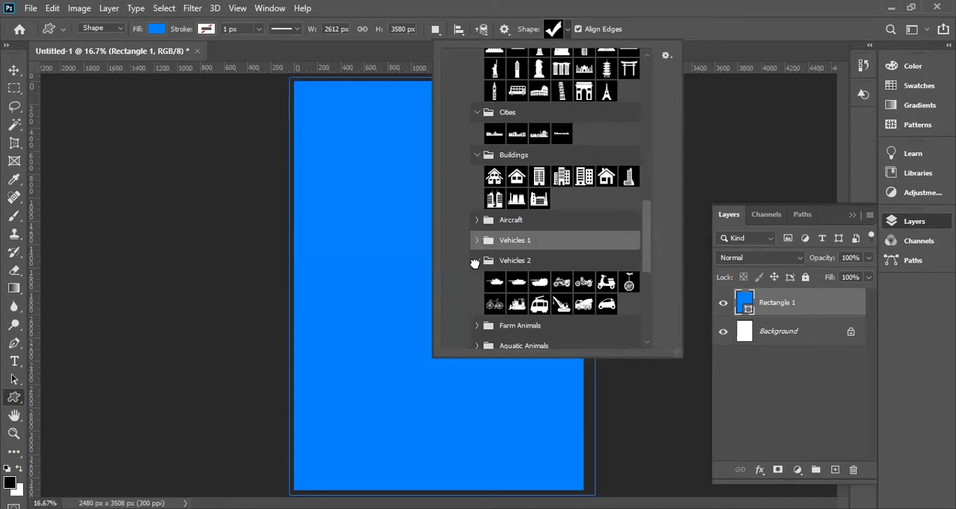
pyautogui.click(477, 261)
pyautogui.click(477, 282)
pyautogui.click(476, 282)
pyautogui.scroll(-2, 501, 295)
pyautogui.click(477, 267)
pyautogui.click(476, 267)
pyautogui.click(477, 267)
pyautogui.click(476, 267)
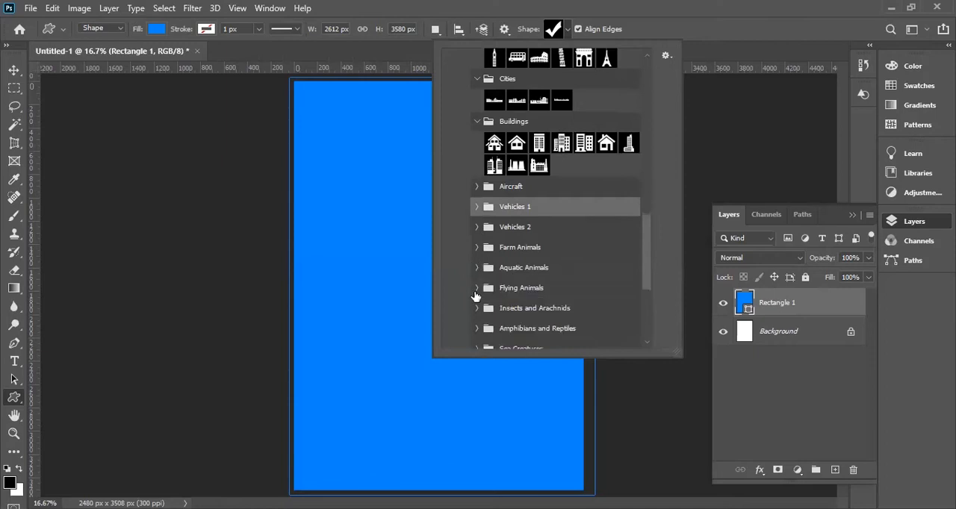
# Look through the Flying Animals, Insects and Arachnids, and Amphibians and Reptiles shape groups.
pyautogui.click(476, 289)
pyautogui.click(475, 290)
pyautogui.click(477, 309)
pyautogui.scroll(-2, 478, 310)
pyautogui.scroll(-3, 537, 311)
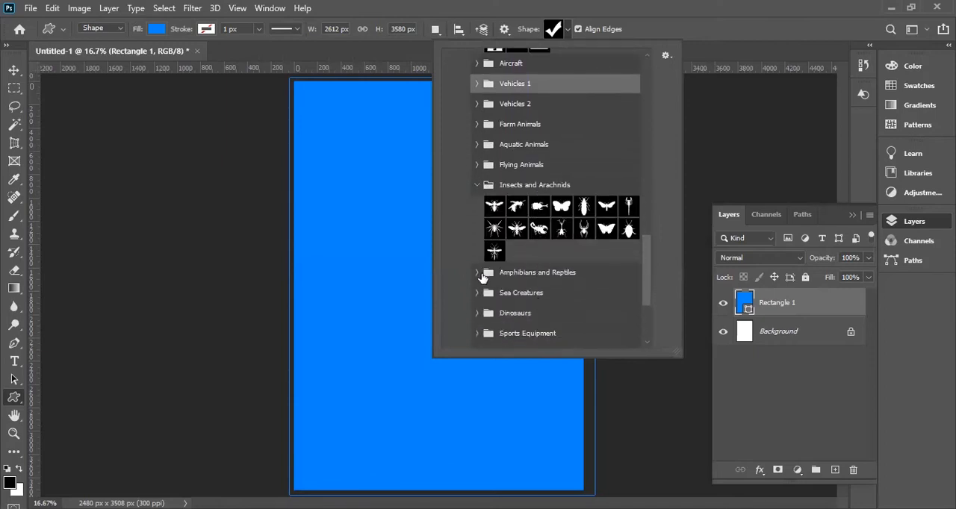
pyautogui.click(476, 271)
pyautogui.scroll(-2, 525, 295)
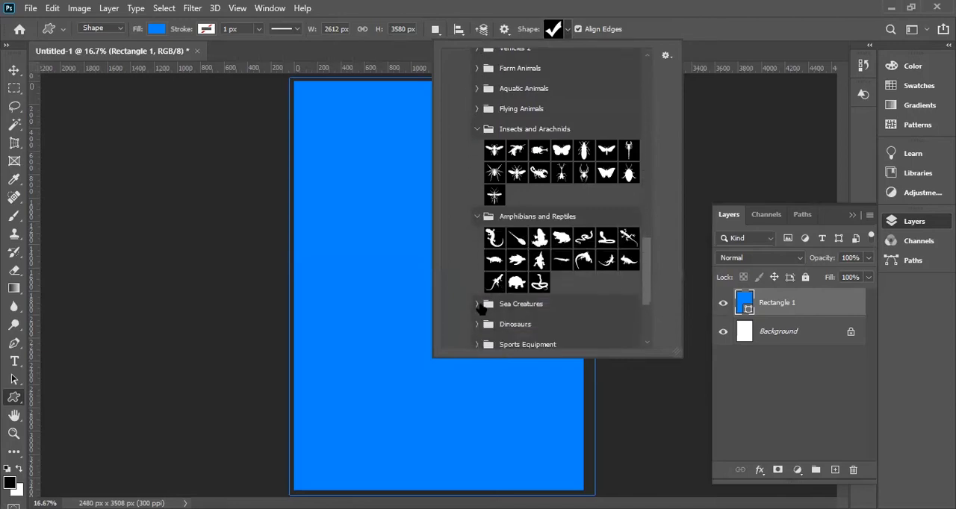
# Look through the Sea Creatures, Dinosaurs, Sports Equipment, and Chess and Checkers shape groups.
pyautogui.click(476, 304)
pyautogui.scroll(-4, 572, 313)
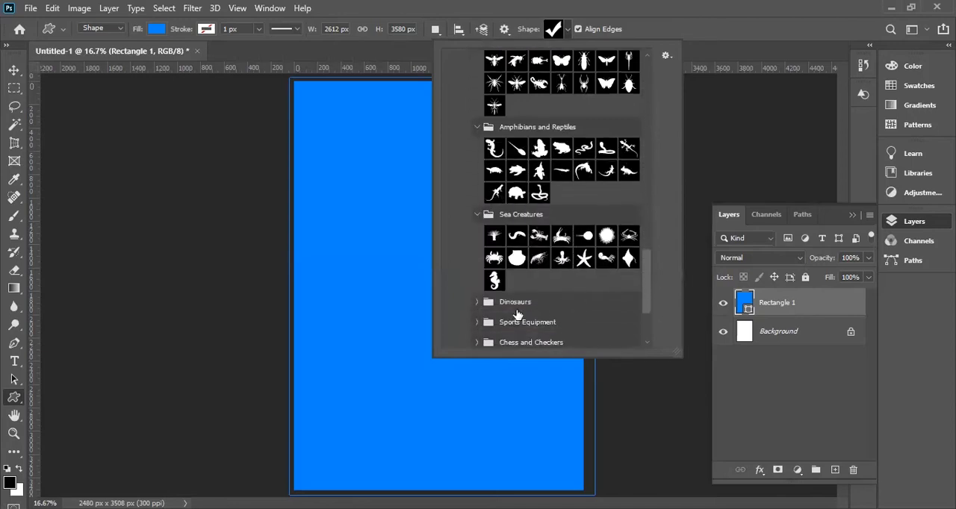
pyautogui.click(477, 259)
pyautogui.scroll(-1, 484, 295)
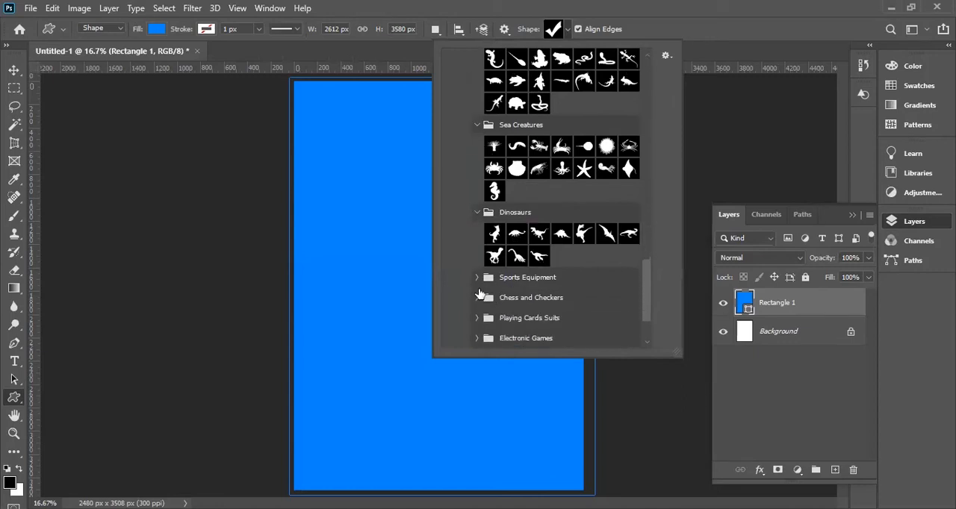
pyautogui.click(476, 277)
pyautogui.scroll(-3, 524, 302)
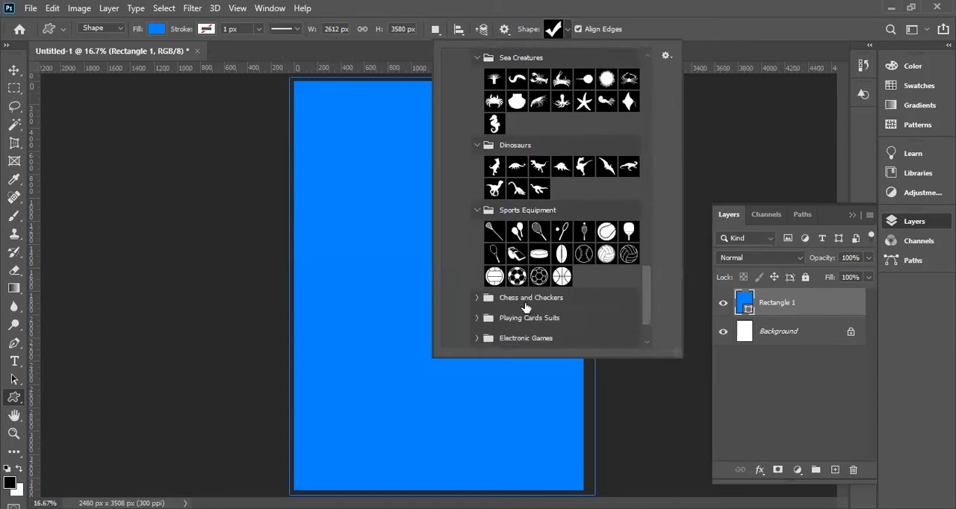
pyautogui.click(477, 264)
pyautogui.scroll(-2, 478, 282)
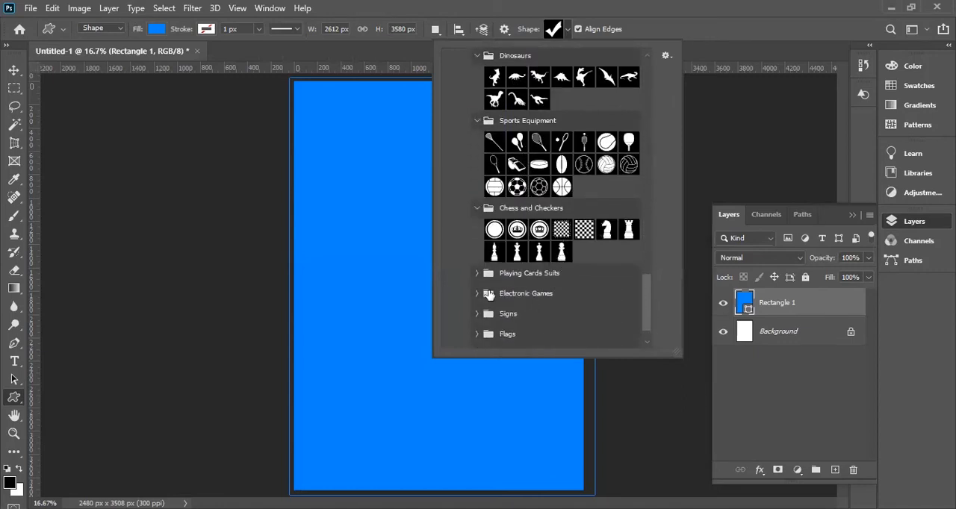
# Draw the diamond from the Playing Cards Suits shapes, about 2469 by 3911 px, overlapping the page's upper-left area.
pyautogui.click(476, 272)
pyautogui.scroll(-1, 573, 304)
pyautogui.click(517, 261)
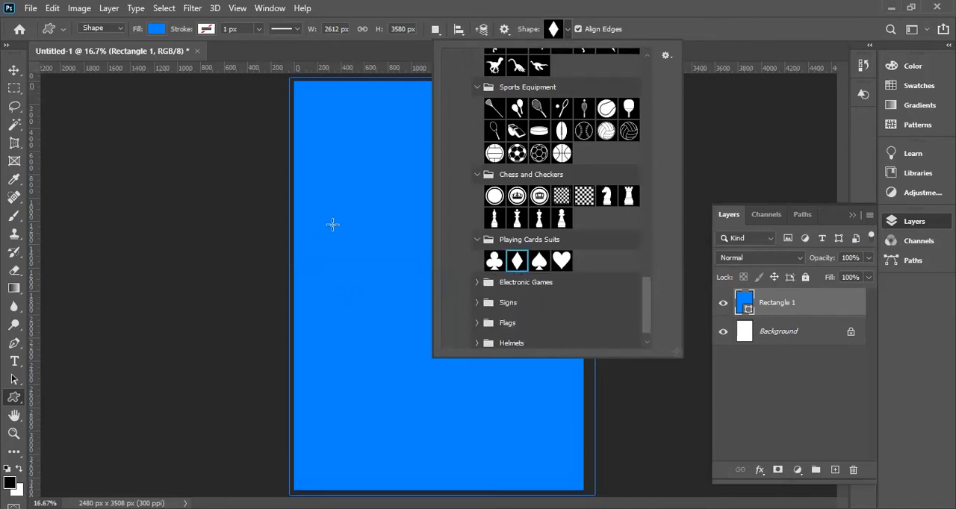
pyautogui.moveTo(494, 395); pyautogui.dragTo(542, 431)
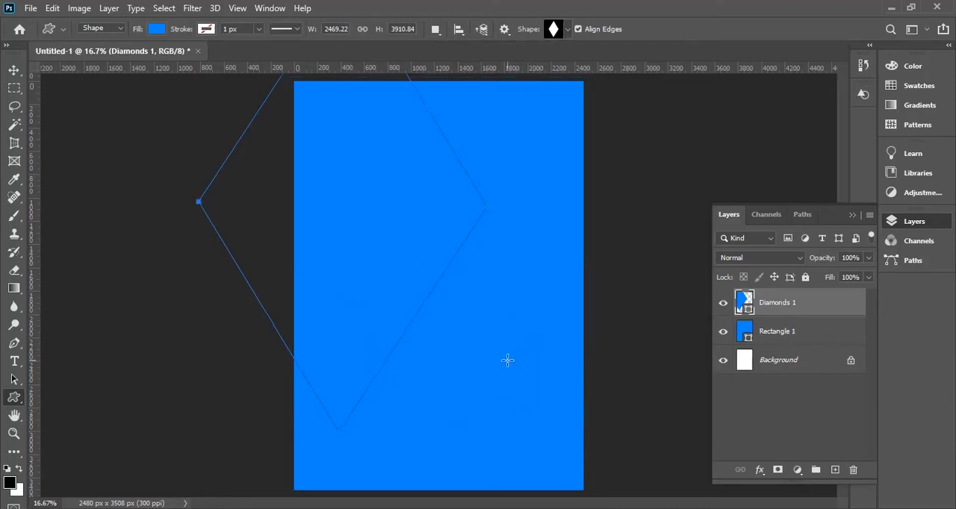
# Change the diamond shape's fill to the near-black navy 000b16.
pyautogui.doubleClick(747, 314)
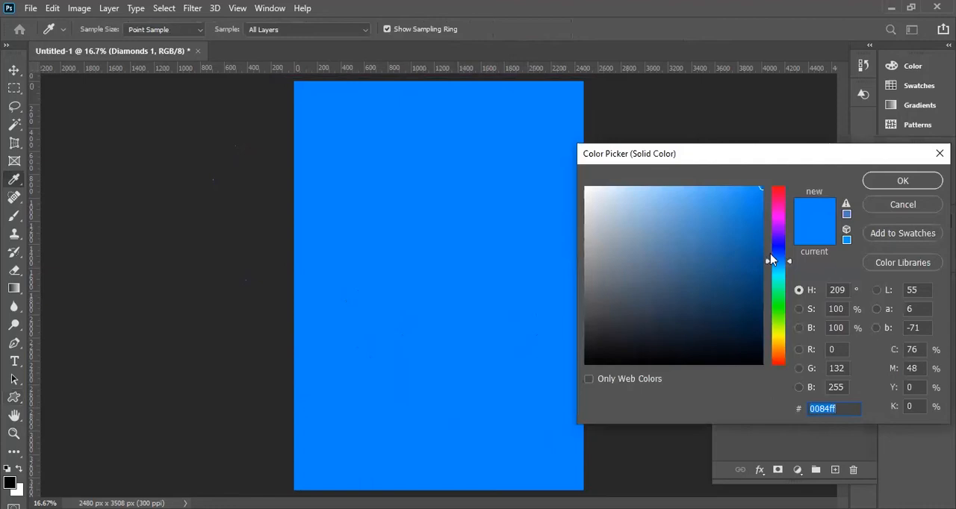
pyautogui.click(759, 290)
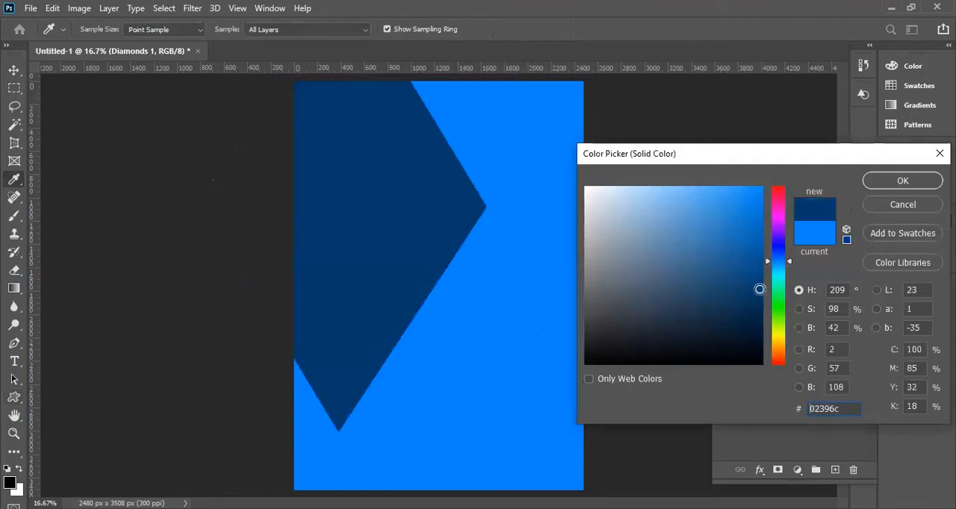
pyautogui.moveTo(761, 299)
pyautogui.mouseDown()
pyautogui.moveTo(763, 359)
pyautogui.moveTo(761, 349)
pyautogui.mouseUp()
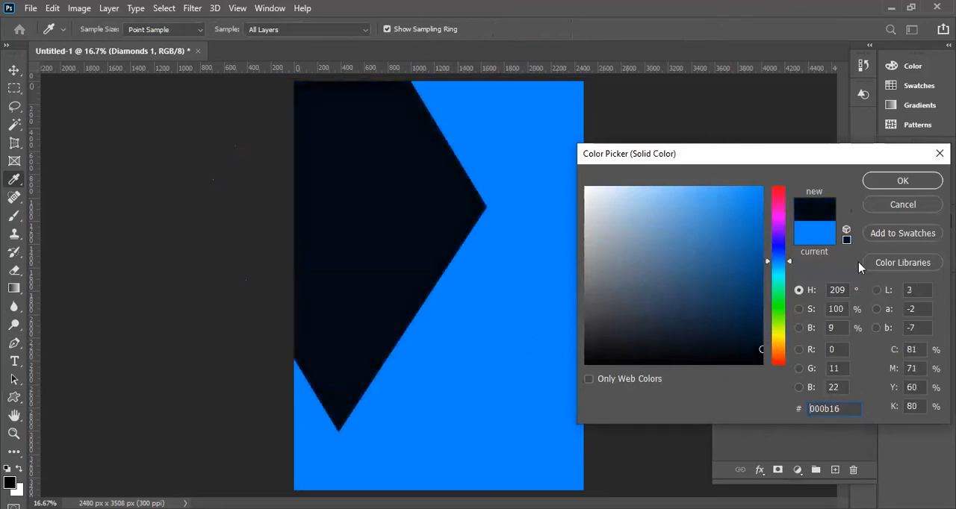
pyautogui.click(892, 186)
# Move the diamond toward the page's lower left, then widen and skew it until its right corner reaches the page's right edge.
pyautogui.click(14, 70)
pyautogui.moveTo(384, 275); pyautogui.dragTo(320, 337)
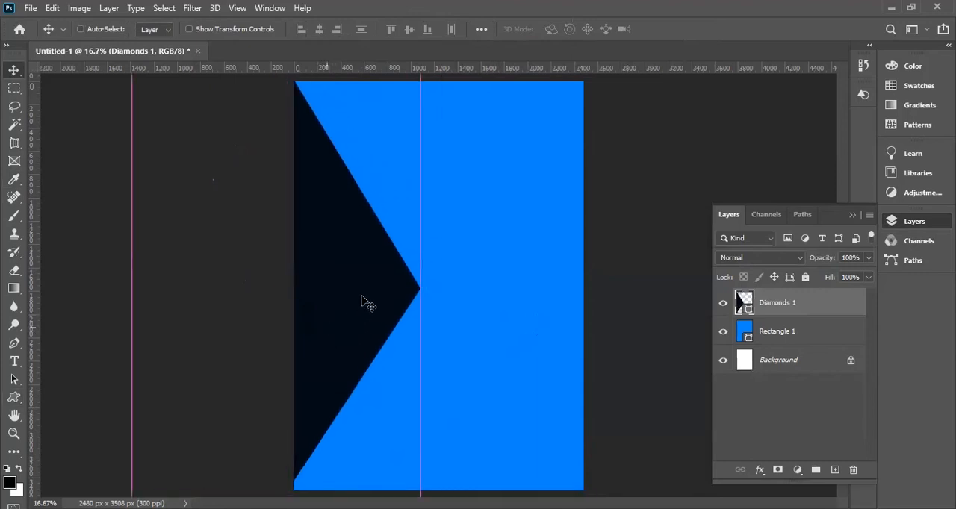
pyautogui.hotkey('ctrl', 't')
pyautogui.hotkey('ctrl', '-')
pyautogui.hotkey('ctrl', '-')
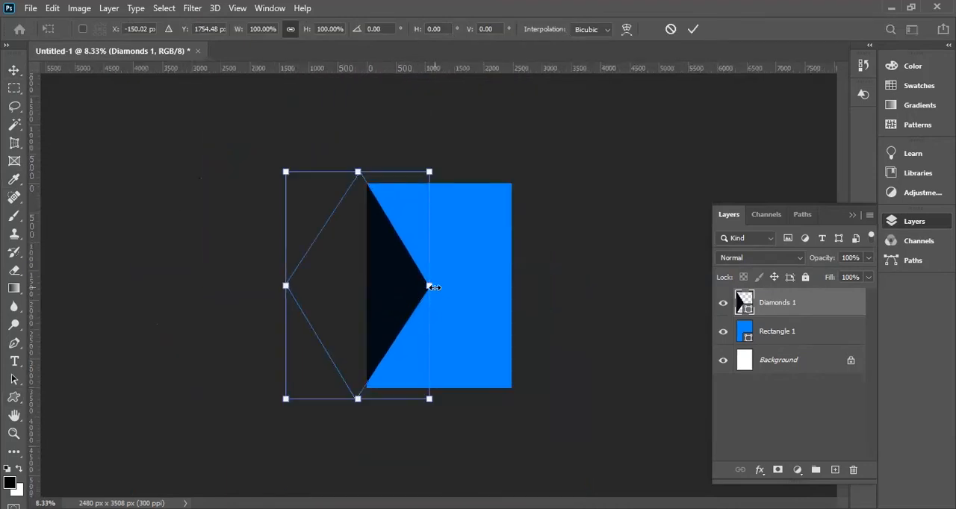
pyautogui.moveTo(430, 287); pyautogui.dragTo(514, 285)
pyautogui.moveTo(398, 399); pyautogui.dragTo(371, 396)
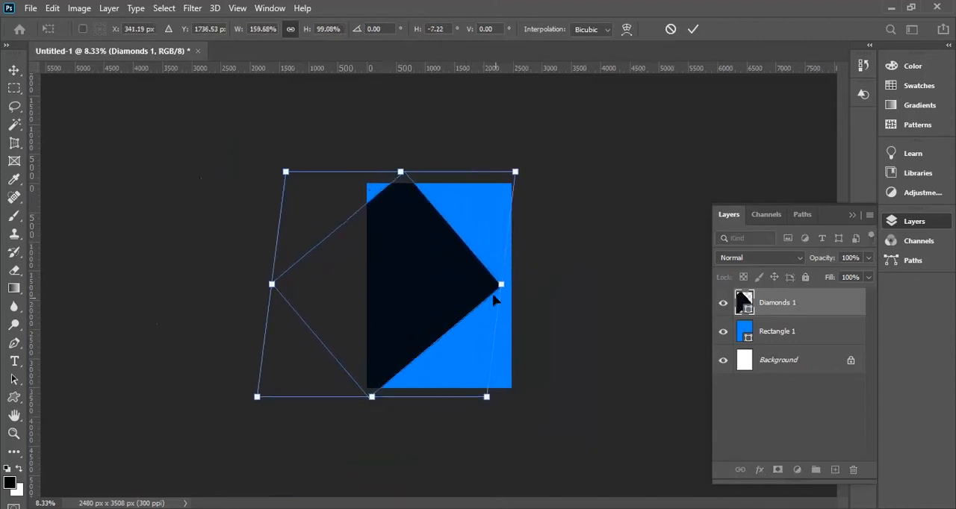
pyautogui.moveTo(500, 287); pyautogui.dragTo(509, 288)
pyautogui.moveTo(407, 173); pyautogui.dragTo(375, 172)
pyautogui.moveTo(497, 285); pyautogui.dragTo(513, 285)
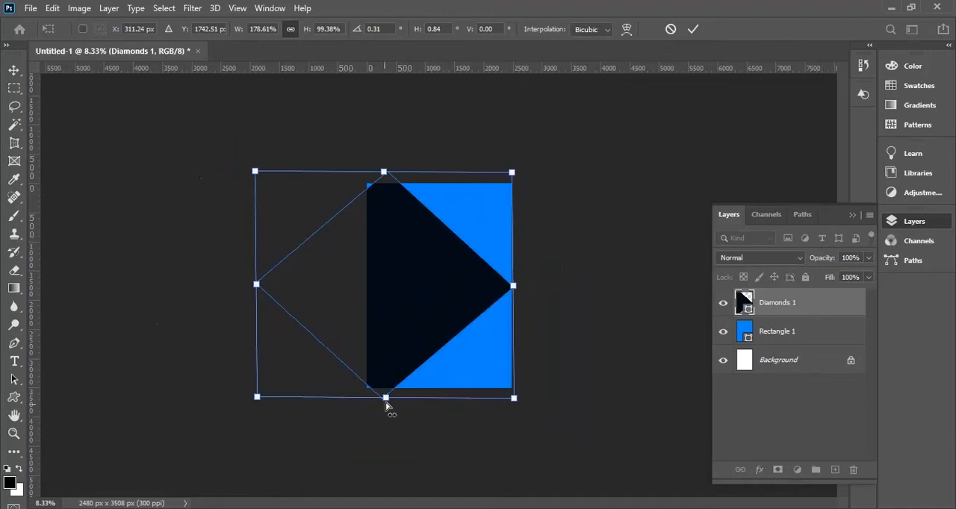
pyautogui.moveTo(382, 402); pyautogui.dragTo(379, 406)
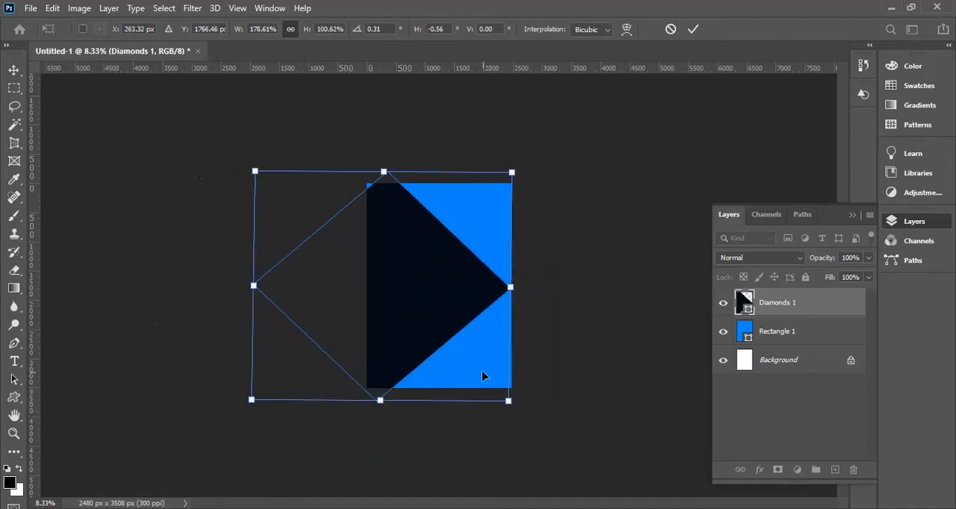
pyautogui.press('Return')
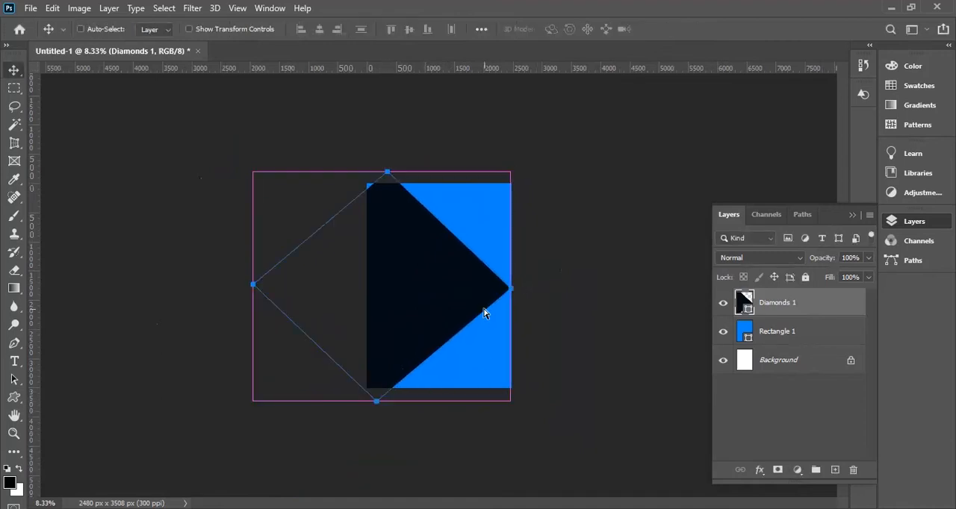
# Enlarge the diamond slightly, to about 105%, from its upper-left corner so it covers the page's upper-left corner.
pyautogui.hotkey('ctrl', '-')
pyautogui.hotkey('ctrl', '-')
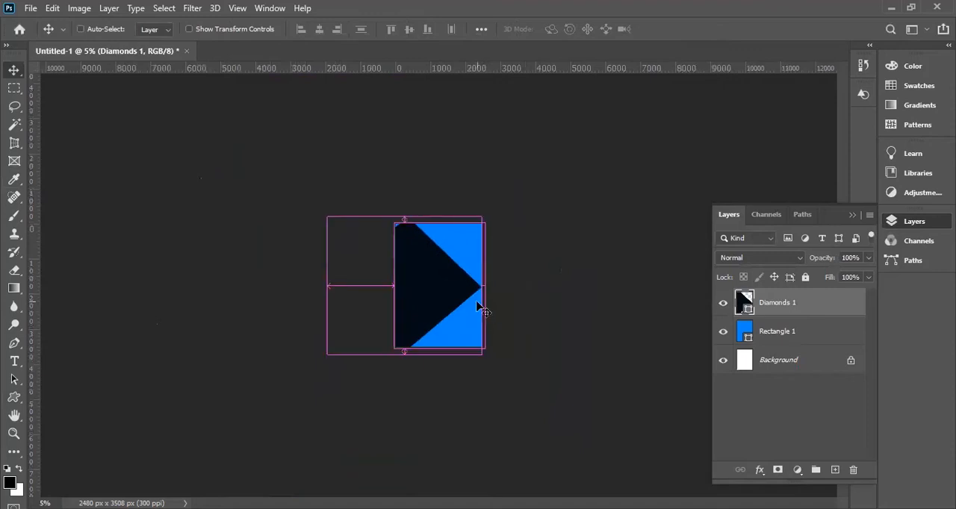
pyautogui.hotkey('ctrl', 't')
pyautogui.moveTo(327, 217); pyautogui.dragTo(320, 211)
pyautogui.press('Return')
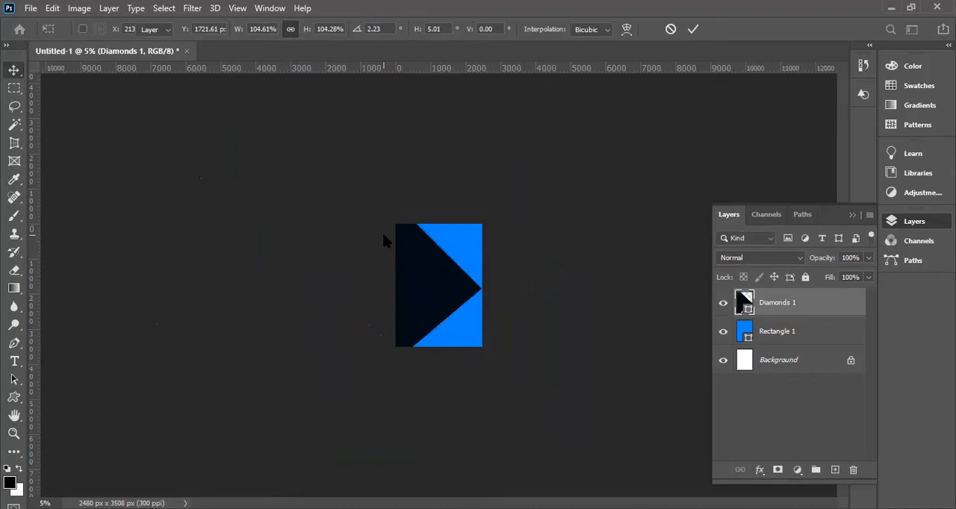
pyautogui.hotkey('ctrl', '+')
pyautogui.hotkey('ctrl', '+')
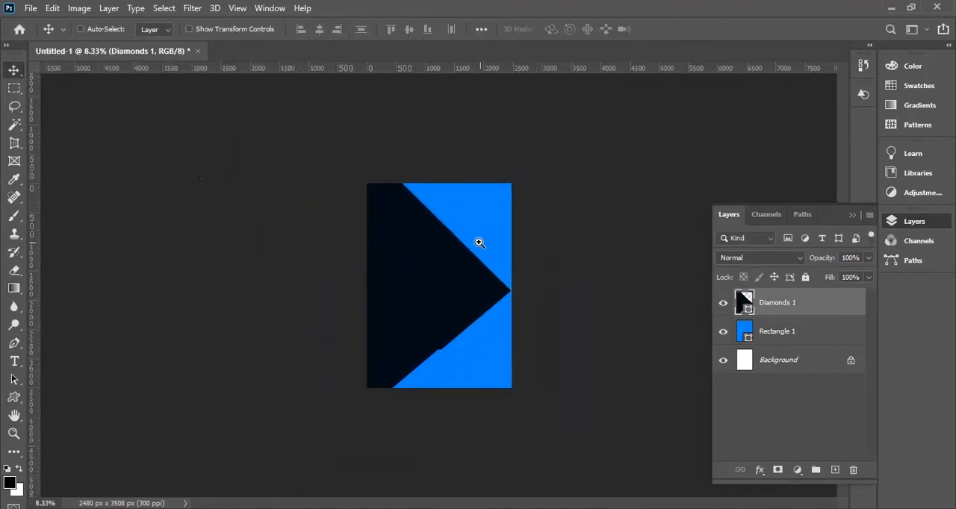
pyautogui.hotkey('ctrl', '+')
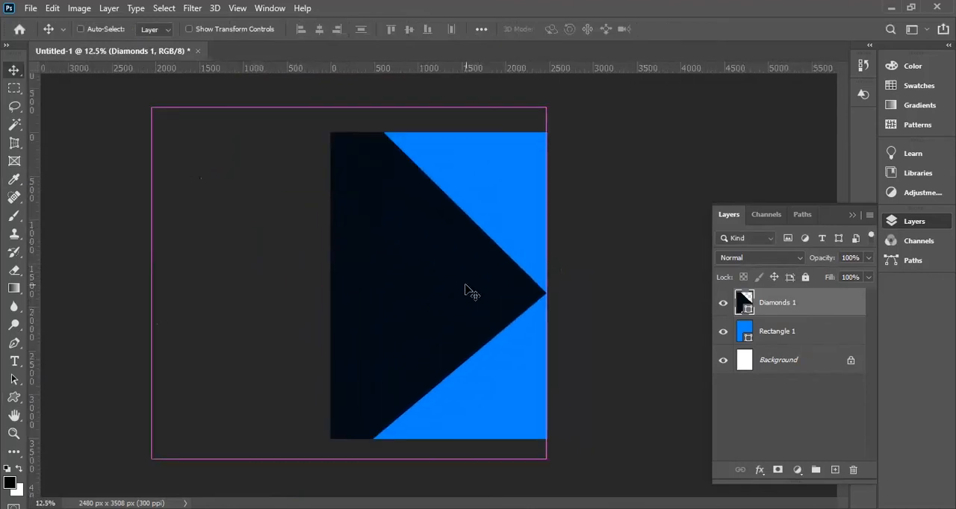
# Duplicate the Diamonds 1 layer, keeping the copy at its original size and position.
pyautogui.hotkey('ctrl', 'j')
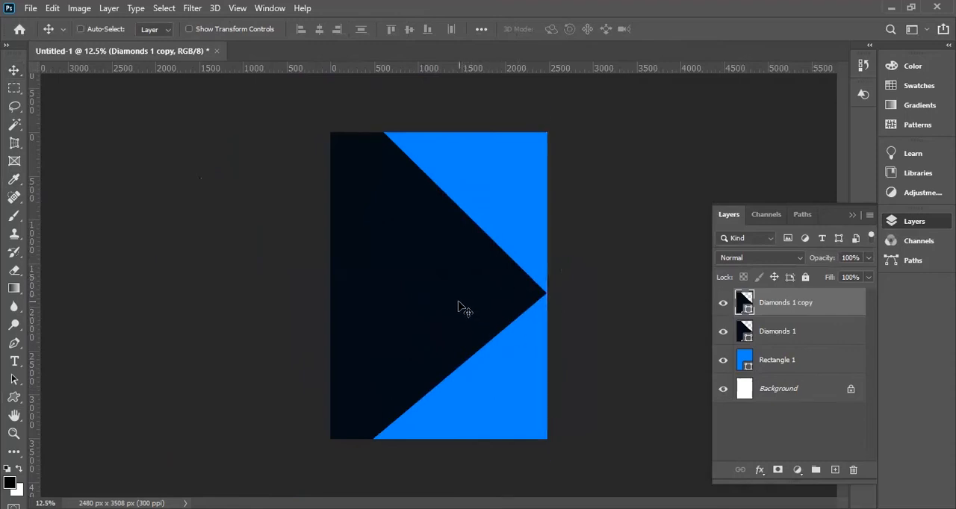
pyautogui.hotkey('ctrl', 't')
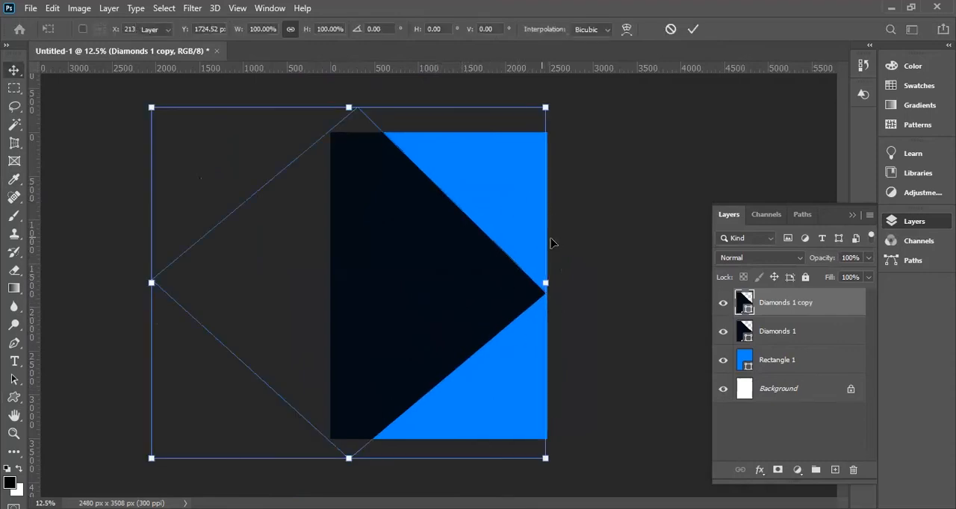
pyautogui.press('Return')
# Change the fill of the lower diamond, Diamonds 1, to red ff0000.
pyautogui.click(746, 342)
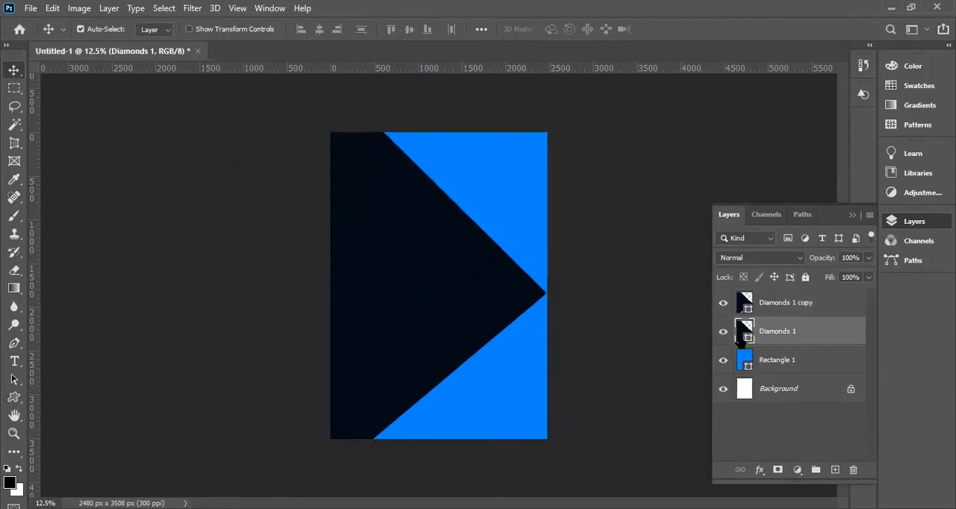
pyautogui.moveTo(774, 215)
pyautogui.mouseDown()
pyautogui.moveTo(784, 181)
pyautogui.moveTo(763, 186)
pyautogui.mouseUp()
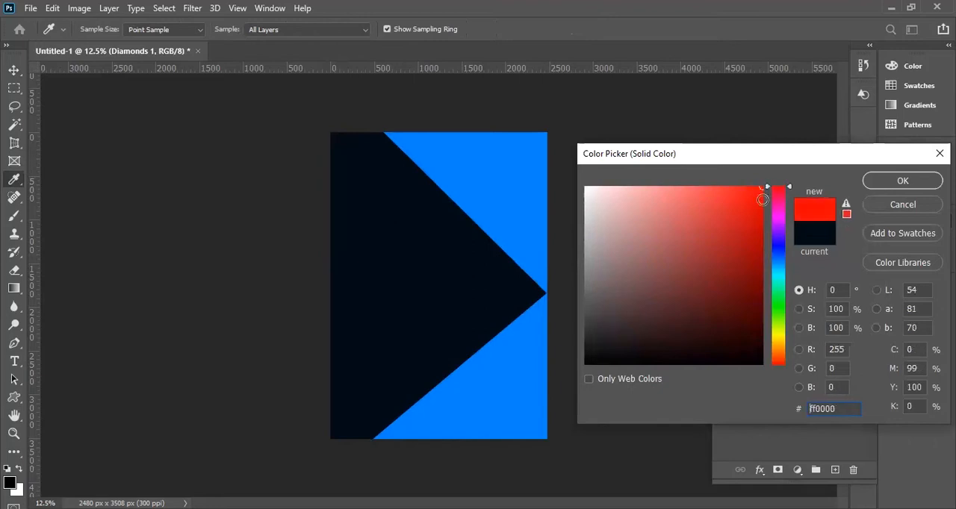
pyautogui.click(876, 180)
pyautogui.press('v')
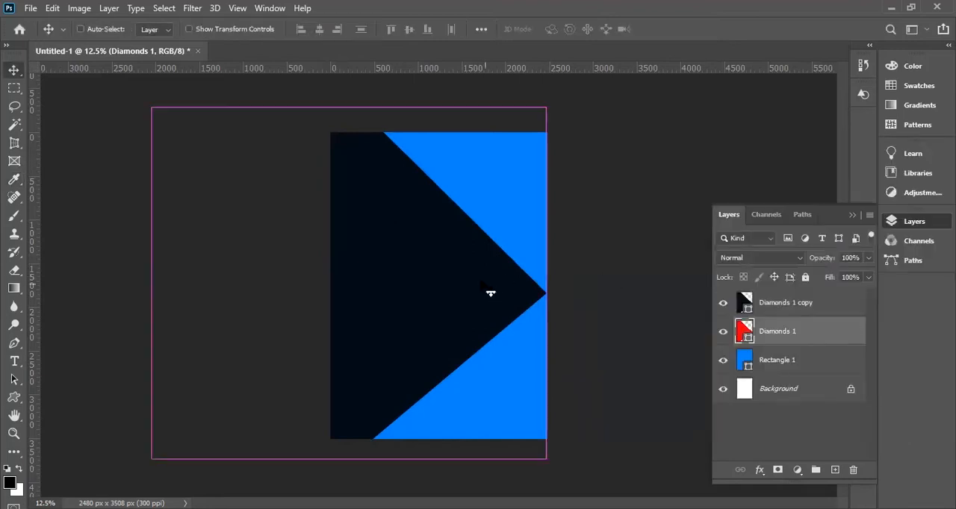
# Shift the red diamond slightly left and down, to X 109.56 px and Y 1754 px.
pyautogui.hotkey('ctrl', 't')
pyautogui.moveTo(430, 280); pyautogui.dragTo(419, 282)
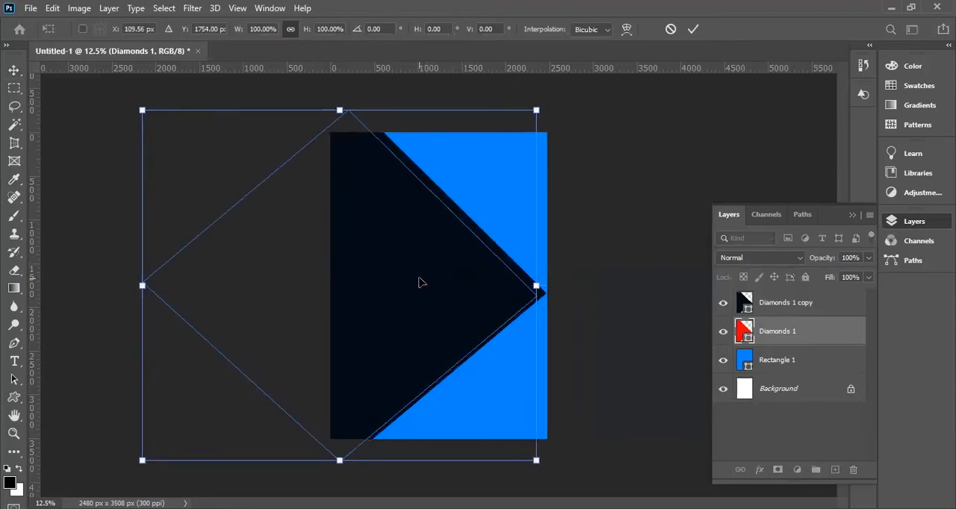
pyautogui.press('Return')
# Shift the dark Diamonds 1 copy left to X -12 px and Y 1754 px, exposing a thin red border along its right-hand sides.
pyautogui.moveTo(759, 334)
pyautogui.mouseDown()
pyautogui.moveTo(756, 295)
pyautogui.moveTo(774, 343)
pyautogui.mouseUp()
pyautogui.click(464, 307)
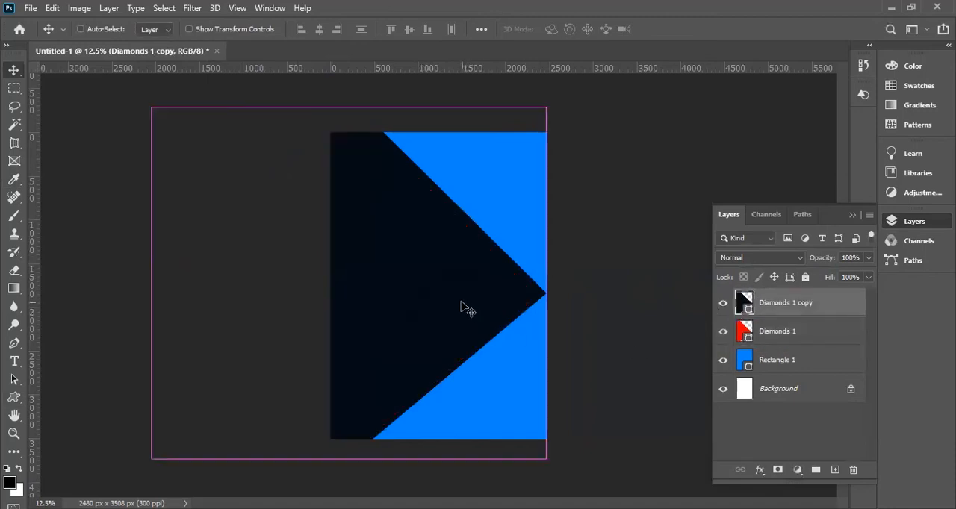
pyautogui.hotkey('ctrl', '[')
pyautogui.hotkey('ctrl', ']')
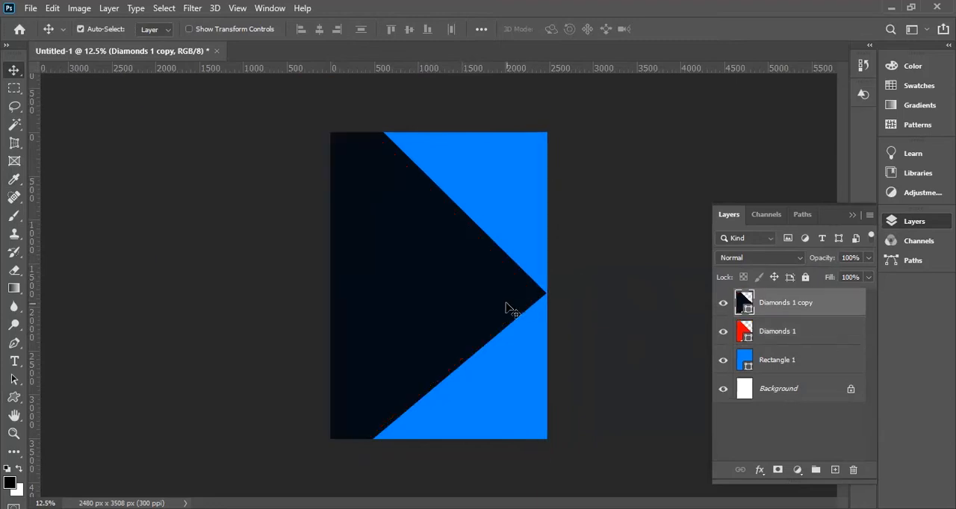
pyautogui.hotkey('ctrl', 't')
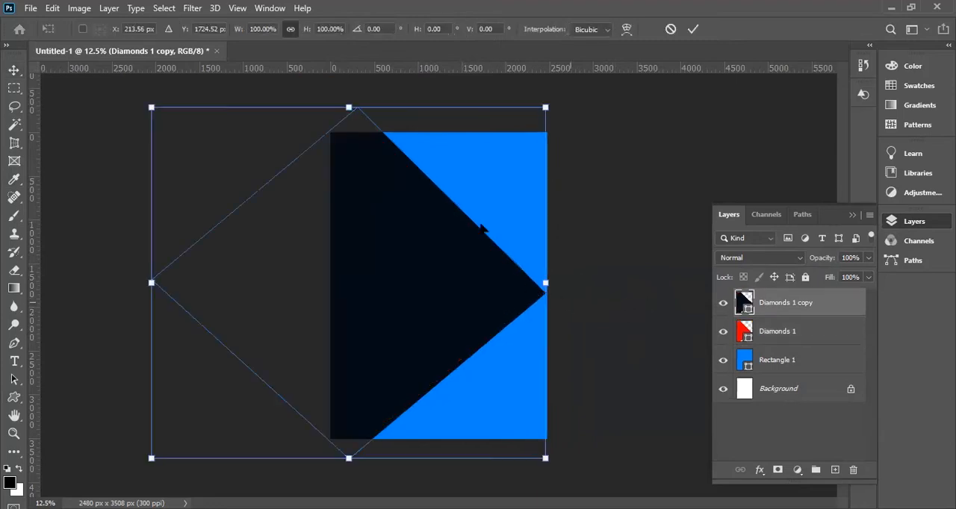
pyautogui.moveTo(460, 284); pyautogui.dragTo(436, 284)
pyautogui.press('Right')
pyautogui.press('Right')
pyautogui.press('Right')
pyautogui.press('Right')
pyautogui.press('Right')
pyautogui.press('Right')
pyautogui.press('Right')
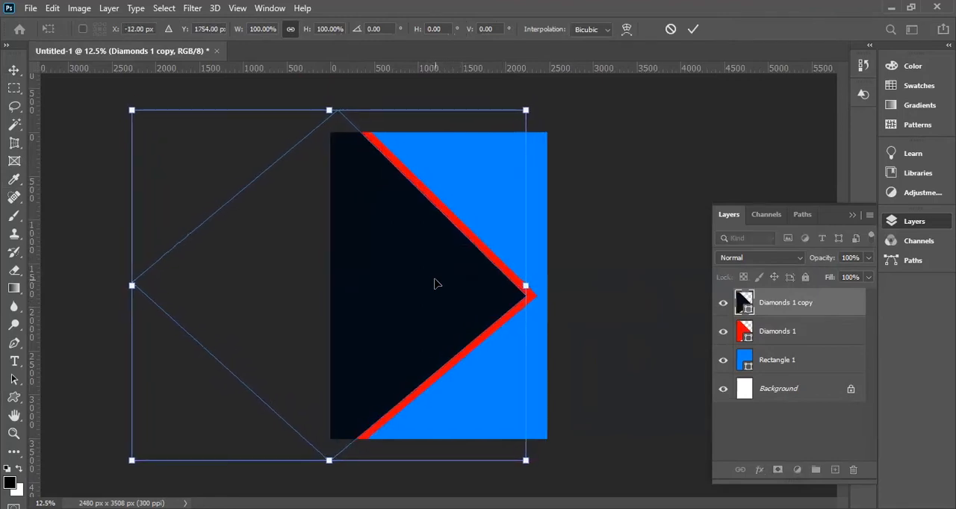
pyautogui.press('Return')
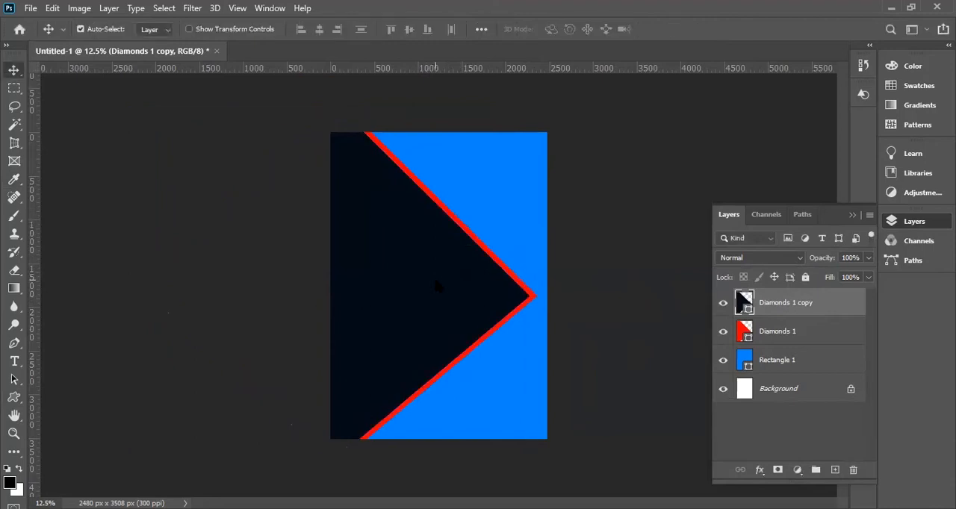
# Fill Rectangle 1 with the preset linear purple-to-blue gradient at a 90 degree angle.
pyautogui.click(518, 392)
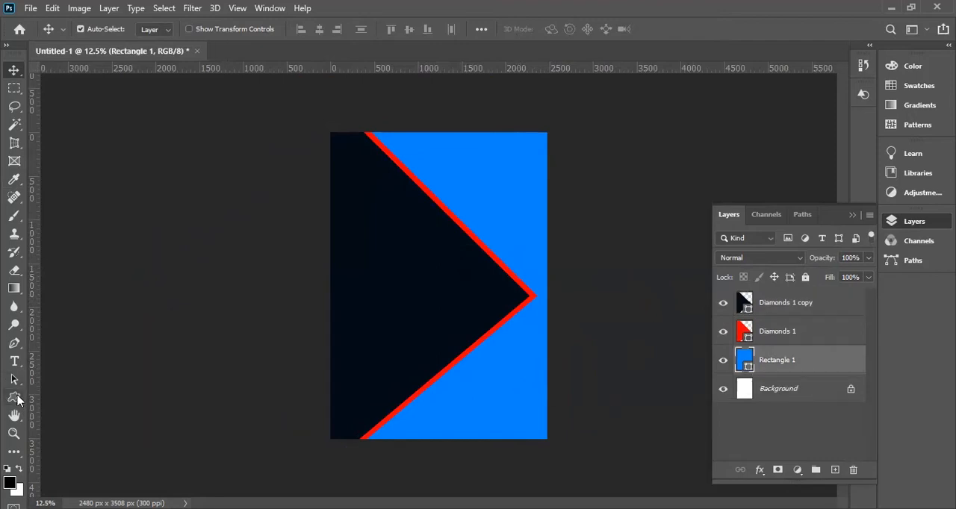
pyautogui.click(14, 398)
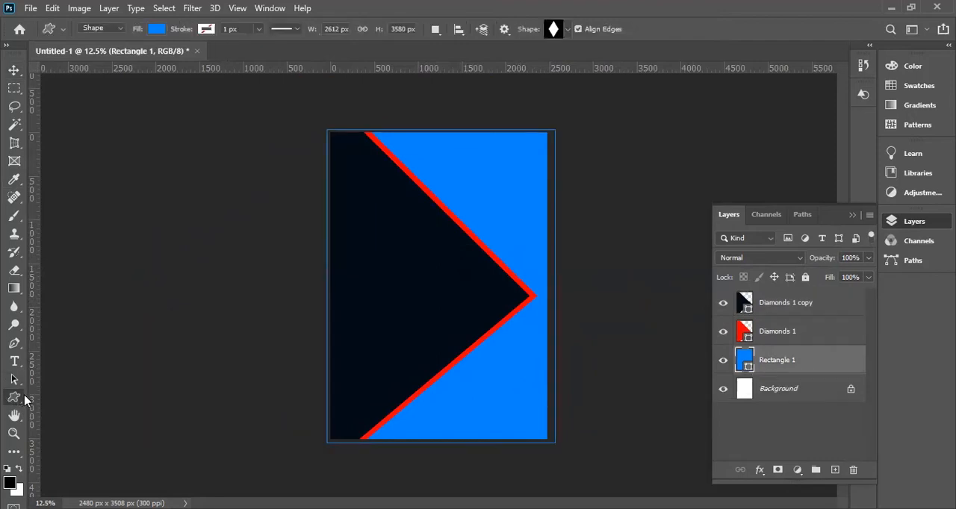
pyautogui.click(157, 30)
pyautogui.click(124, 56)
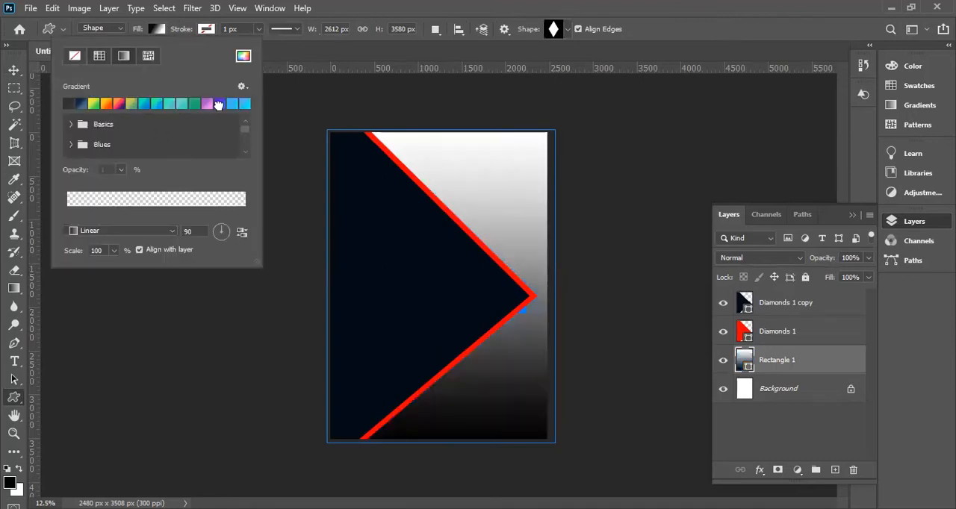
pyautogui.click(217, 104)
pyautogui.click(232, 104)
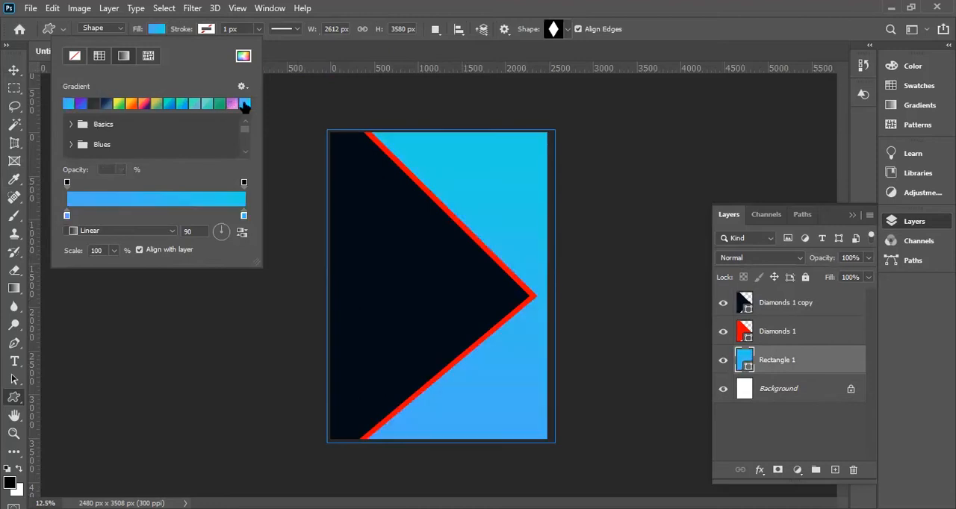
pyautogui.click(105, 103)
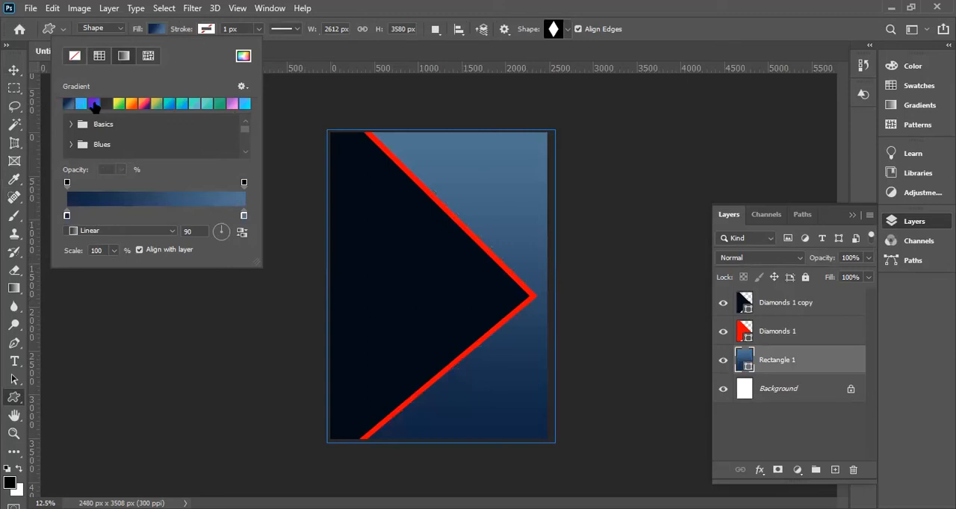
pyautogui.click(94, 104)
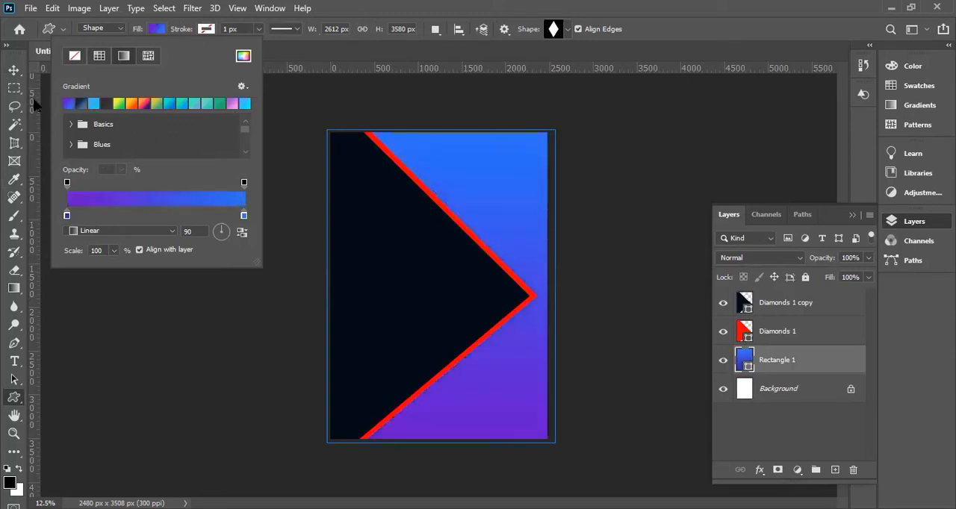
pyautogui.click(14, 70)
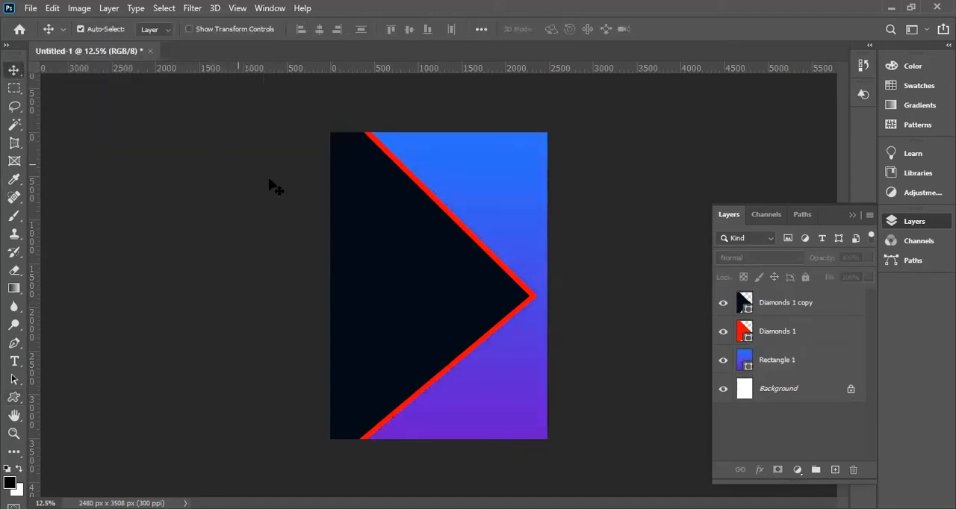
pyautogui.click(495, 303)
pyautogui.press('ctrl')
pyautogui.hotkey('ctrl', 't')
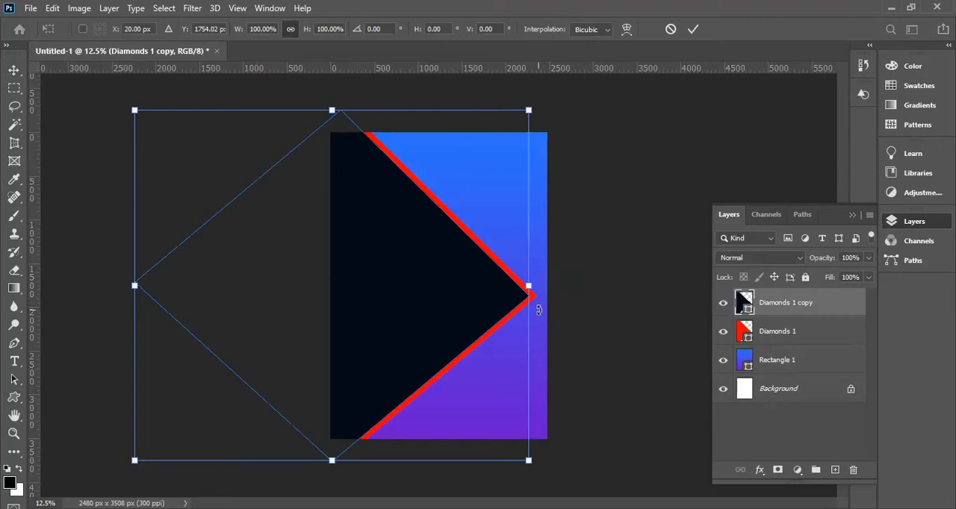
pyautogui.press('Return')
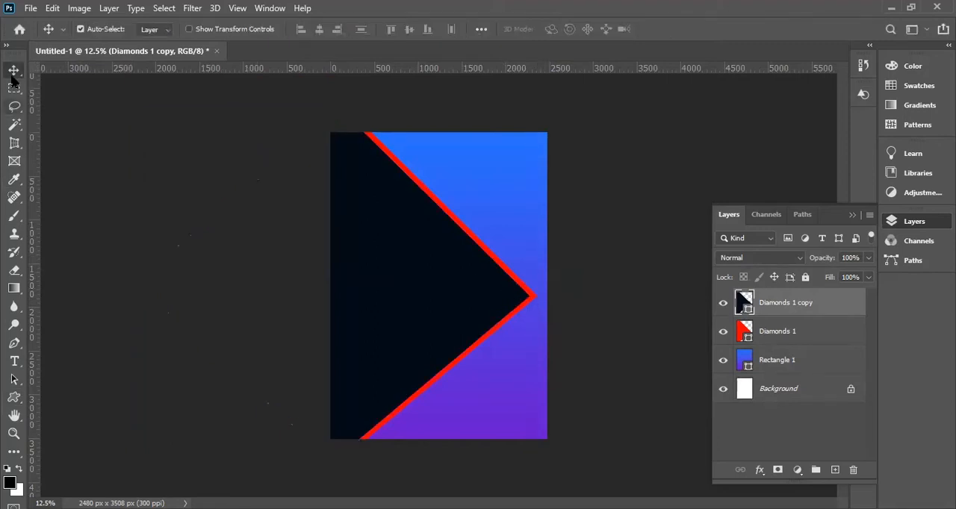
# Stretch the red Diamonds 1 shape rightward past the page edge, to 104.70% of its width, keeping the height at 100%.
pyautogui.click(532, 298)
pyautogui.hotkey('ctrl', 't')
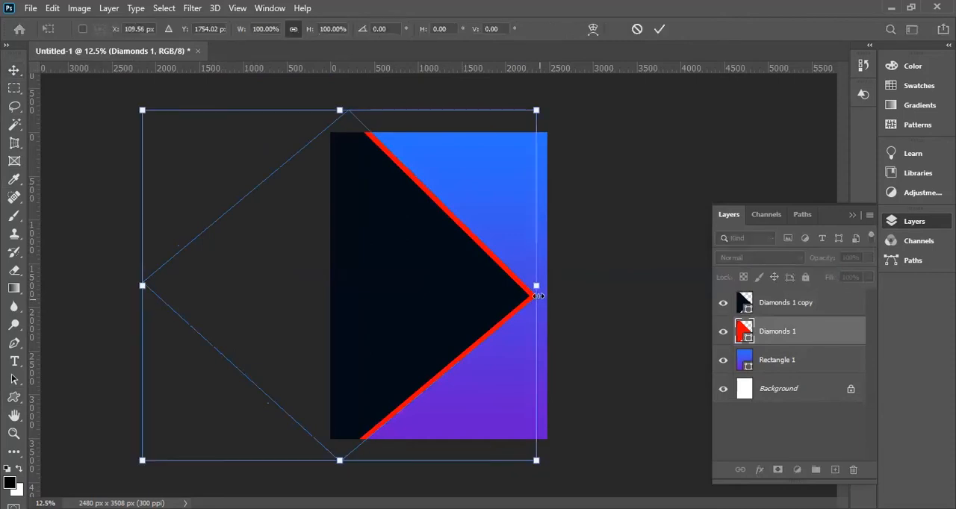
pyautogui.moveTo(536, 285); pyautogui.dragTo(556, 285)
pyautogui.press('Return')
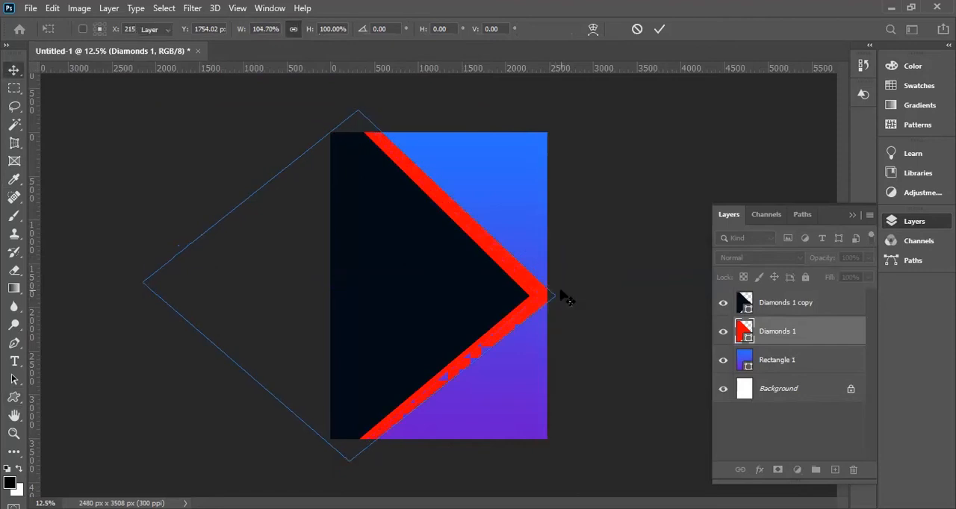
pyautogui.keyDown('ctrl'); pyautogui.click(504, 316); pyautogui.keyUp('ctrl')
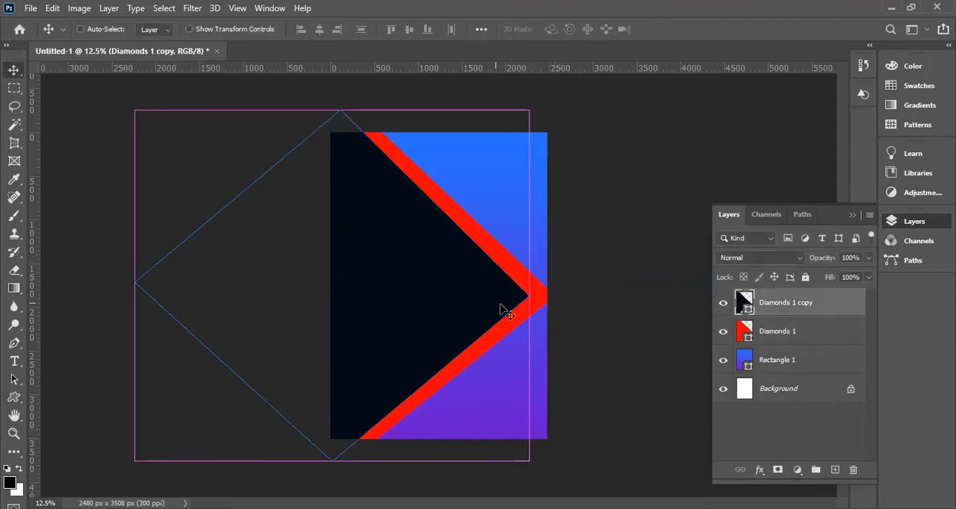
pyautogui.hotkey('ctrl', 't')
pyautogui.click(478, 217)
pyautogui.click(785, 337)
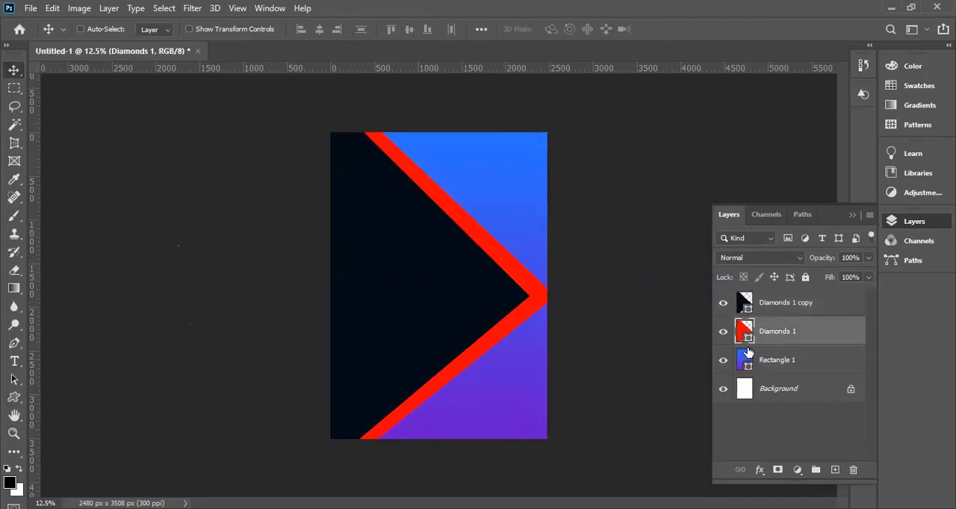
pyautogui.hotkey('ctrl', 't')
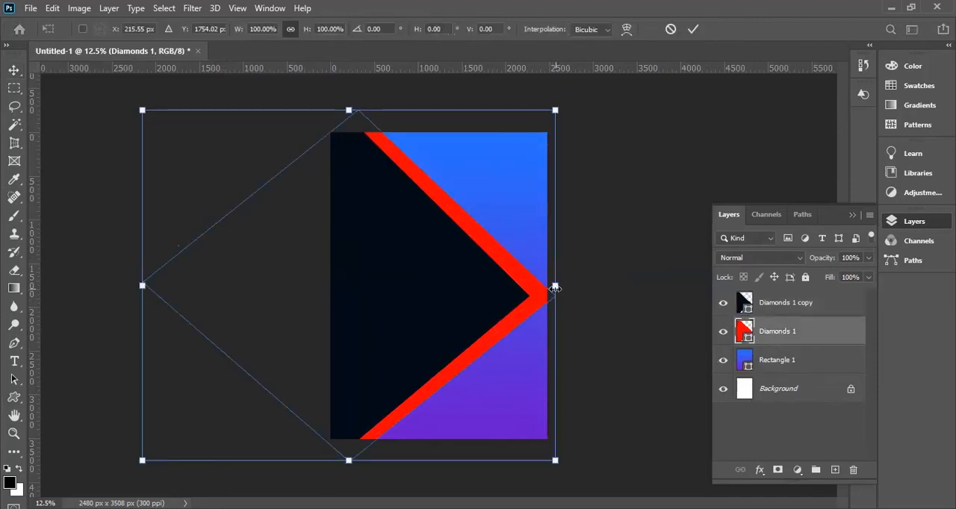
pyautogui.press('Return')
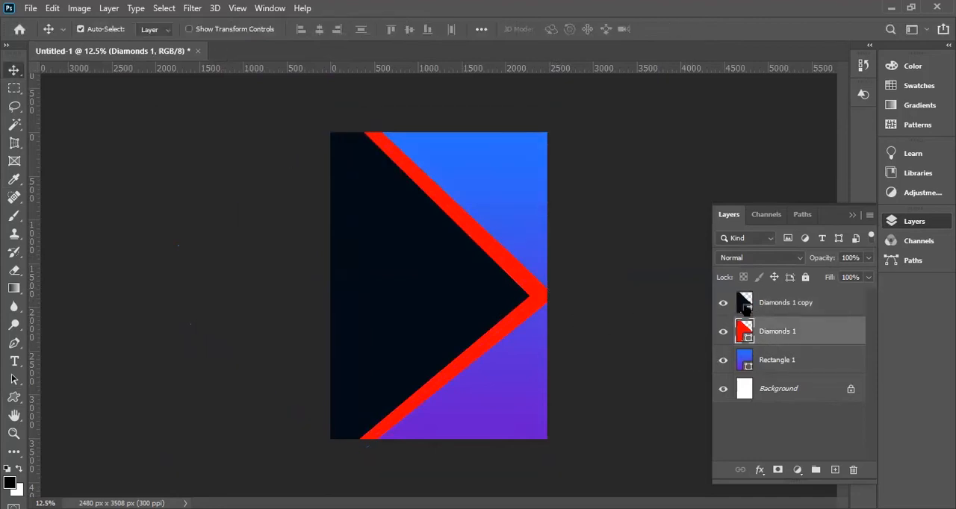
# Widen the dark Diamonds 1 copy rightward to 104.56%, bringing its tip to the right page edge and leaving a thin red border.
pyautogui.click(744, 304)
pyautogui.hotkey('ctrl', 't')
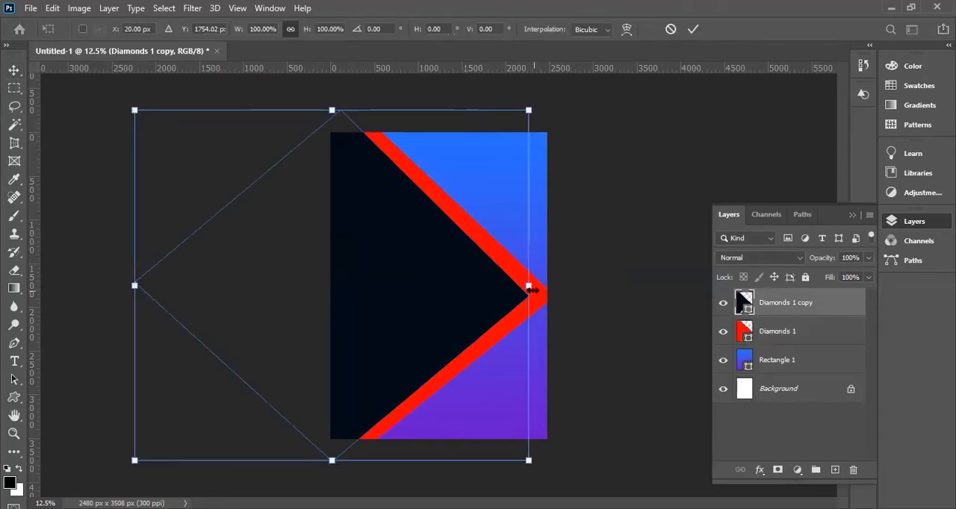
pyautogui.moveTo(530, 287); pyautogui.dragTo(546, 288)
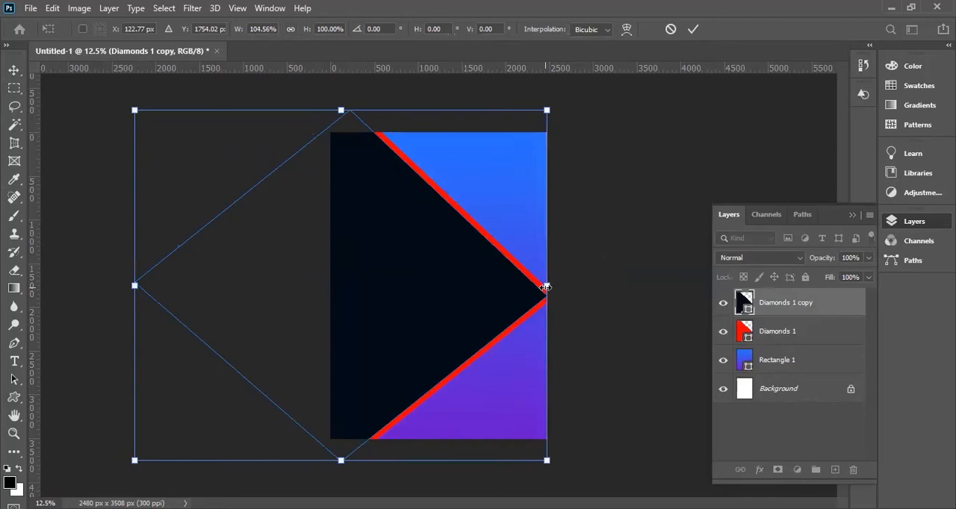
pyautogui.press('Return')
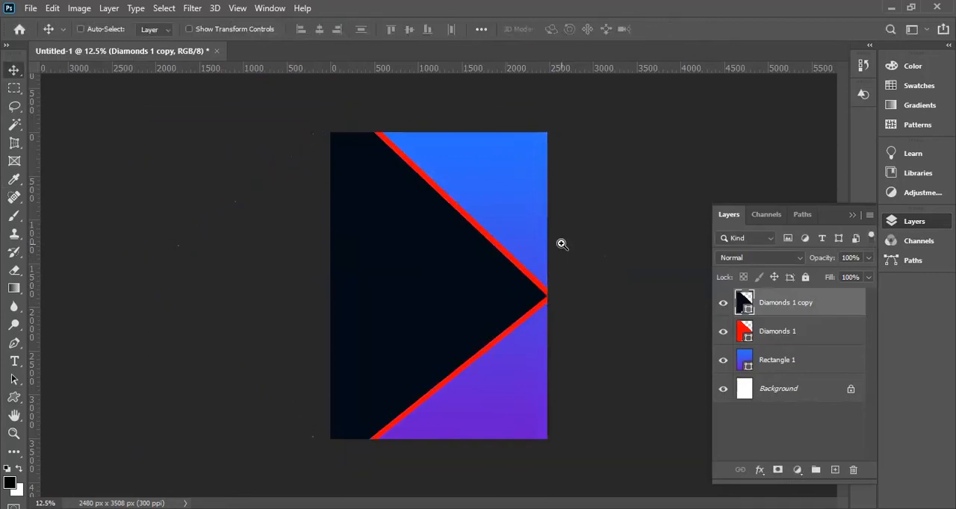
# Try to start a Pen path on the page's top edge, just right of the red stripe.
pyautogui.keyDown('ctrl'); pyautogui.click(562, 245); pyautogui.keyUp('ctrl')
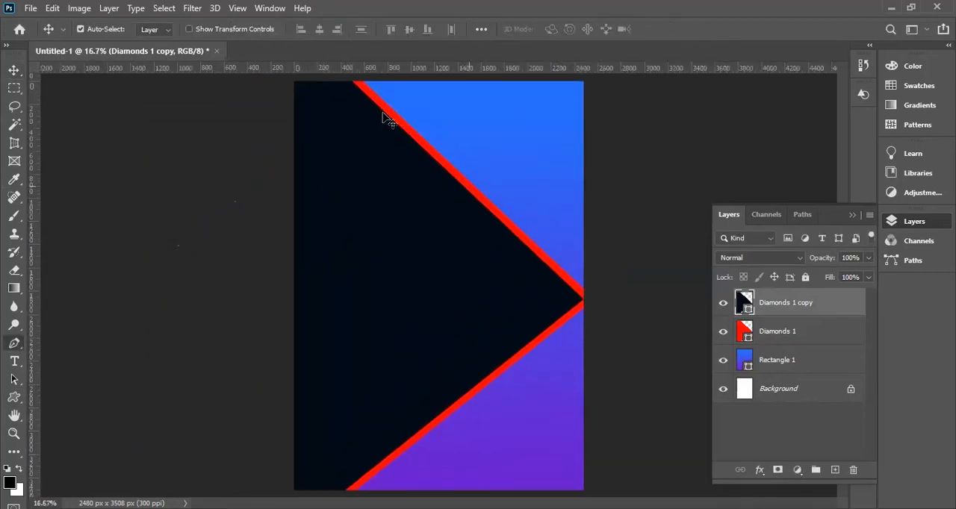
pyautogui.press('p')
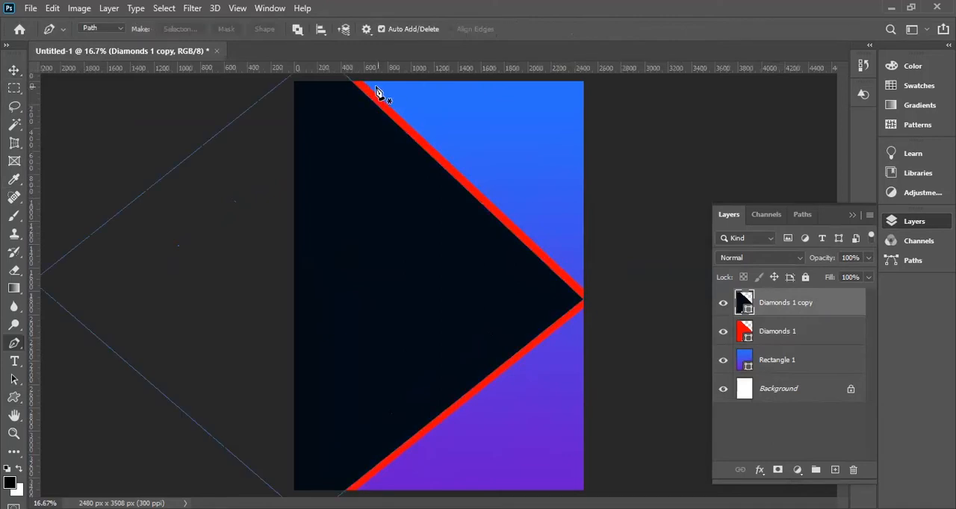
pyautogui.click(365, 82)
pyautogui.click(584, 291)
pyautogui.scroll(2, 358, 85)
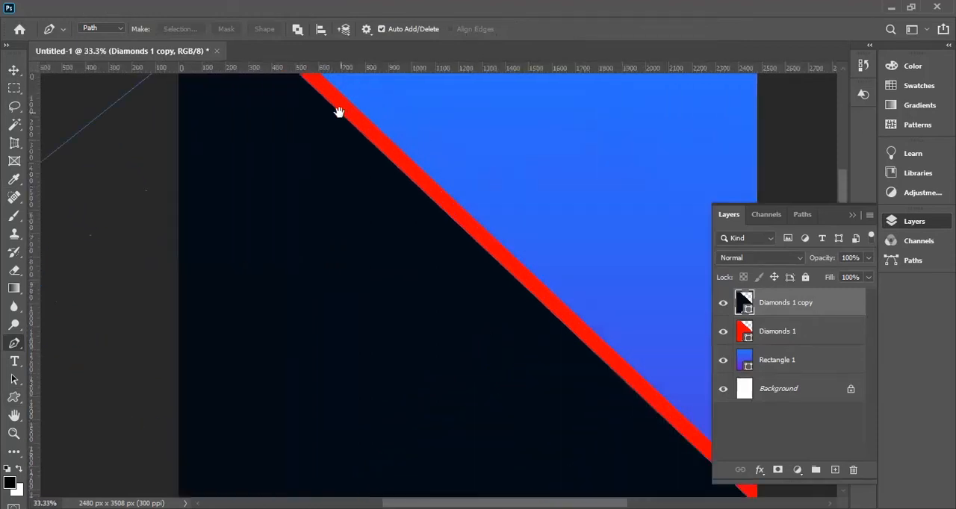
pyautogui.moveTo(336, 107); pyautogui.dragTo(360, 220)
pyautogui.scroll(7, 347, 166)
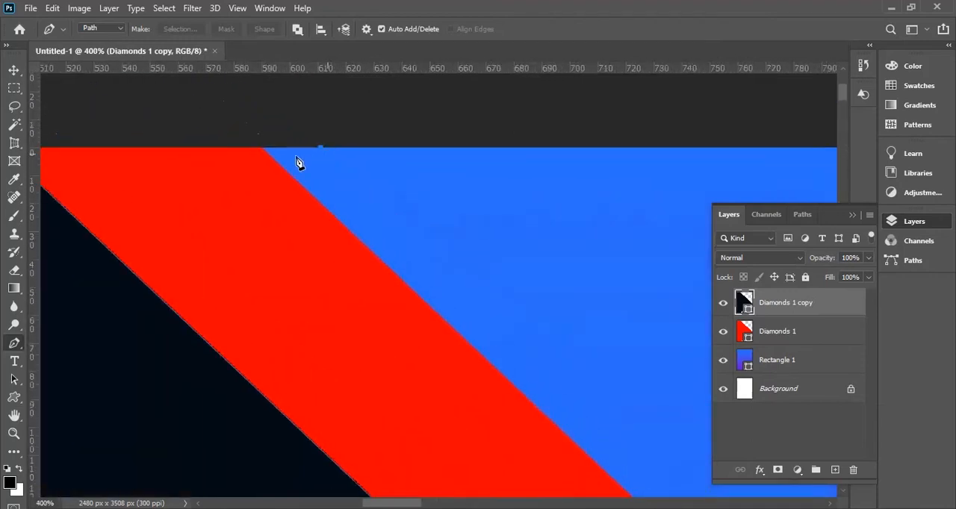
pyautogui.moveTo(298, 212); pyautogui.dragTo(433, 367)
pyautogui.hotkey('ctrl', 'z')
pyautogui.press('space')
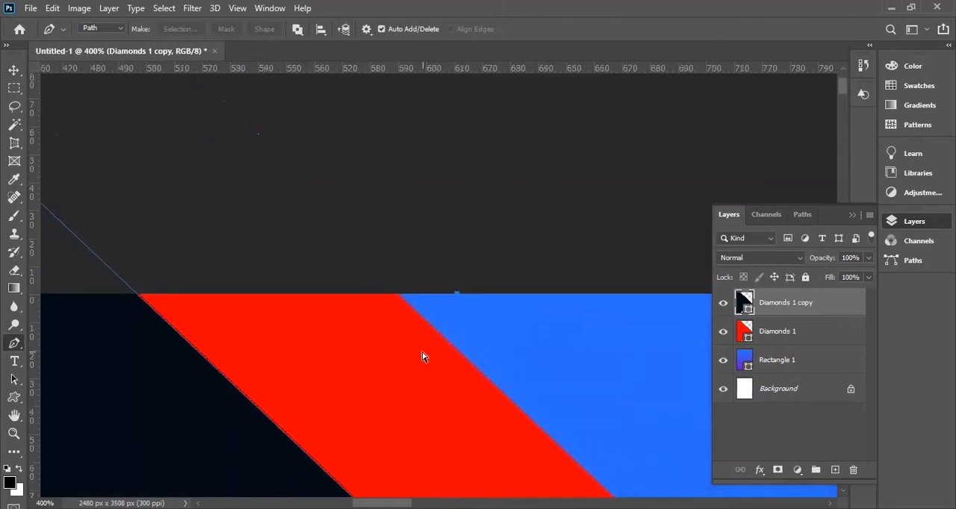
# Place the first Pen path anchor exactly where the red stripe's outer edge meets the page's top edge.
pyautogui.hotkey('ctrl', 'space')
pyautogui.click(412, 291)
pyautogui.click(446, 312)
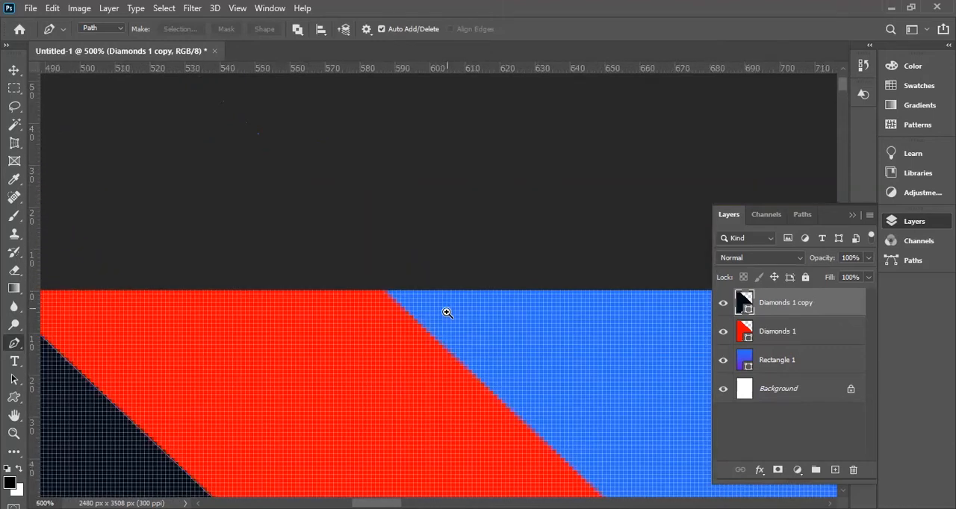
pyautogui.click(366, 290)
pyautogui.click(365, 284)
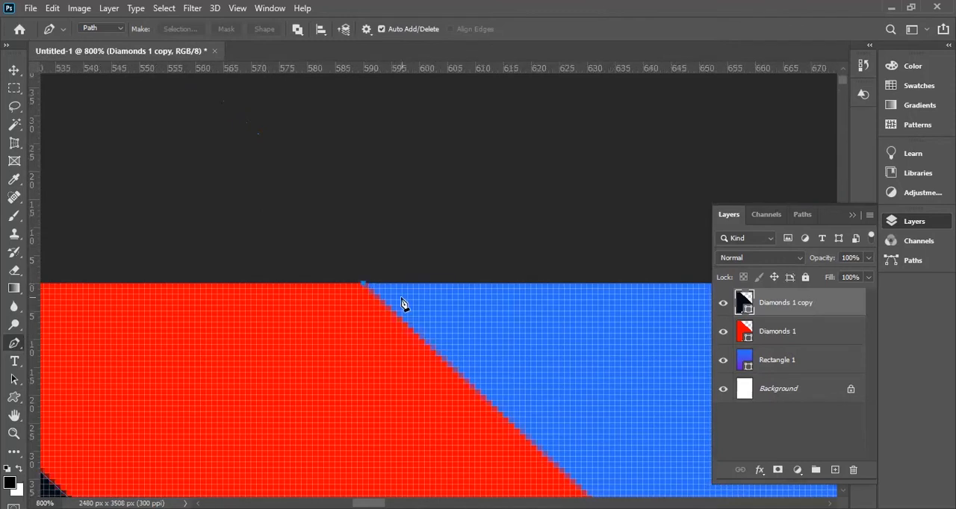
# Add the second Pen anchor where the upper red stripe's outer edge meets the page's right edge.
pyautogui.scroll(-10, 401, 301)
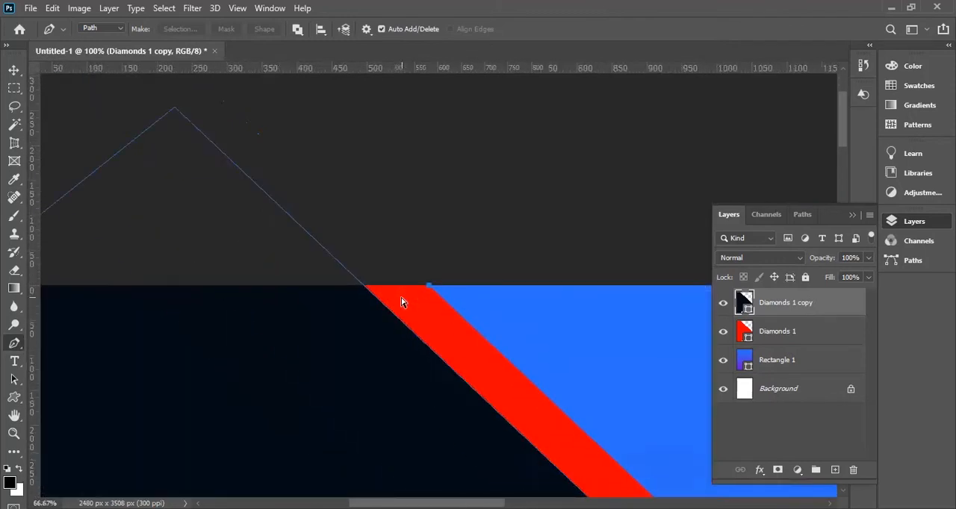
pyautogui.scroll(-3, 401, 301)
pyautogui.click(533, 278)
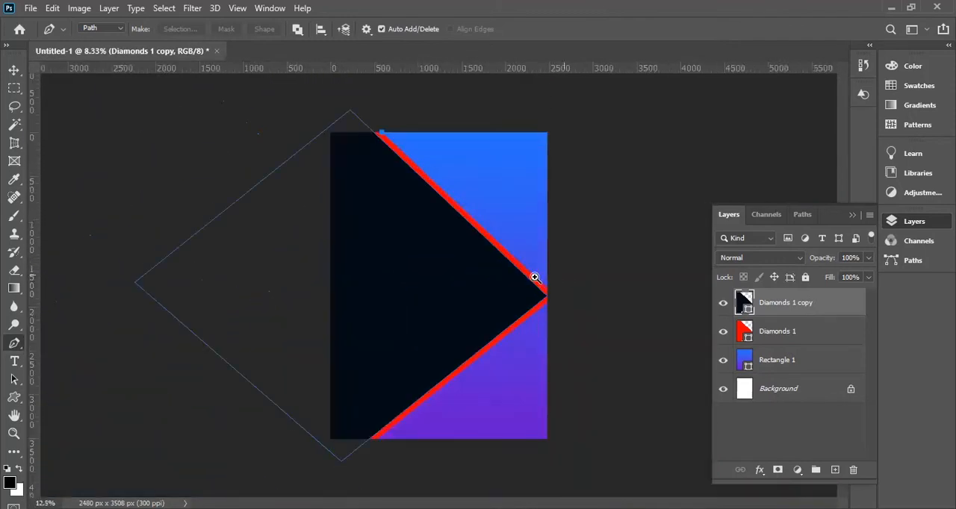
pyautogui.scroll(5, 585, 280)
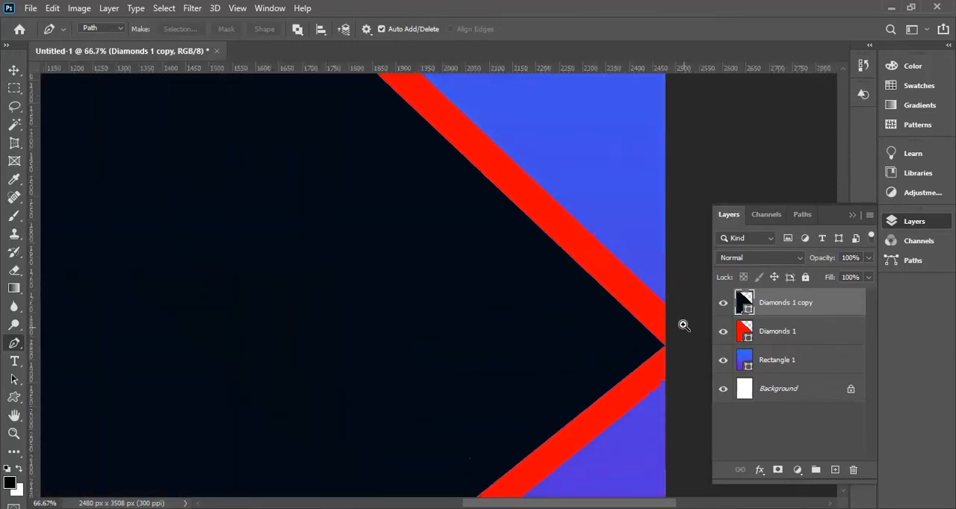
pyautogui.scroll(6, 683, 324)
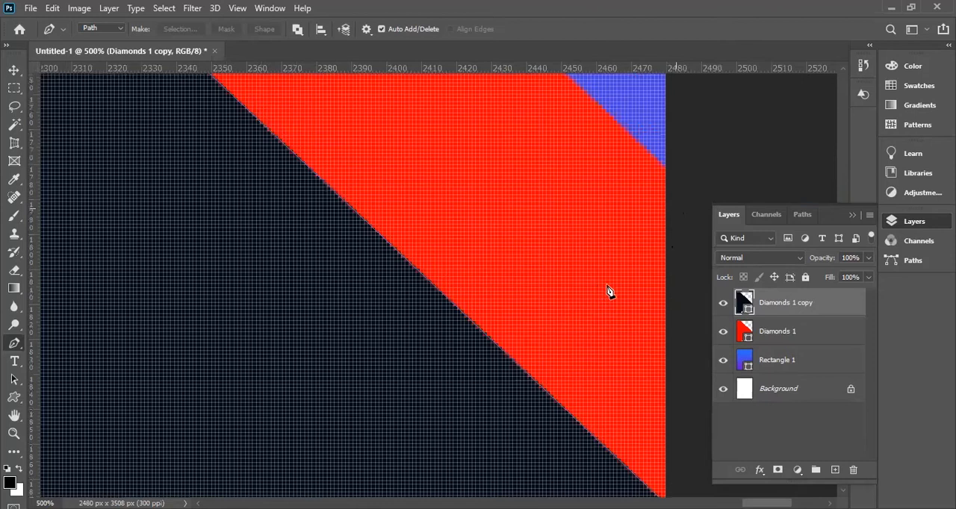
pyautogui.scroll(1, 608, 291)
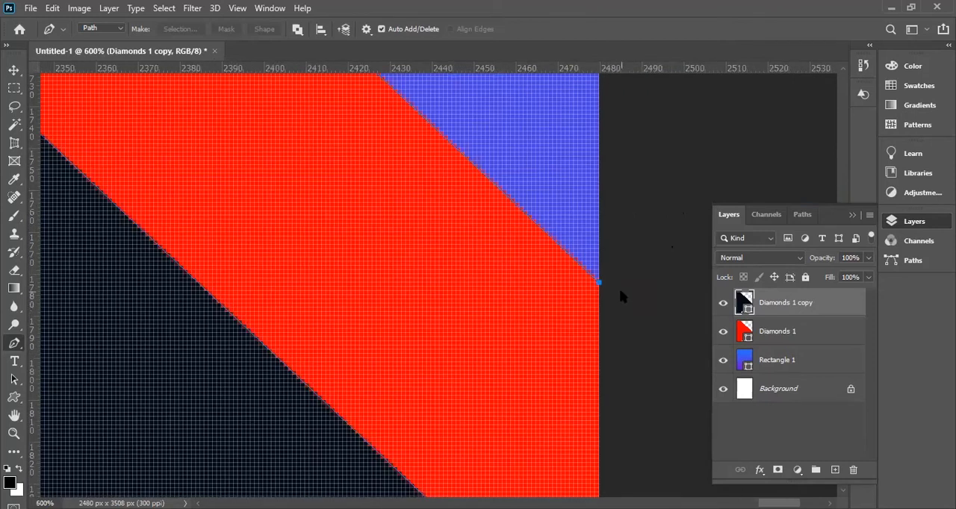
# Add the third Pen anchor at the upper-right corner of the page.
pyautogui.scroll(-7, 621, 297)
pyautogui.moveTo(482, 233); pyautogui.dragTo(572, 396)
pyautogui.moveTo(574, 245); pyautogui.dragTo(567, 392)
pyautogui.moveTo(587, 143); pyautogui.dragTo(591, 396)
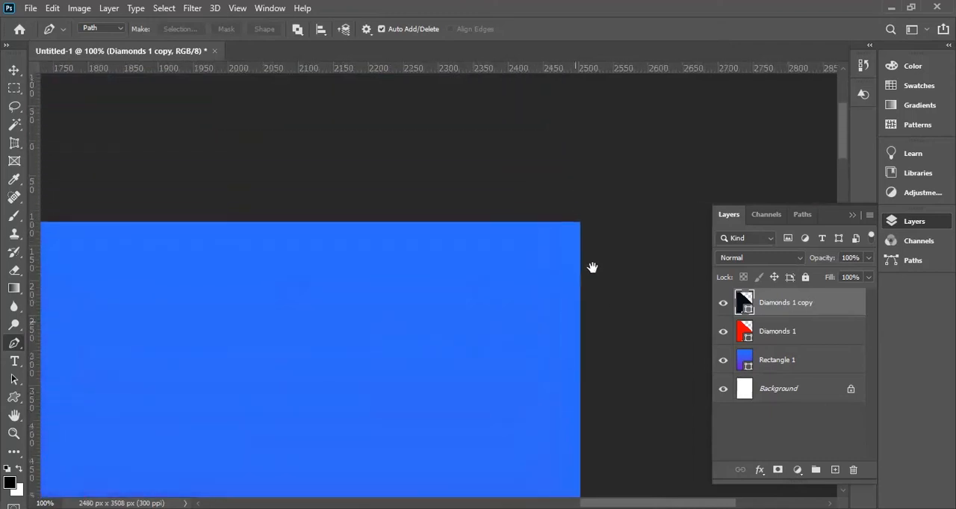
pyautogui.scroll(5, 586, 246)
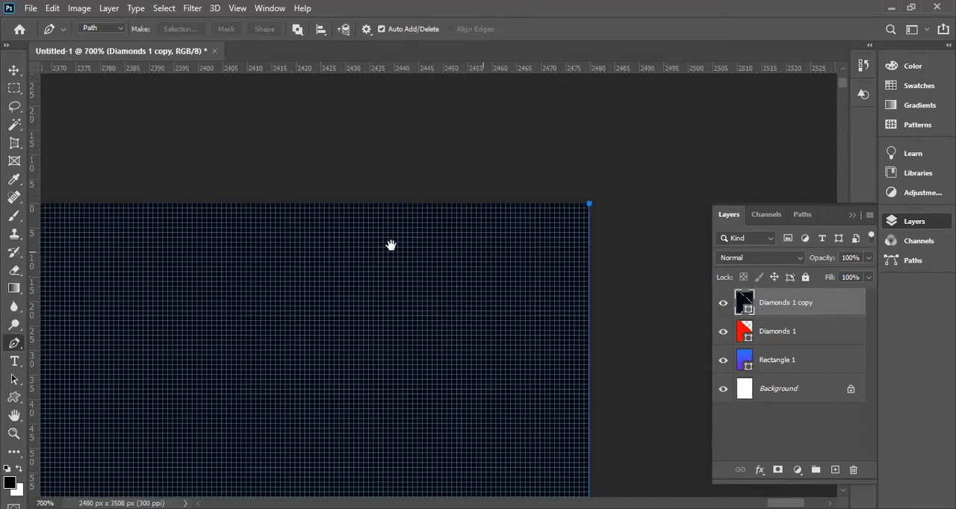
pyautogui.scroll(2, 448, 246)
# Close the triangular Pen path at its first anchor, where the red stripe's outer edge meets the page's top edge.
pyautogui.moveTo(377, 261); pyautogui.dragTo(585, 261)
pyautogui.moveTo(241, 275); pyautogui.dragTo(598, 262)
pyautogui.moveTo(206, 253); pyautogui.dragTo(397, 309)
pyautogui.moveTo(92, 302); pyautogui.dragTo(497, 313)
pyautogui.moveTo(159, 322); pyautogui.dragTo(393, 333)
pyautogui.moveTo(142, 388); pyautogui.dragTo(364, 366)
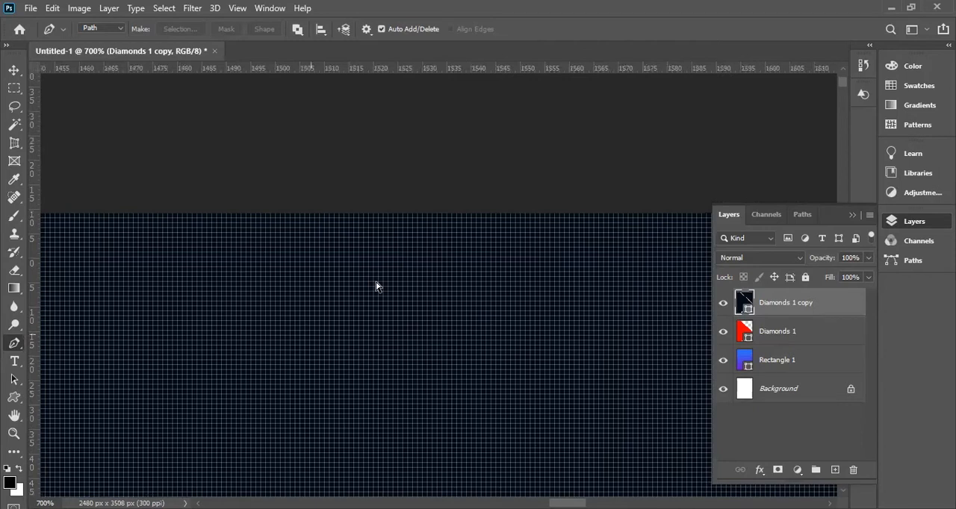
pyautogui.scroll(-10, 376, 286)
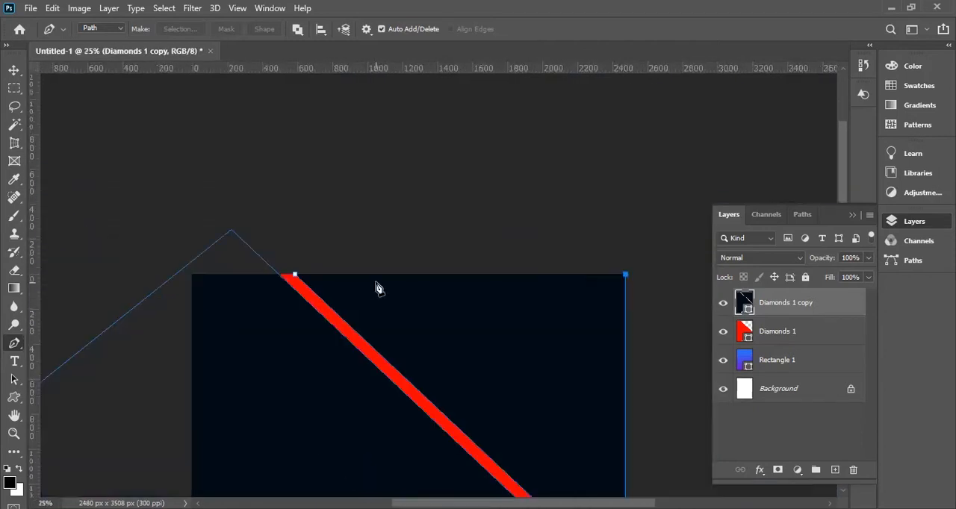
pyautogui.scroll(4, 369, 283)
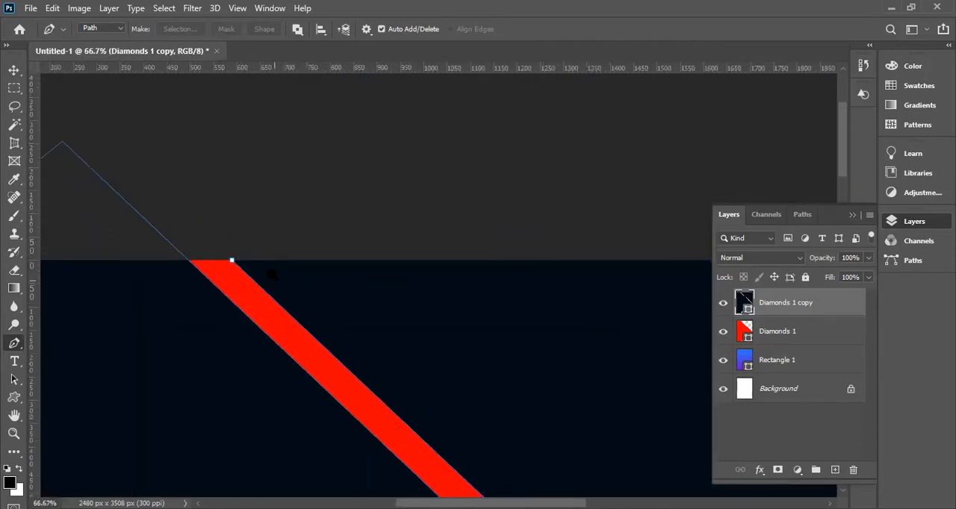
pyautogui.scroll(1, 258, 260)
pyautogui.click(116, 227)
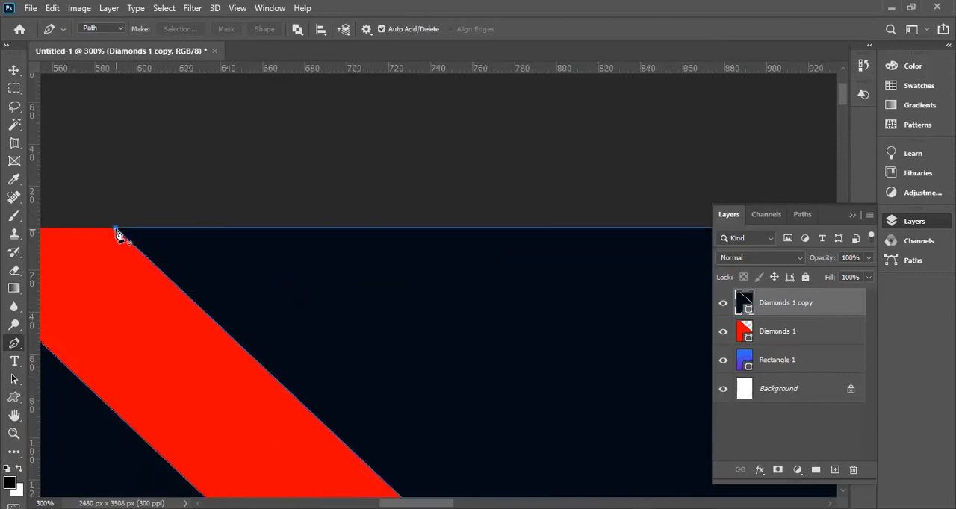
# Try to convert the closed Pen path into a selection while the dark diamond's layer is active.
pyautogui.hotkey('ctrl', 'Return')
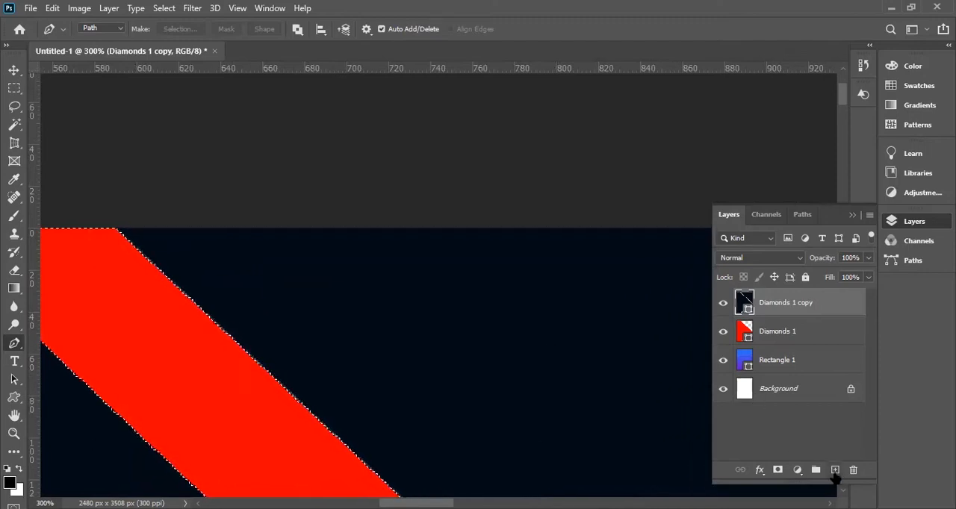
pyautogui.hotkey('ctrl', '-')
pyautogui.hotkey('ctrl', '-')
pyautogui.hotkey('ctrl', '-')
pyautogui.hotkey('ctrl', '-')
pyautogui.hotkey('ctrl', '-')
pyautogui.hotkey('ctrl', '-')
pyautogui.hotkey('ctrl', '-')
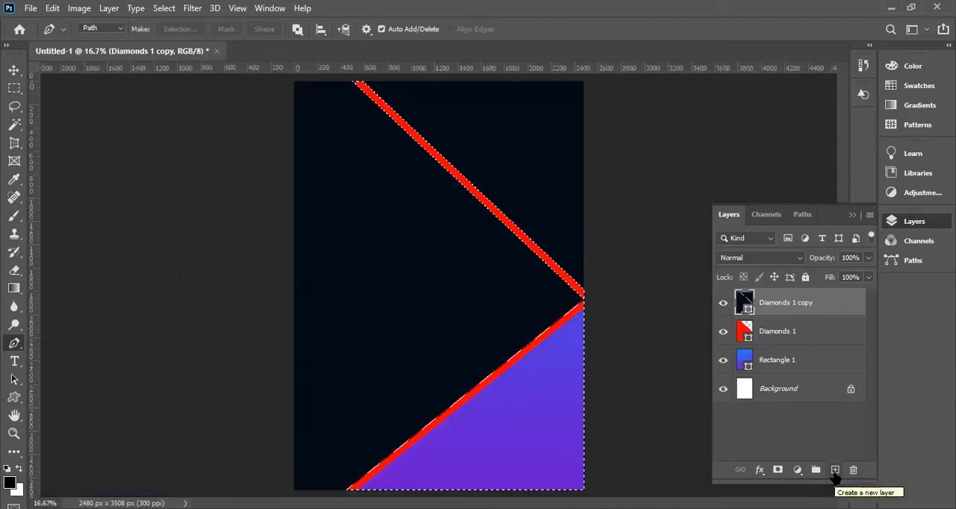
# Undo the path-based selection, the path's closing and its third anchor.
pyautogui.hotkey('ctrl', 'z')
pyautogui.hotkey('ctrl', 'z')
pyautogui.hotkey('ctrl', 'z')
pyautogui.hotkey('ctrl', 'z')
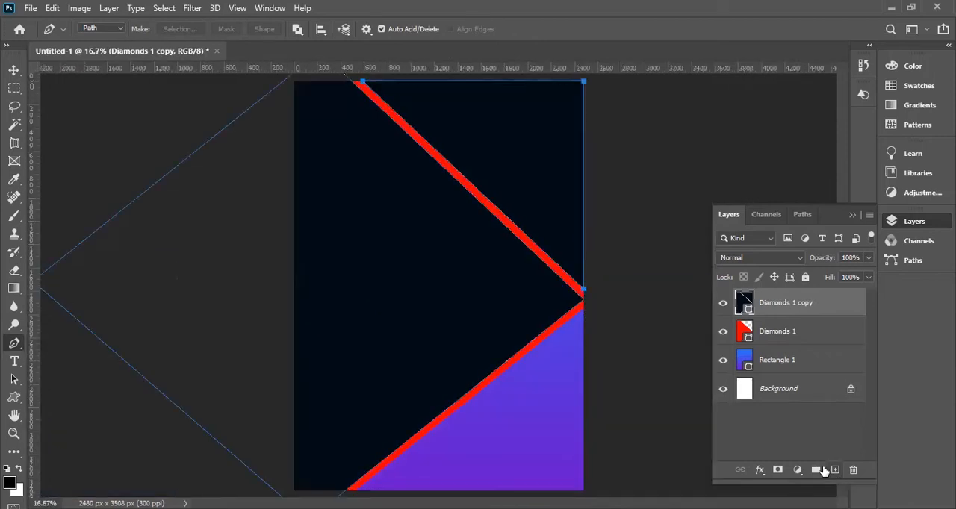
pyautogui.hotkey('ctrl', 'z')
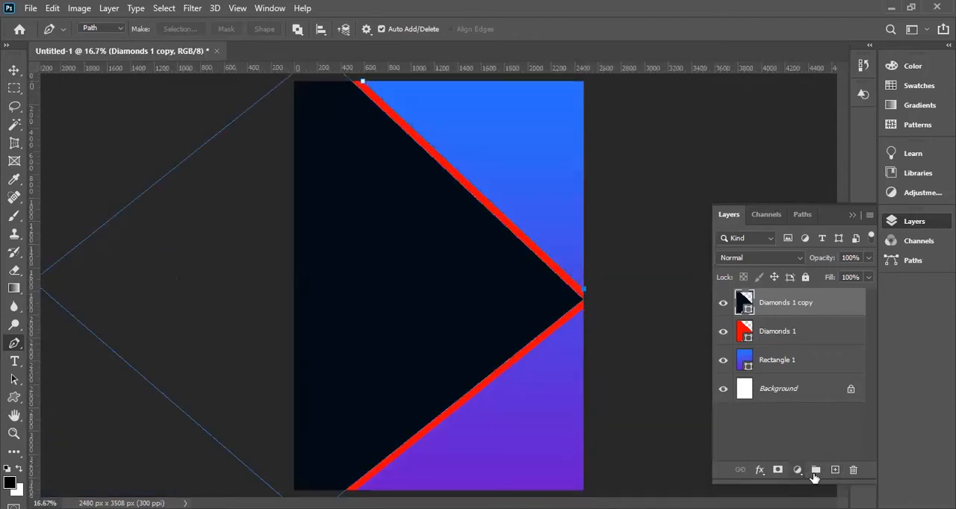
# Add a new empty layer above the dark diamond's layer.
pyautogui.click(834, 470)
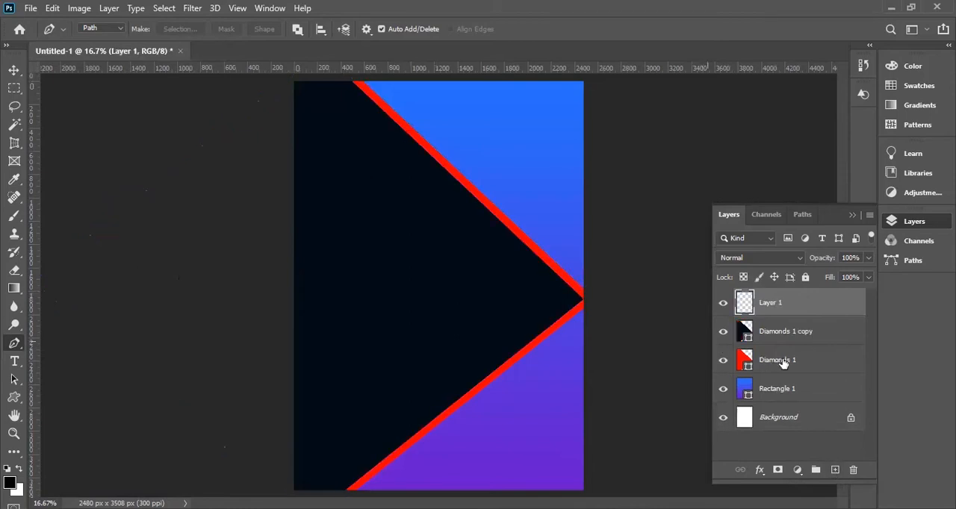
pyautogui.hotkey('ctrl', '-')
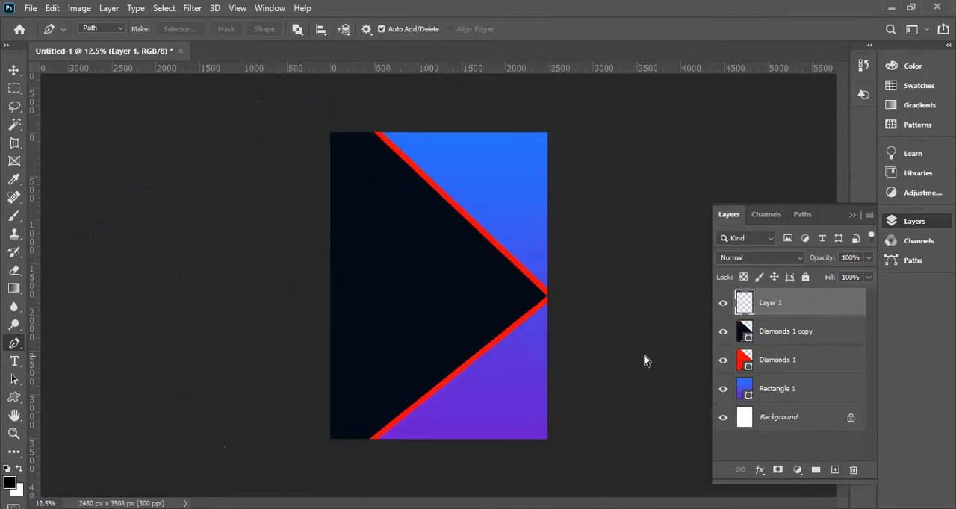
pyautogui.hotkey('ctrl', '+')
# Start a new Pen path exactly where the red stripe's outer edge meets the page's top edge.
pyautogui.keyDown('ctrl'); pyautogui.click(344, 139); pyautogui.keyUp('ctrl')
pyautogui.moveTo(349, 164); pyautogui.dragTo(396, 328)
pyautogui.keyDown('ctrl'); pyautogui.click(386, 271); pyautogui.keyUp('ctrl')
pyautogui.keyDown('ctrl'); pyautogui.click(415, 281); pyautogui.keyUp('ctrl')
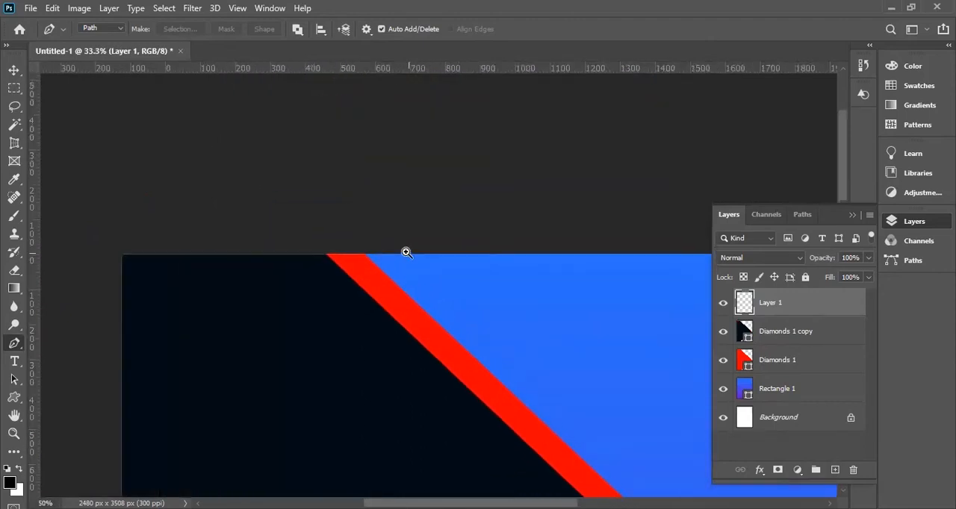
pyautogui.keyDown('ctrl'); pyautogui.click(344, 254); pyautogui.keyUp('ctrl')
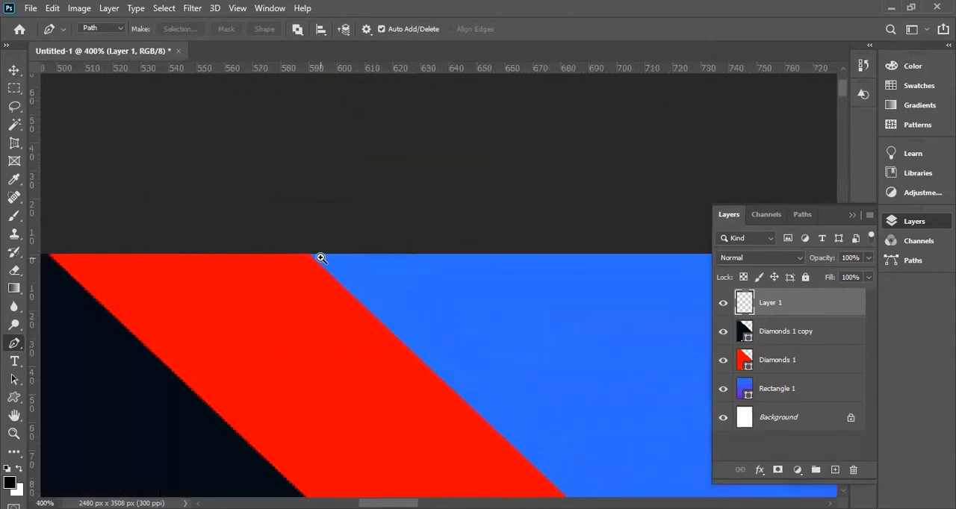
pyautogui.keyDown('ctrl'); pyautogui.click(320, 257); pyautogui.keyUp('ctrl')
pyautogui.click(306, 254)
# Add the second anchor where the upper red stripe's outer edge meets the page's right edge.
pyautogui.moveTo(430, 380); pyautogui.dragTo(321, 142)
pyautogui.moveTo(468, 323); pyautogui.dragTo(336, 240)
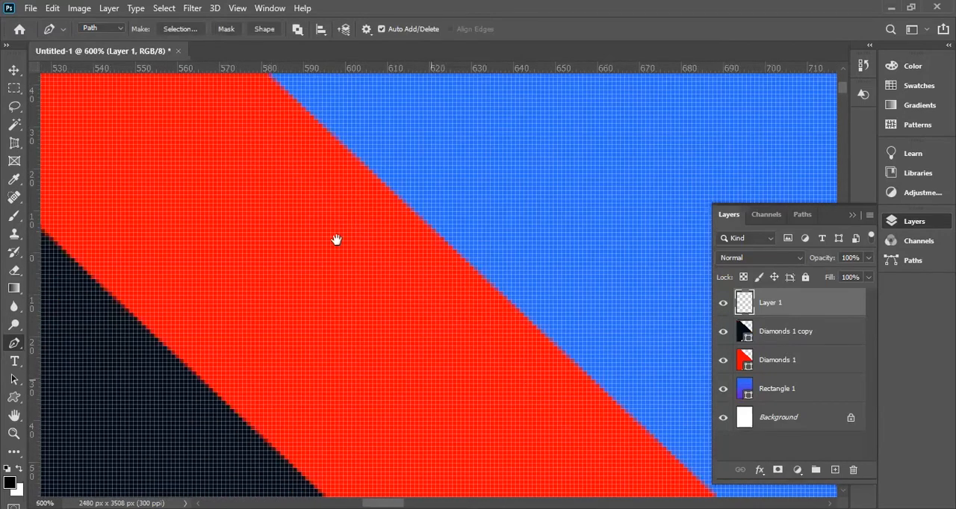
pyautogui.moveTo(534, 330); pyautogui.dragTo(334, 224)
pyautogui.moveTo(526, 317); pyautogui.dragTo(475, 197)
pyautogui.moveTo(470, 248); pyautogui.dragTo(514, 254)
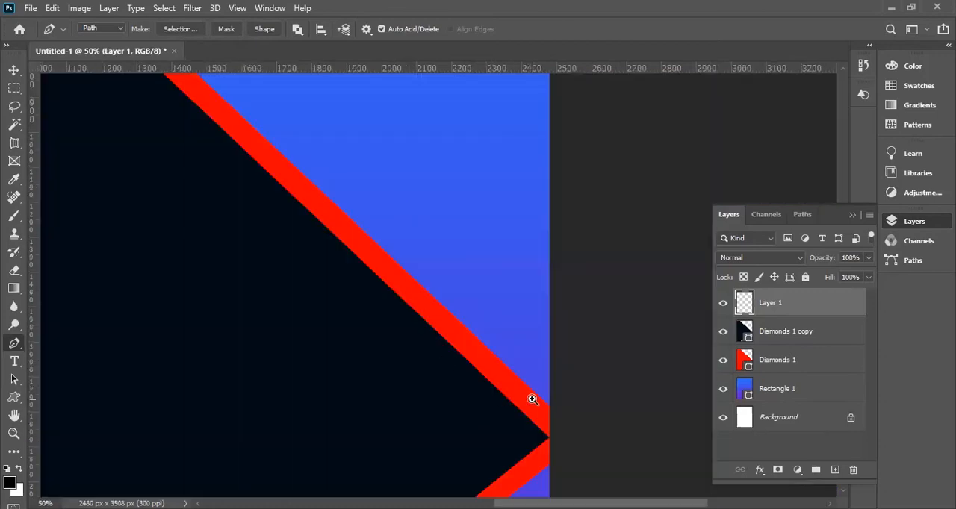
pyautogui.moveTo(531, 398); pyautogui.dragTo(563, 439)
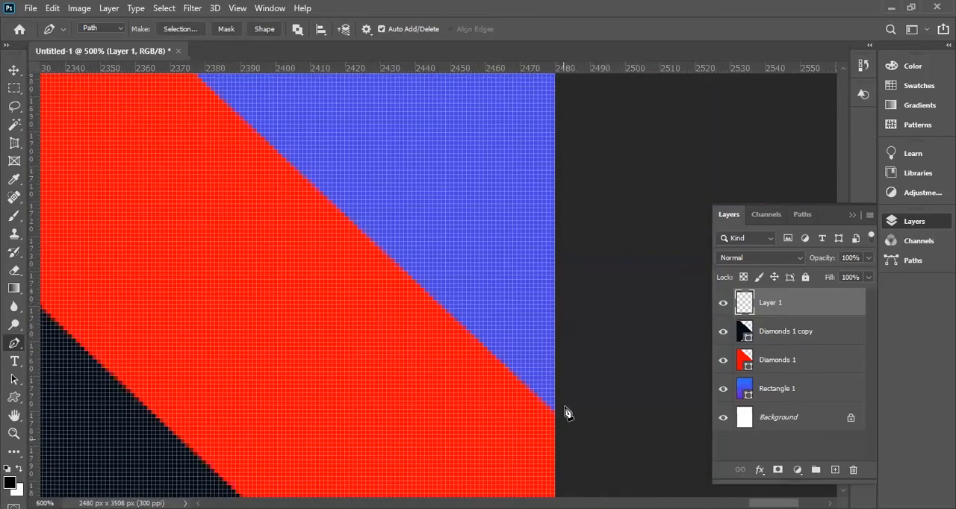
# Add the third anchor of the new path exactly at the page's upper-right corner.
pyautogui.moveTo(612, 218); pyautogui.dragTo(635, 265)
pyautogui.moveTo(635, 351); pyautogui.dragTo(643, 276)
pyautogui.moveTo(638, 369); pyautogui.dragTo(626, 215)
pyautogui.moveTo(599, 388); pyautogui.dragTo(608, 295)
pyautogui.moveTo(600, 250); pyautogui.dragTo(610, 401)
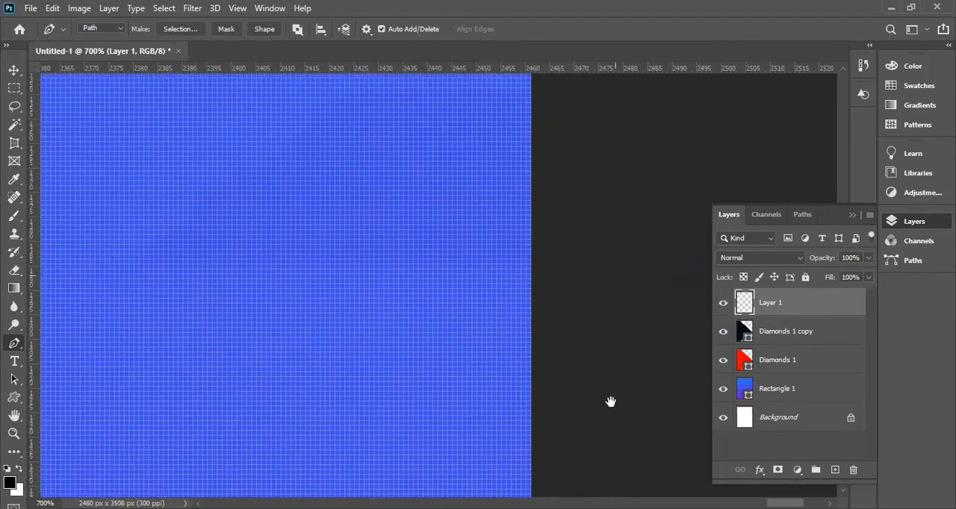
pyautogui.moveTo(581, 177); pyautogui.dragTo(580, 354)
pyautogui.moveTo(574, 172); pyautogui.dragTo(579, 233)
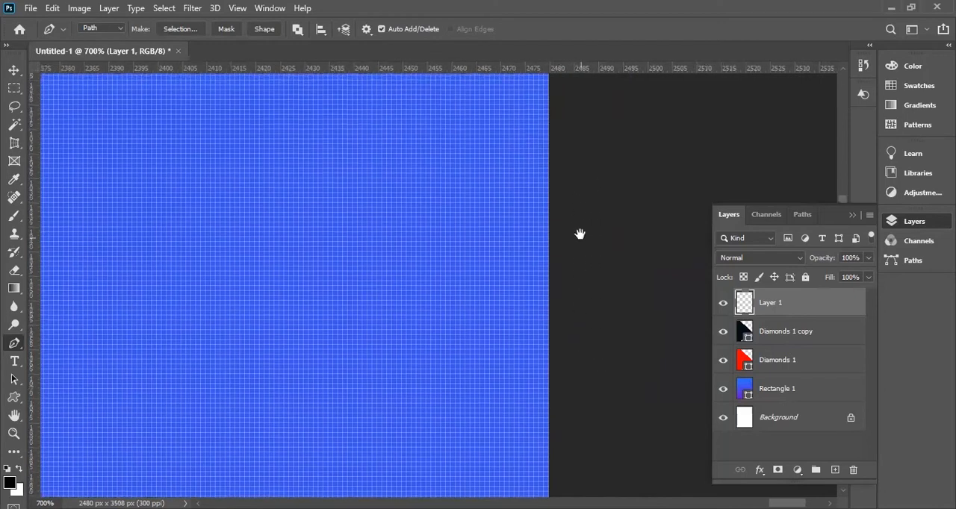
pyautogui.hotkey('ctrl', '-')
pyautogui.hotkey('ctrl', '-')
pyautogui.hotkey('ctrl', '-')
pyautogui.hotkey('ctrl', '-')
pyautogui.hotkey('ctrl', '-')
pyautogui.hotkey('ctrl', '-')
pyautogui.hotkey('ctrl', '-')
pyautogui.hotkey('ctrl', '-')
pyautogui.hotkey('ctrl', '-')
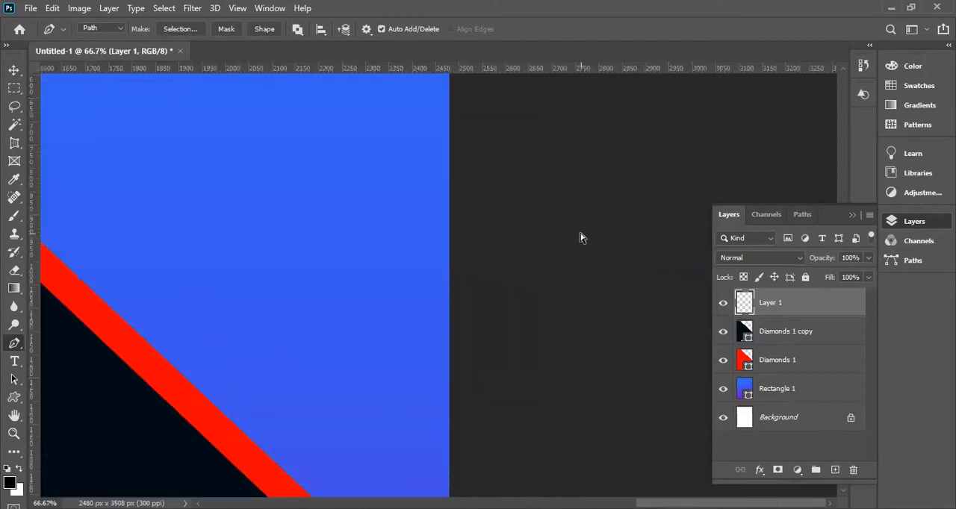
pyautogui.hotkey('ctrl', '-')
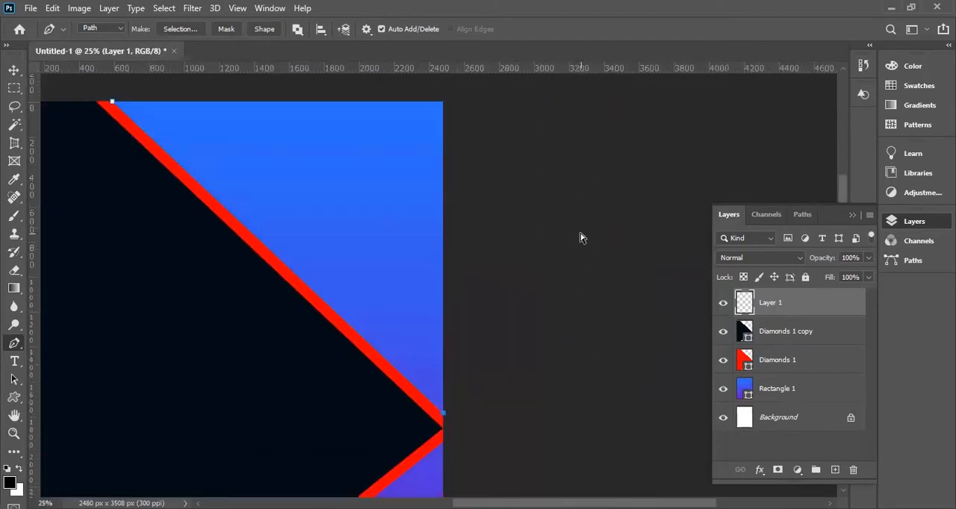
pyautogui.scroll(3, 445, 112)
pyautogui.moveTo(446, 109); pyautogui.dragTo(645, 239)
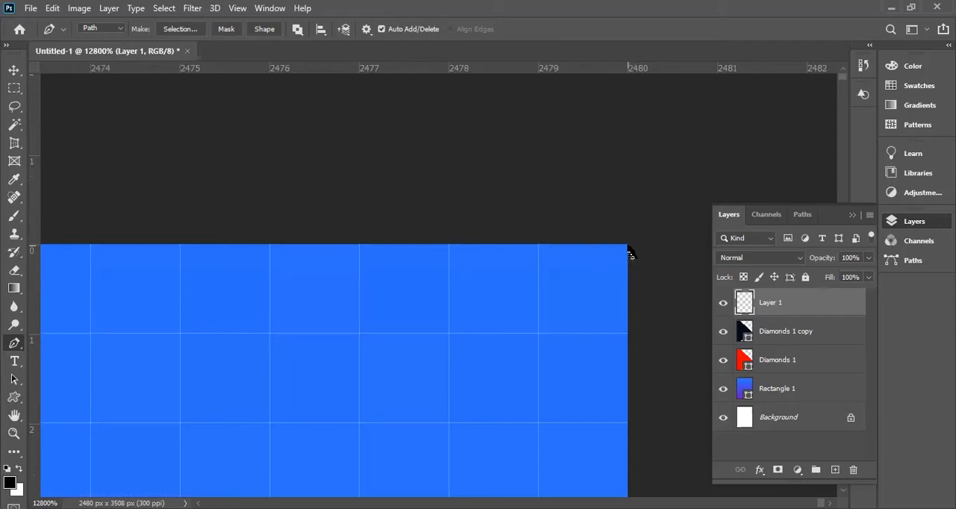
# Close the new triangular path by returning to its starting anchor beside the red stripe on the top edge.
pyautogui.hotkey('ctrl', '-')
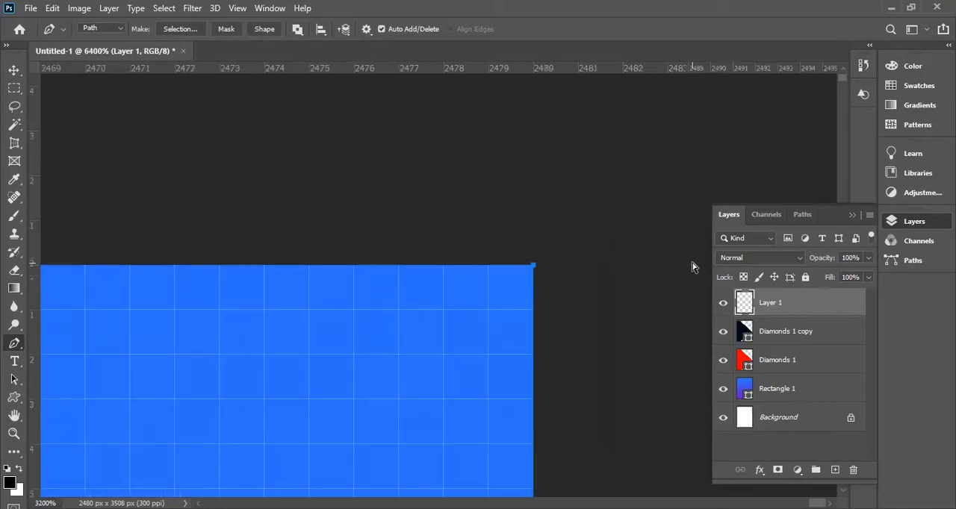
pyautogui.hotkey('ctrl', '-')
pyautogui.hotkey('ctrl', '-')
pyautogui.hotkey('ctrl', '-')
pyautogui.moveTo(336, 321); pyautogui.dragTo(743, 304)
pyautogui.moveTo(246, 339); pyautogui.dragTo(392, 318)
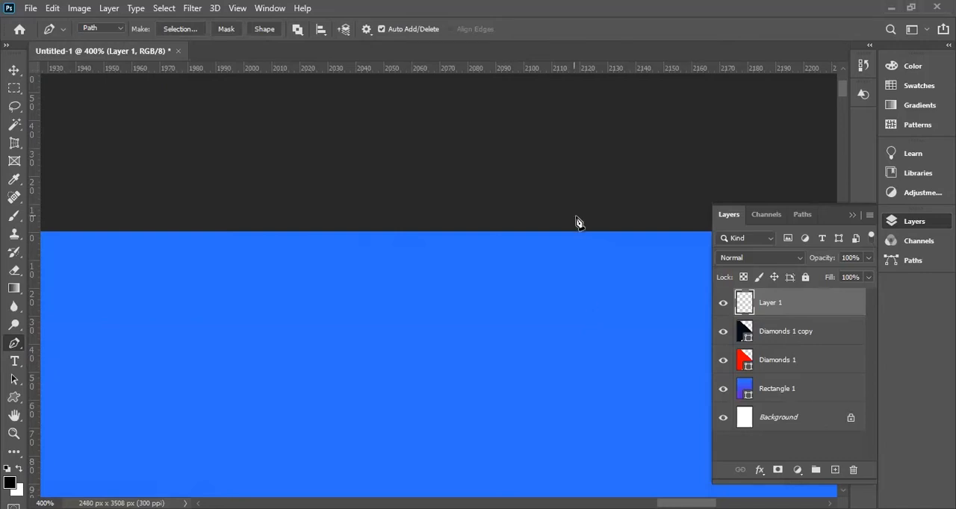
pyautogui.click(433, 183)
pyautogui.hotkey('ctrl', '-')
pyautogui.hotkey('ctrl', '-')
pyautogui.hotkey('ctrl', '-')
pyautogui.hotkey('ctrl', '-')
pyautogui.hotkey('ctrl', '-')
pyautogui.hotkey('ctrl', '-')
pyautogui.hotkey('ctrl', '-')
pyautogui.hotkey('ctrl', '-')
pyautogui.hotkey('ctrl', '-')
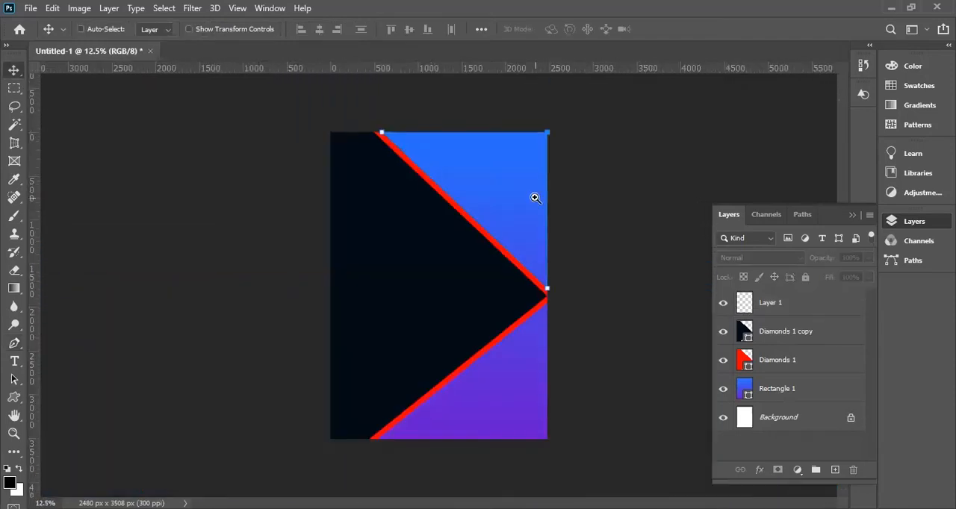
pyautogui.keyDown('ctrl'); pyautogui.click(401, 111); pyautogui.keyUp('ctrl')
pyautogui.keyDown('ctrl'); pyautogui.click(393, 118); pyautogui.keyUp('ctrl')
pyautogui.moveTo(386, 126); pyautogui.dragTo(365, 222)
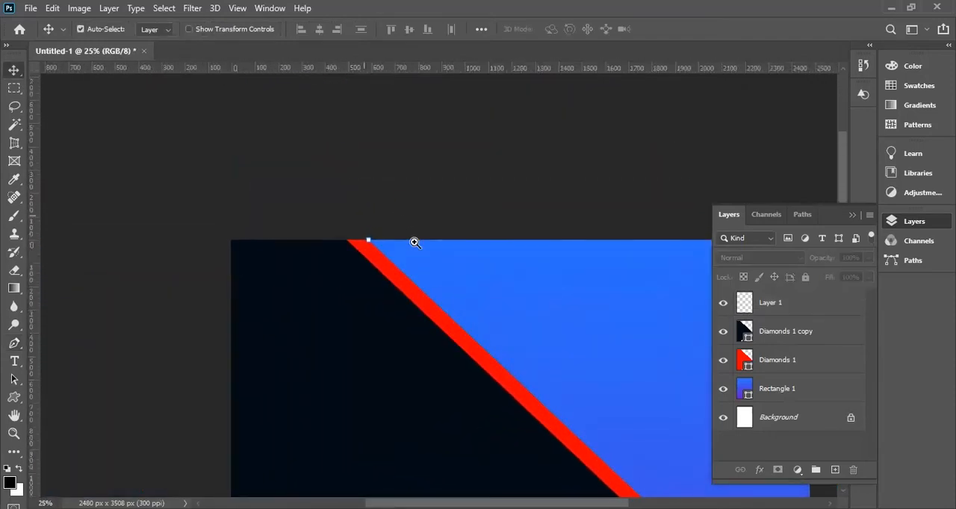
pyautogui.keyDown('ctrl'); pyautogui.click(415, 243); pyautogui.keyUp('ctrl')
pyautogui.keyDown('ctrl'); pyautogui.click(410, 242); pyautogui.keyUp('ctrl')
pyautogui.press('p')
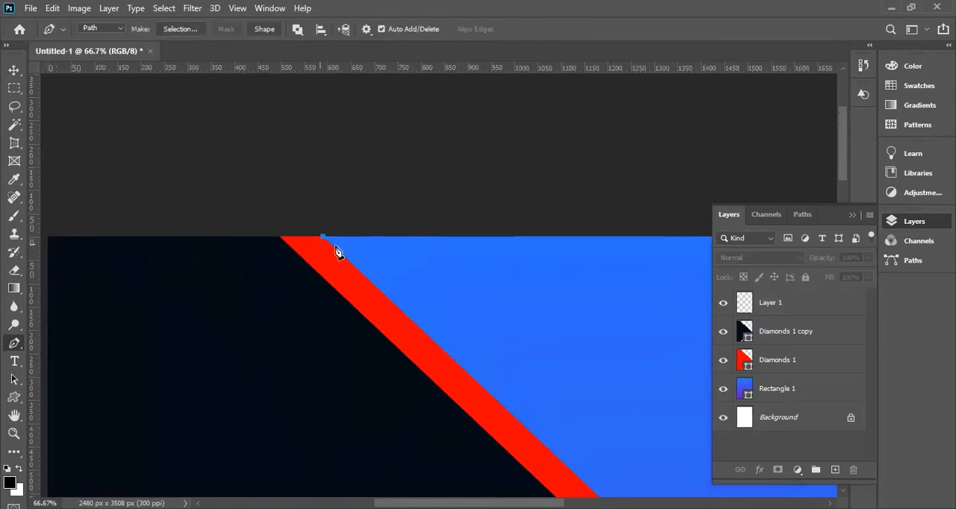
# Convert the closed triangular path into a selection.
pyautogui.hotkey('ctrl', 'Return')
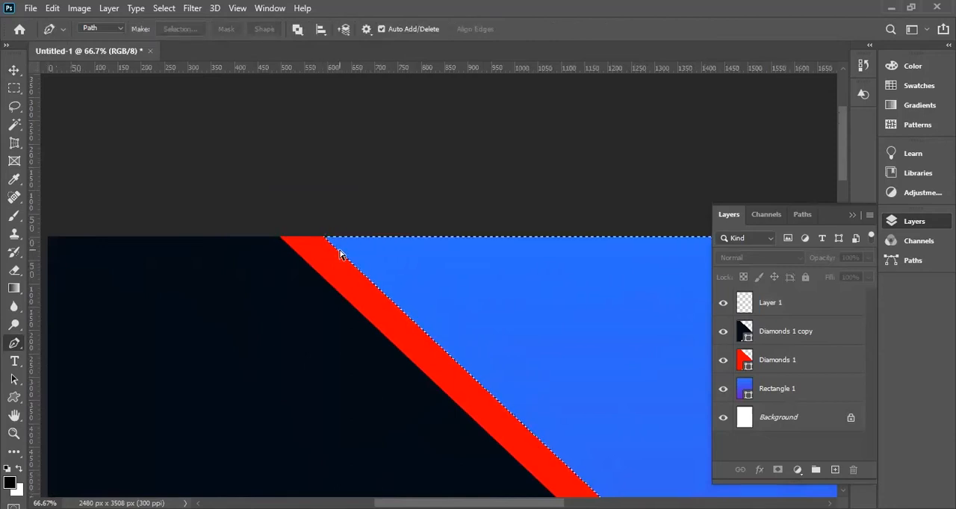
pyautogui.hotkey('ctrl', '-')
pyautogui.hotkey('ctrl', '-')
pyautogui.hotkey('ctrl', '-')
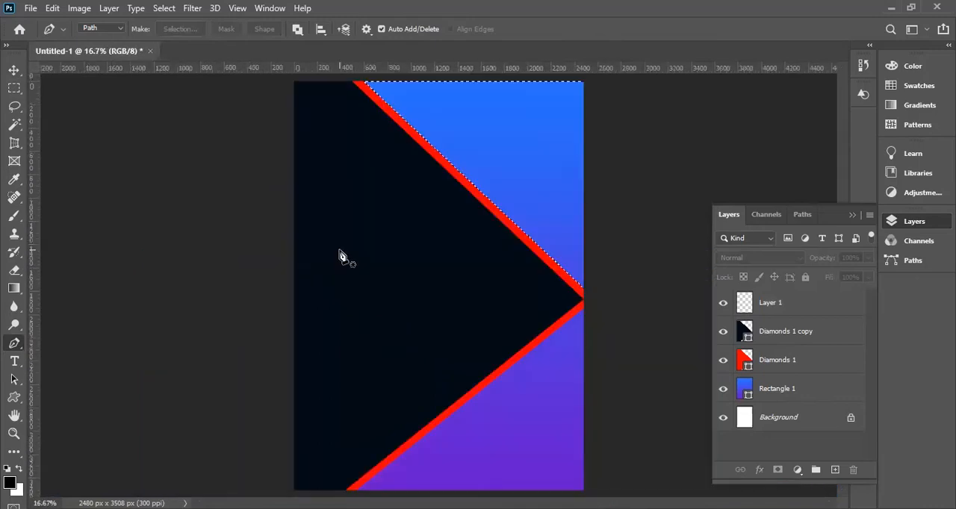
# Fill the triangular selection with the black foreground colour on Layer 1 and deselect it.
pyautogui.click(760, 303)
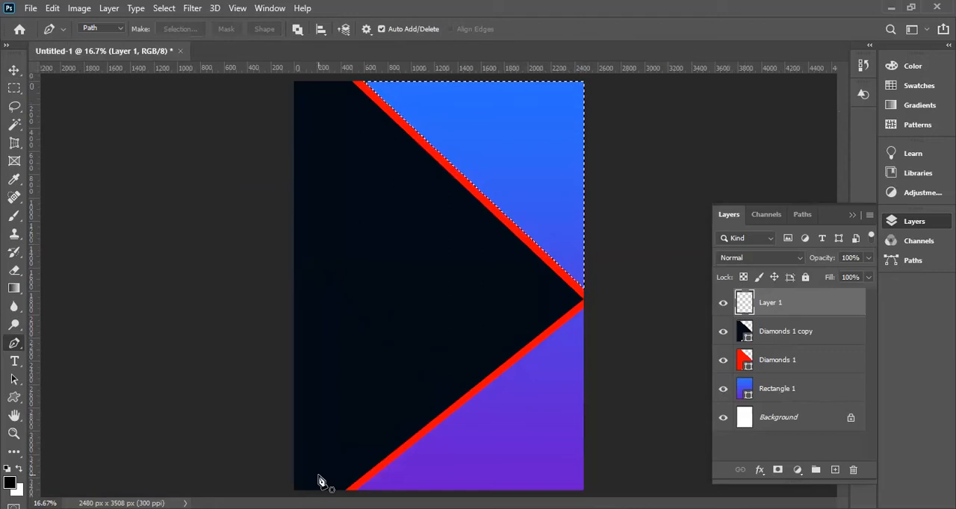
pyautogui.hotkey('alt', 'BackSpace')
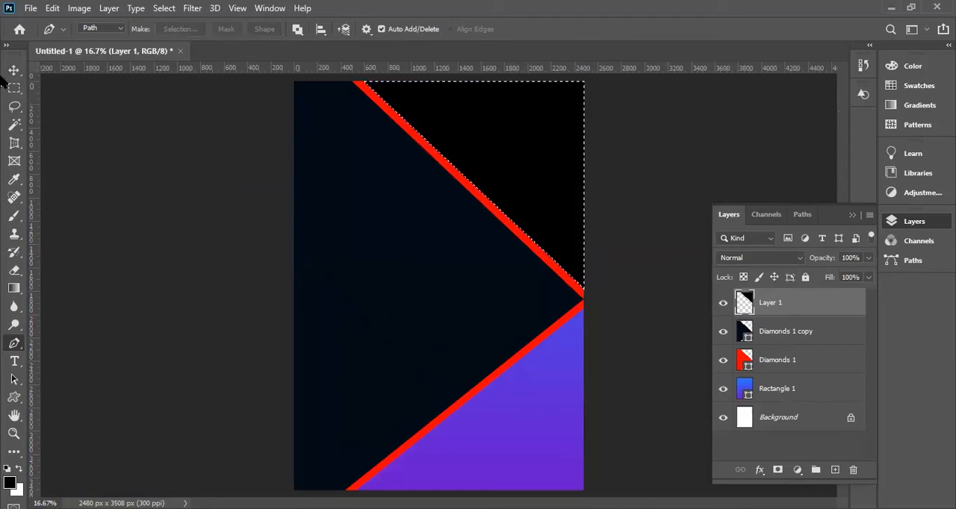
pyautogui.press('v')
pyautogui.hotkey('ctrl', 'd')
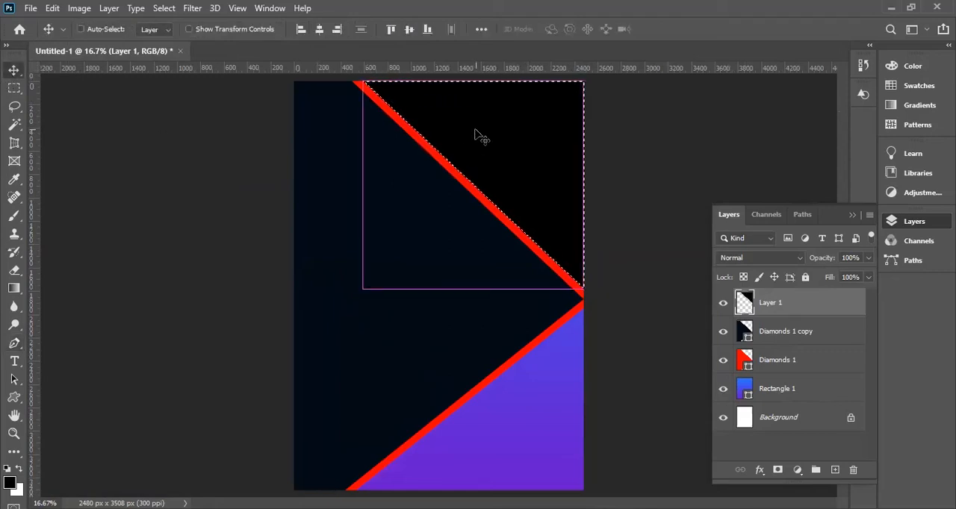
# Try a clipping mask that clips the black triangle's layer to the dark diamond, and undo it.
pyautogui.rightClick(749, 302)
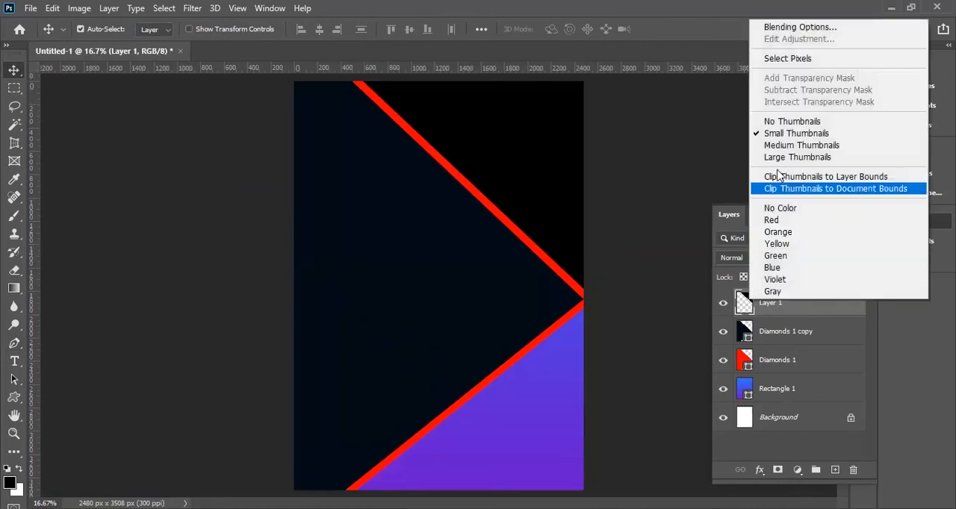
pyautogui.rightClick(788, 316)
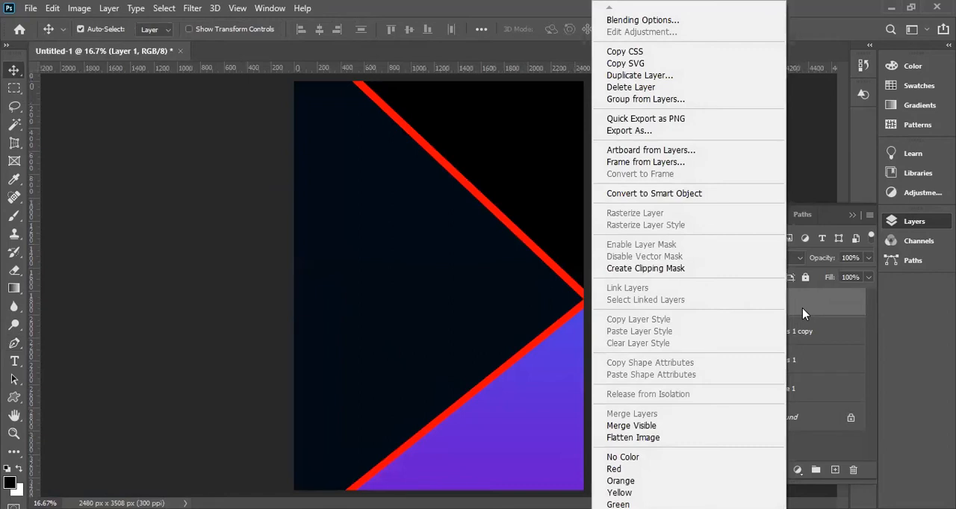
pyautogui.click(664, 269)
pyautogui.press('ctrl')
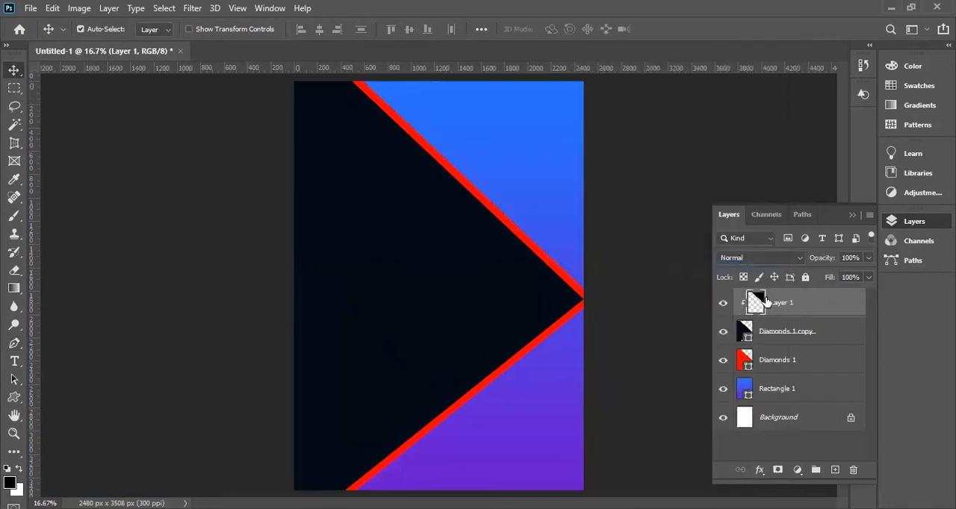
pyautogui.hotkey('ctrl', 'z')
# Convert the black triangle's layer, Layer 1, to a smart object.
pyautogui.rightClick(760, 305)
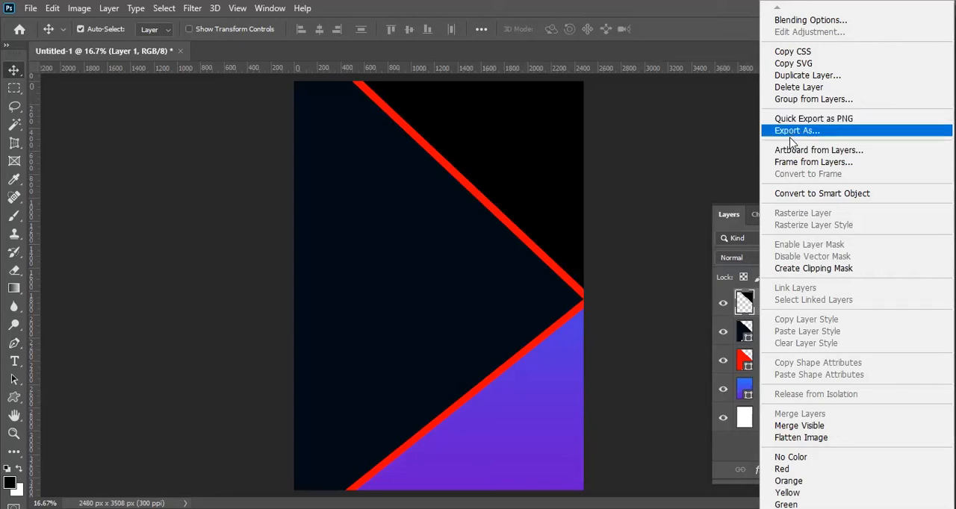
pyautogui.click(791, 195)
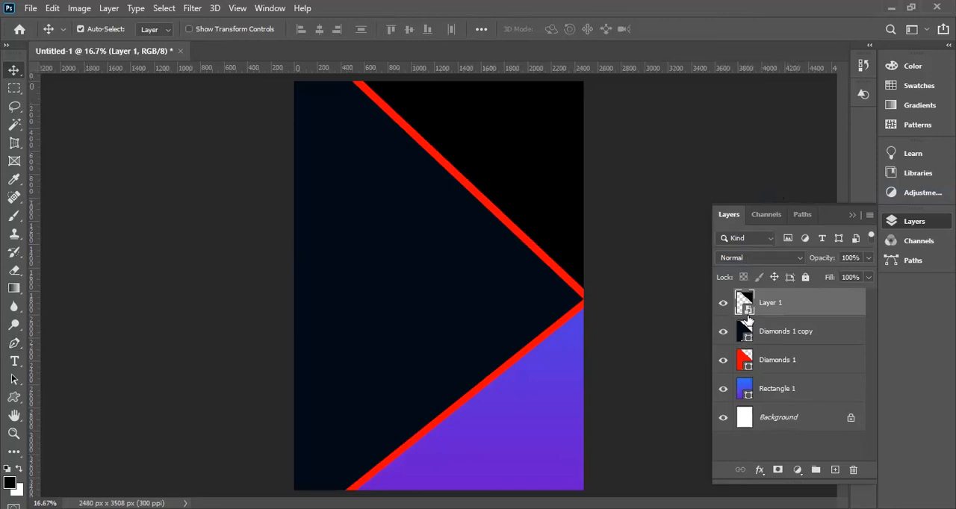
# Undo the smart object conversion of the black triangle's layer and convert Layer 1 to a smart object again.
pyautogui.hotkey('ctrl', 'z')
pyautogui.rightClick(777, 313)
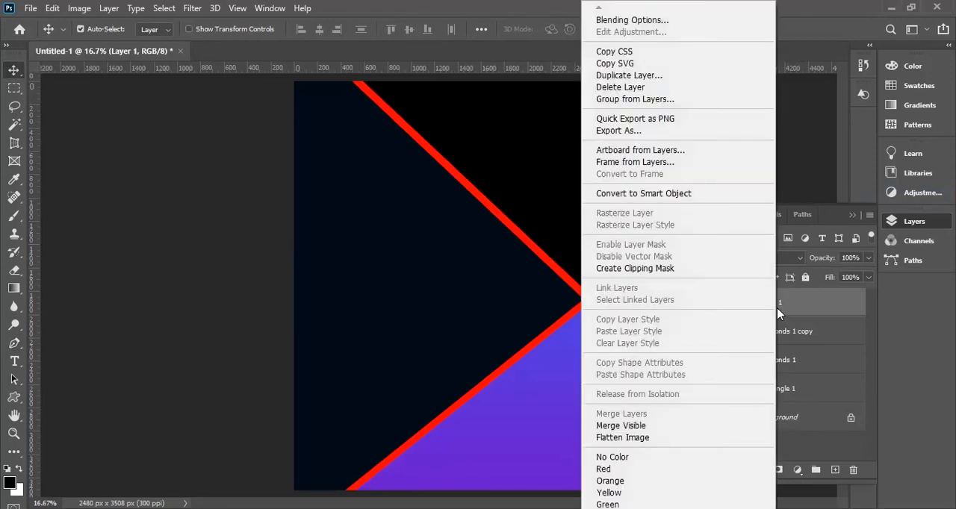
pyautogui.click(675, 194)
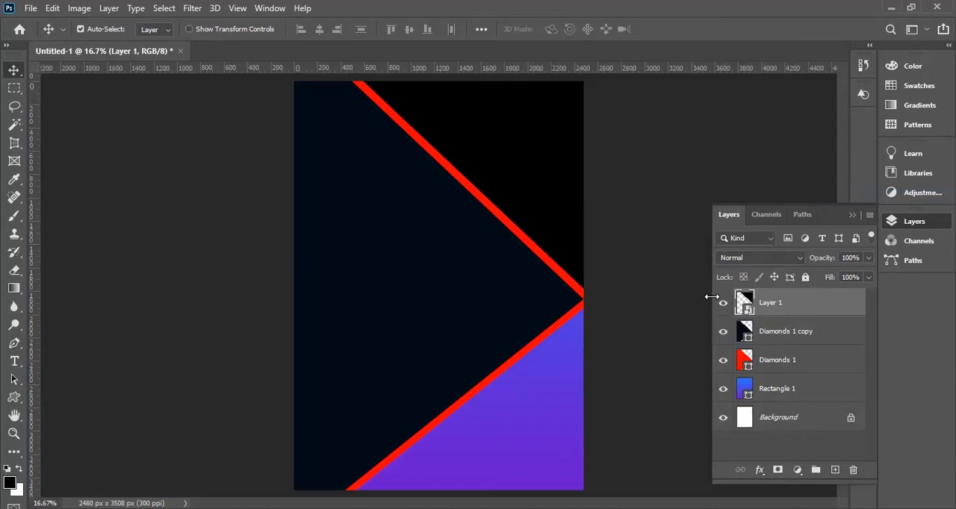
# Open the contents of the Layer 1 smart object for editing in its own document, Layer 1.psb.
pyautogui.doubleClick(747, 312)
pyautogui.click(489, 213)
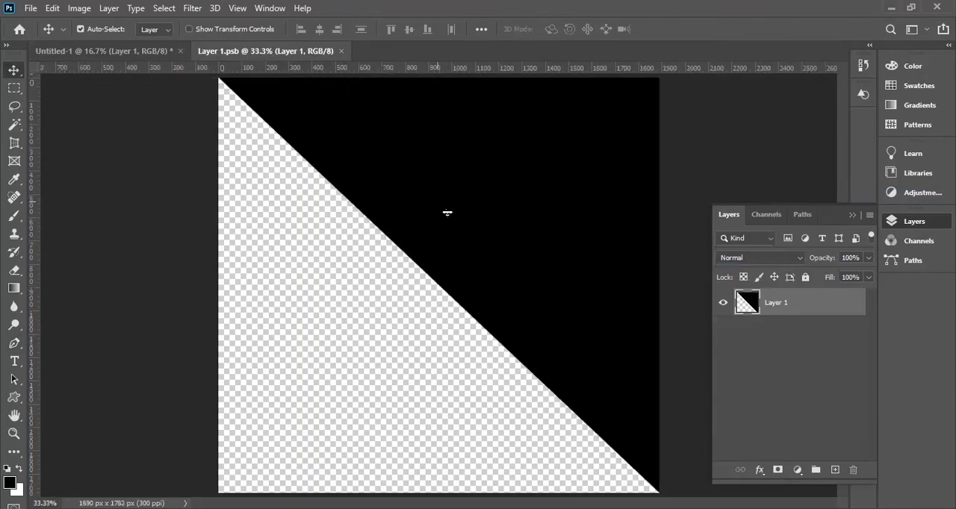
pyautogui.hotkey('ctrl', '-')
pyautogui.hotkey('ctrl', '-')
pyautogui.hotkey('ctrl', '-')
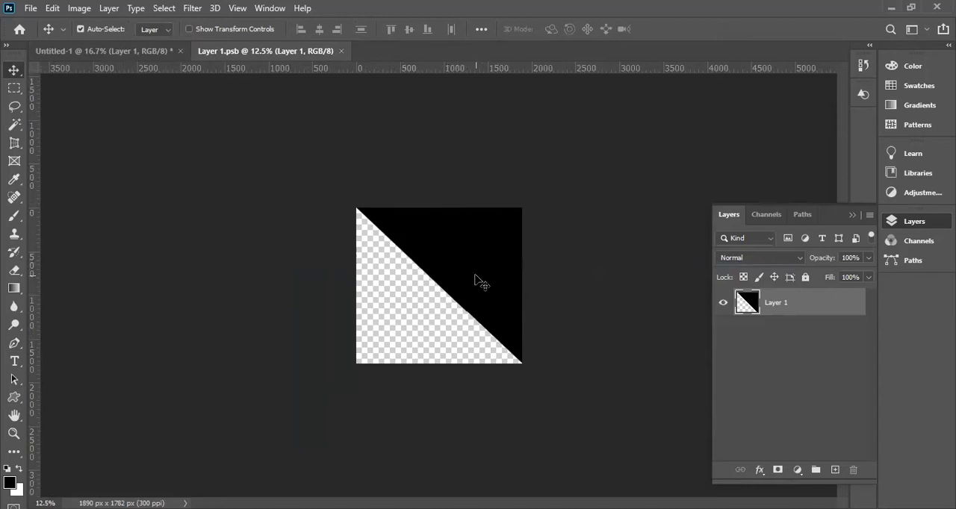
pyautogui.click(100, 51)
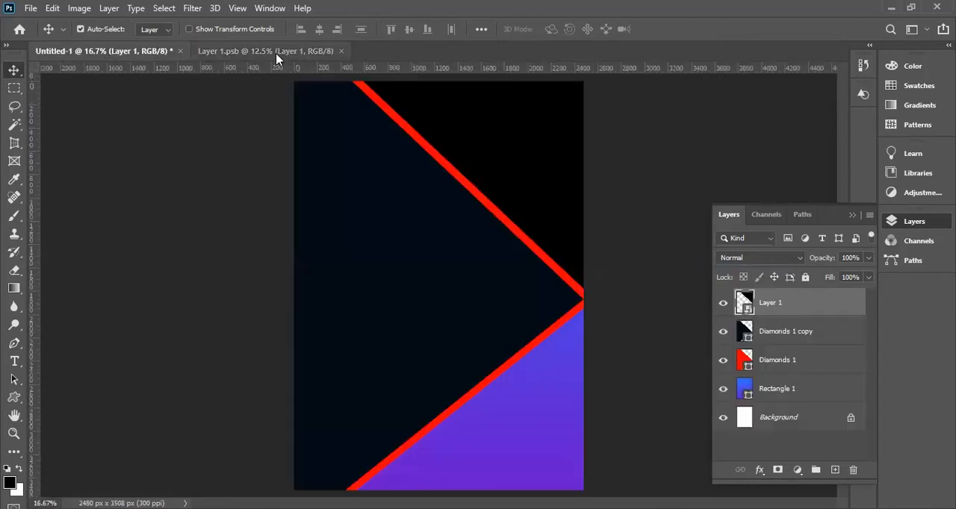
pyautogui.click(276, 53)
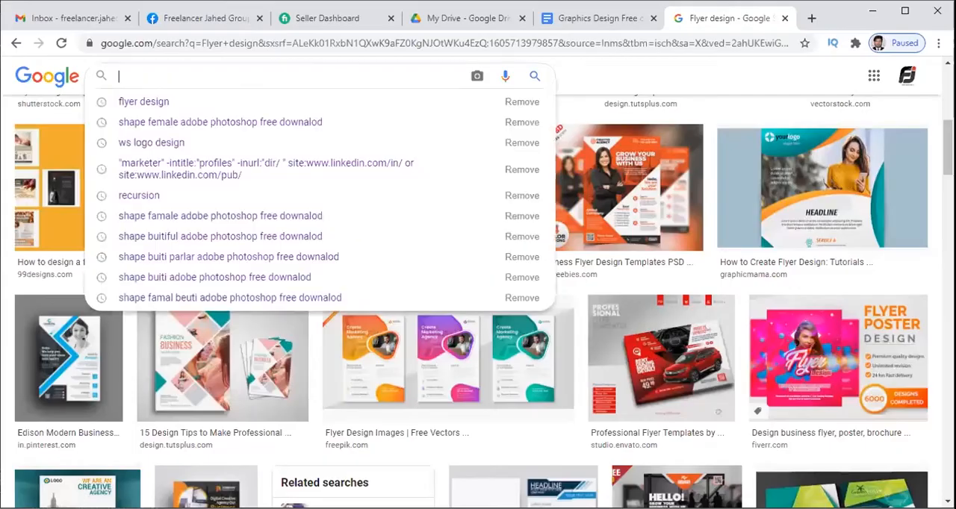
# Switch to Chrome and search Google Images for "employeer icon".
pyautogui.write('empl')
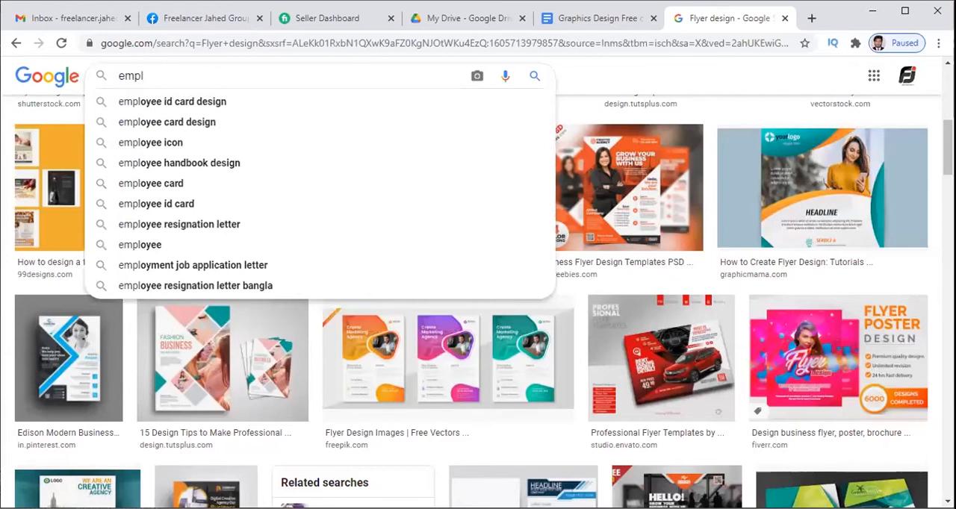
pyautogui.press('Down')
pyautogui.press('BackSpace')
pyautogui.press('BackSpace')
pyautogui.press('BackSpace')
pyautogui.press('BackSpace')
pyautogui.press('BackSpace')
pyautogui.press('BackSpace')
pyautogui.press('BackSpace')
pyautogui.press('BackSpace')
pyautogui.press('BackSpace')
pyautogui.press('BackSpace')
pyautogui.press('BackSpace')
pyautogui.press('BackSpace')
pyautogui.press('BackSpace')
pyautogui.press('BackSpace')
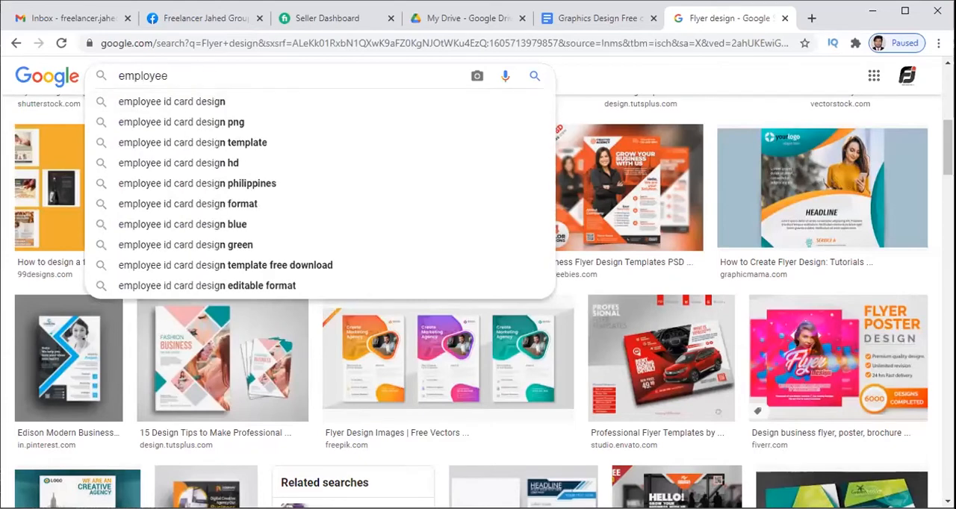
pyautogui.write('r')
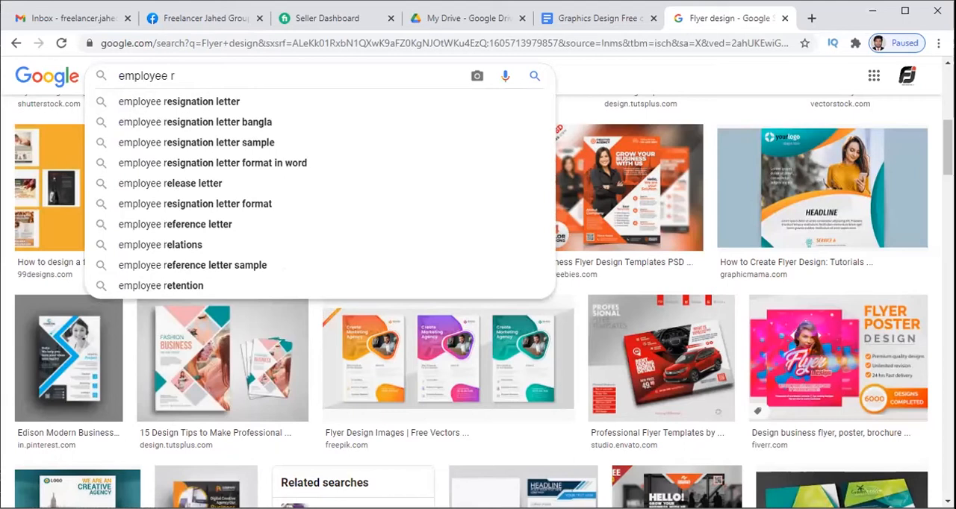
pyautogui.press('BackSpace')
pyautogui.press('BackSpace')
pyautogui.write('r ')
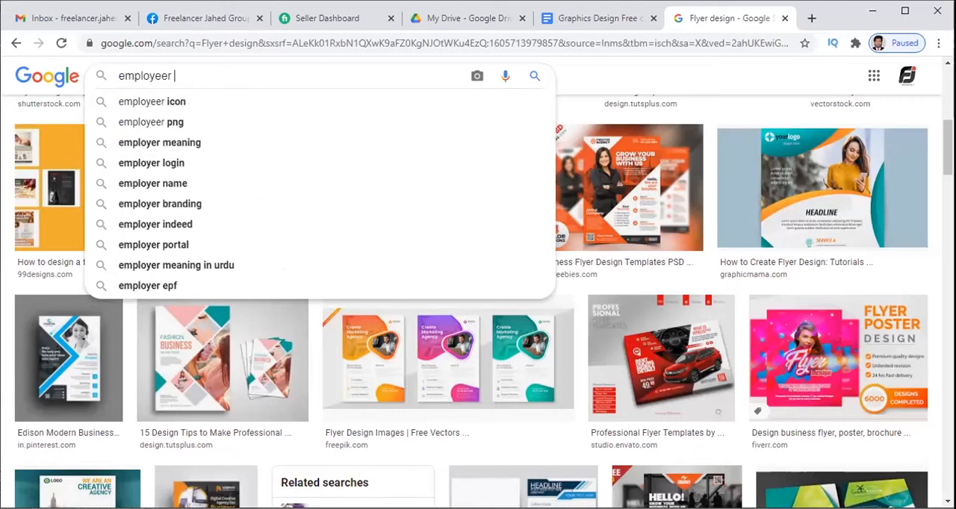
pyautogui.write('icon')
pyautogui.press('Return')
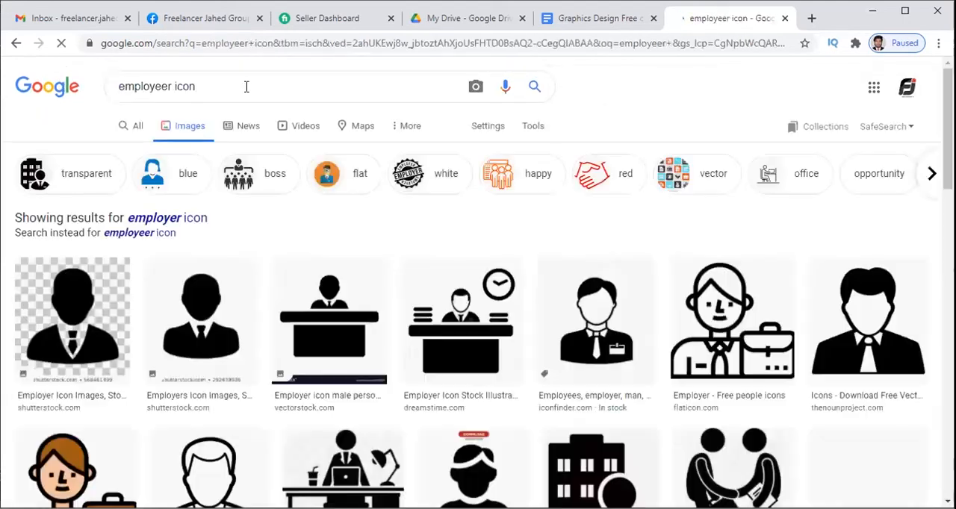
# Shorten the image search to "employeer" and browse the results for a business photo.
pyautogui.moveTo(192, 88); pyautogui.dragTo(173, 88)
pyautogui.press('BackSpace')
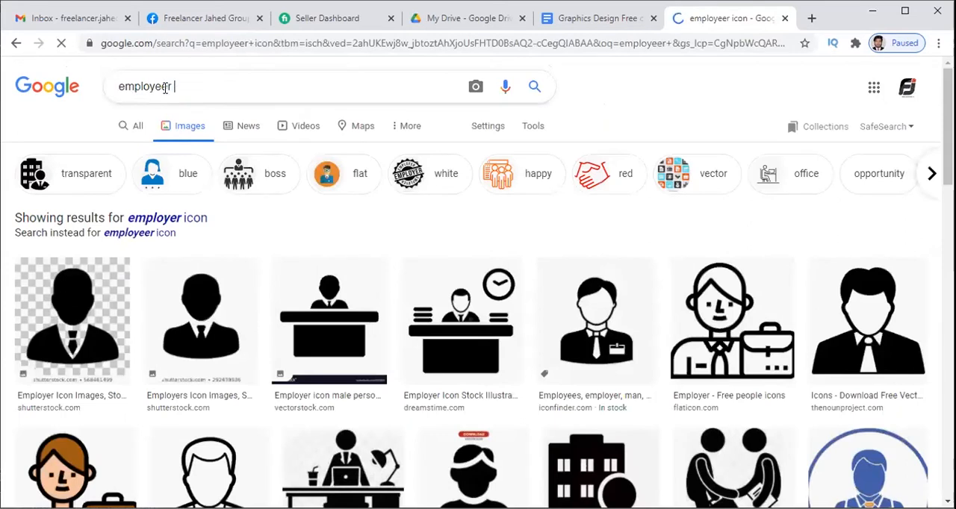
pyautogui.press('Return')
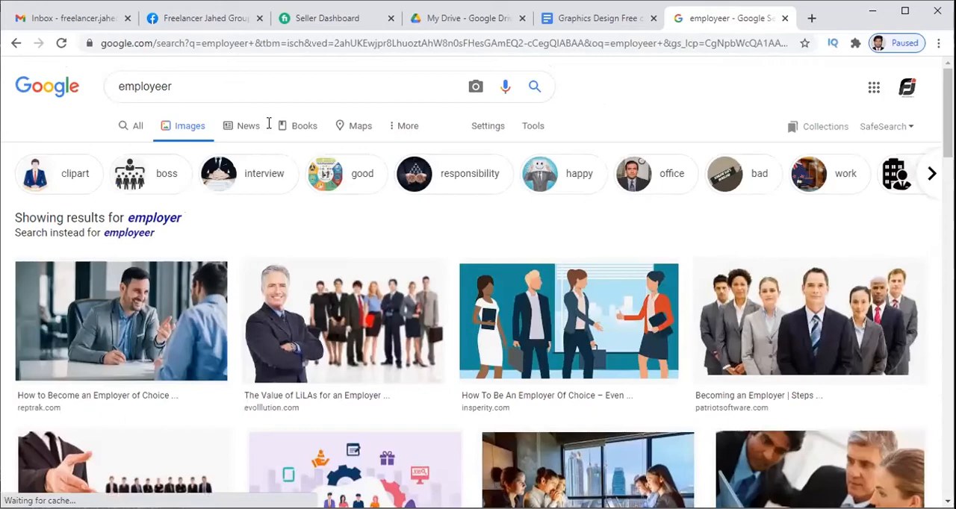
pyautogui.scroll(-1, 409, 331)
pyautogui.scroll(-5, 409, 331)
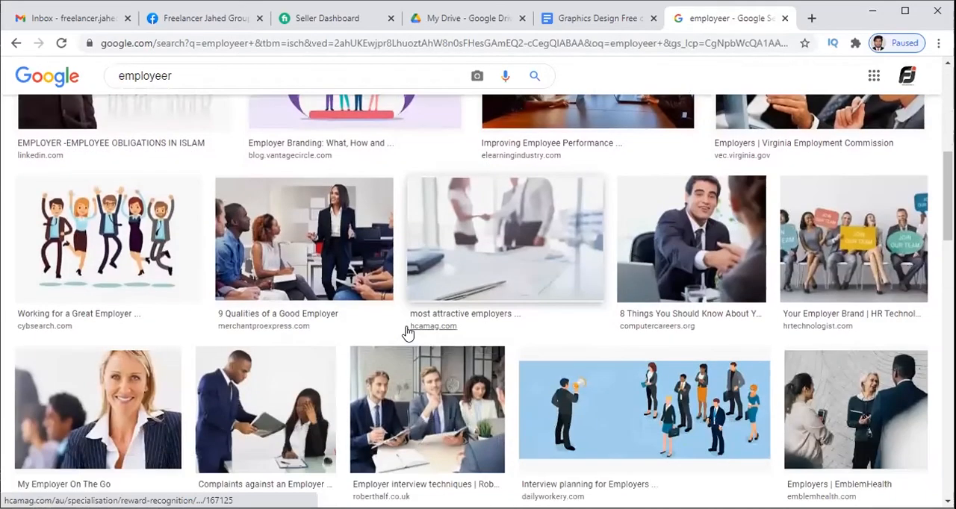
pyautogui.scroll(-4, 408, 333)
pyautogui.scroll(-5, 408, 333)
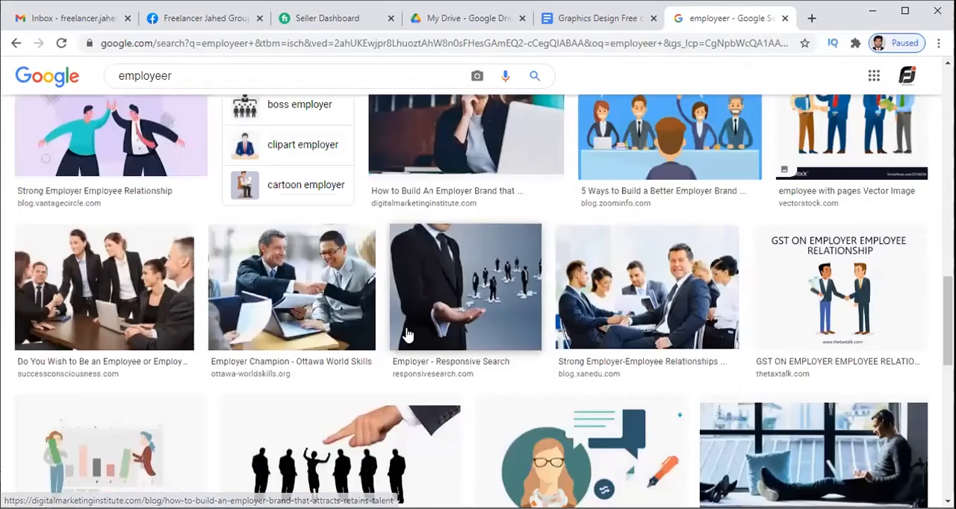
pyautogui.scroll(-4, 406, 335)
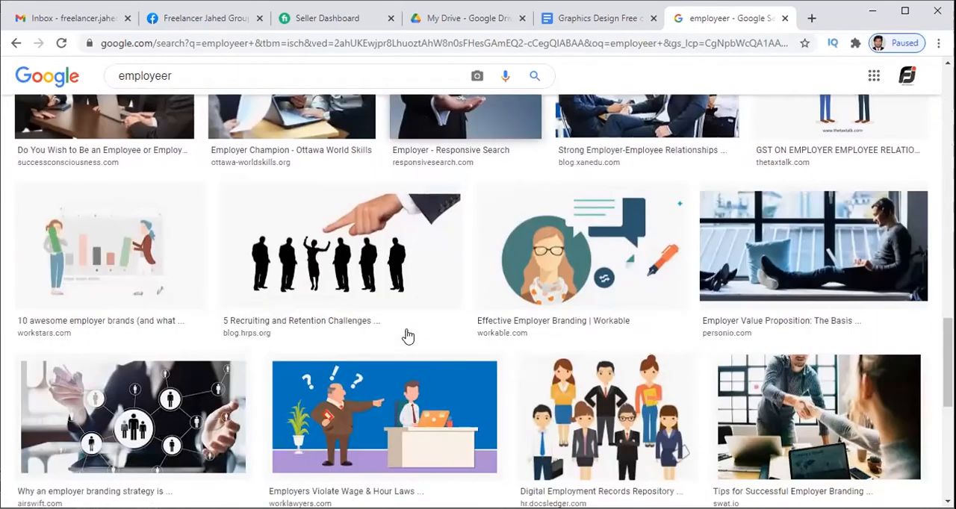
pyautogui.scroll(-3, 407, 334)
pyautogui.scroll(2, 406, 334)
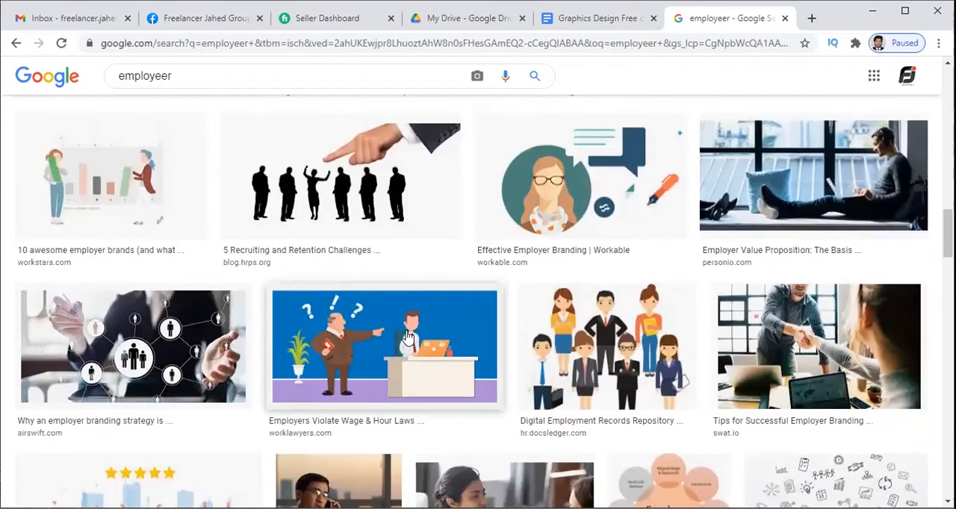
# Preview the swat.io handshake photo, "Tips for Successful Employer Branding", and open its source page in a new tab.
pyautogui.click(840, 340)
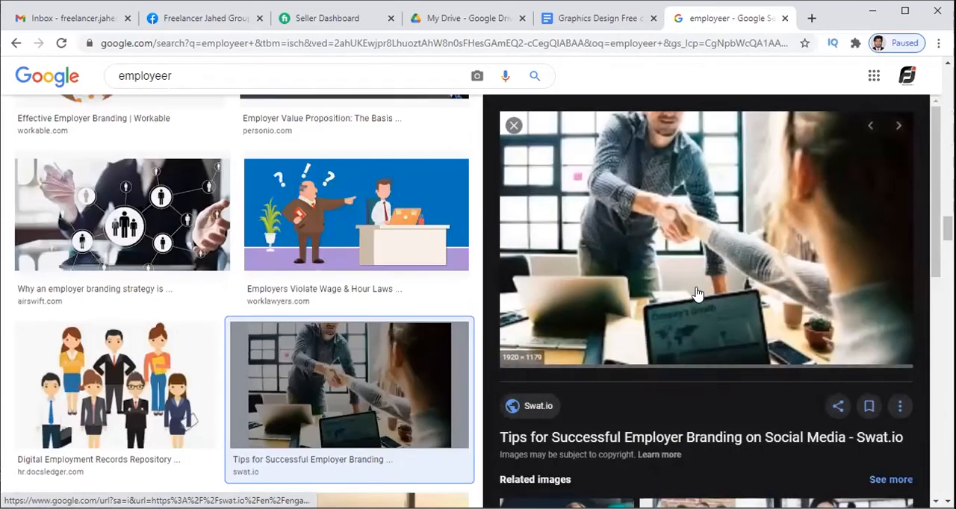
pyautogui.scroll(-4, 696, 293)
pyautogui.scroll(4, 695, 294)
pyautogui.scroll(-3, 696, 293)
pyautogui.scroll(-2, 695, 294)
pyautogui.scroll(4, 695, 294)
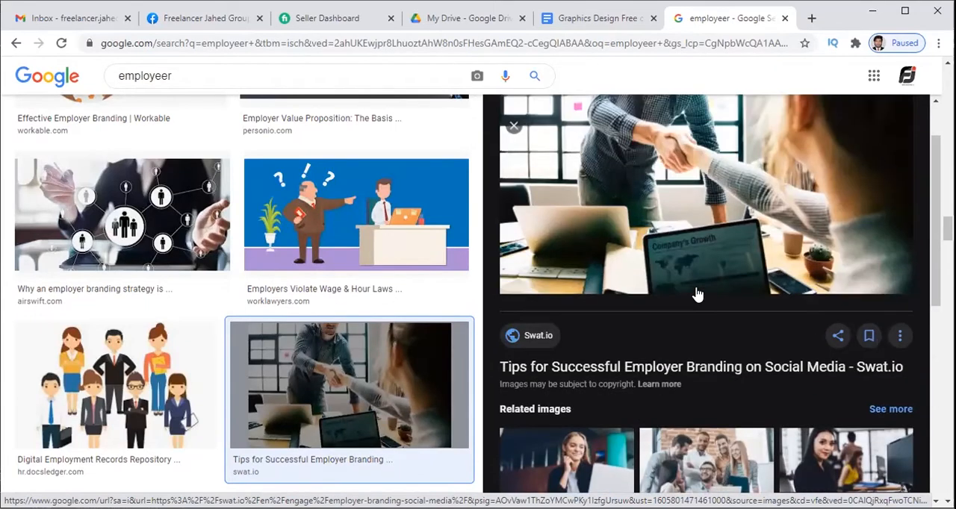
pyautogui.scroll(1, 696, 293)
pyautogui.rightClick(660, 247)
pyautogui.click(669, 252)
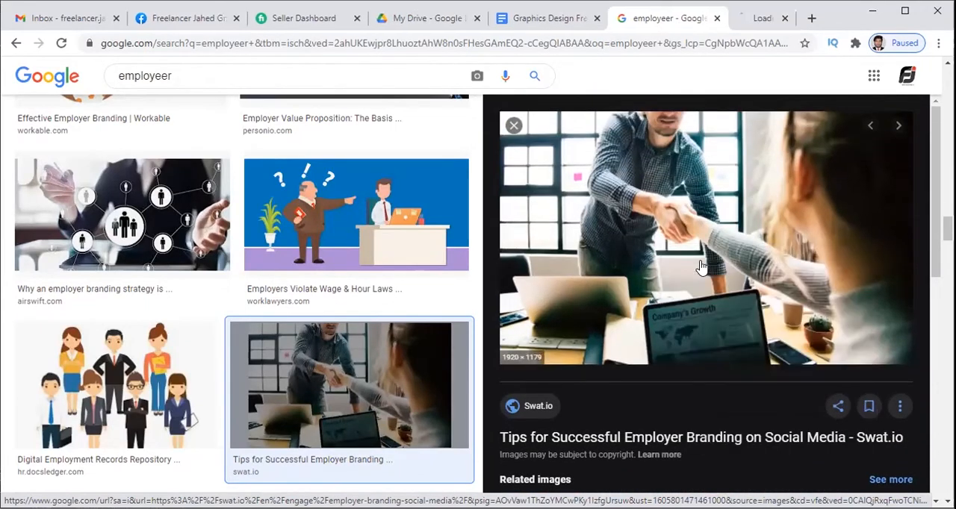
pyautogui.click(731, 26)
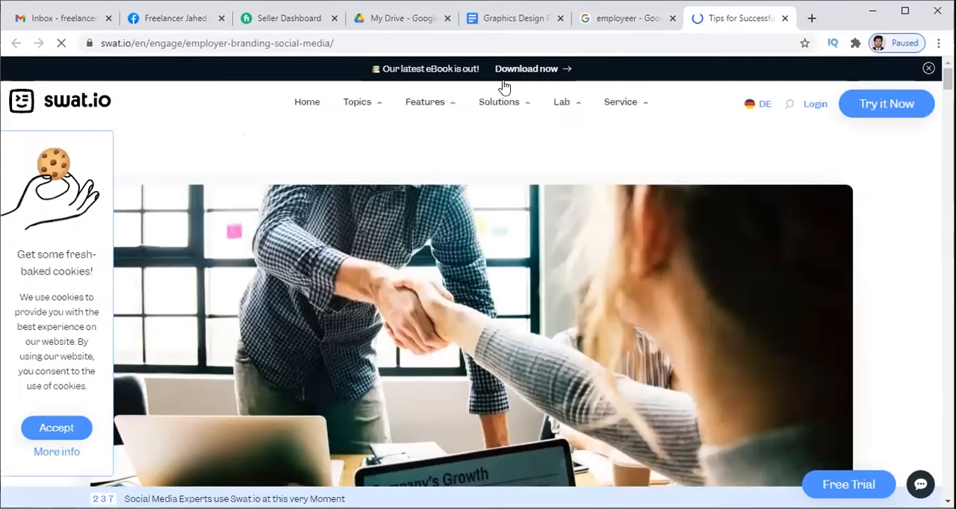
# Save the page's handshake photo to the Downloads folder as the JPEG image employer-branding-social-media-1080x452.
pyautogui.rightClick(506, 322)
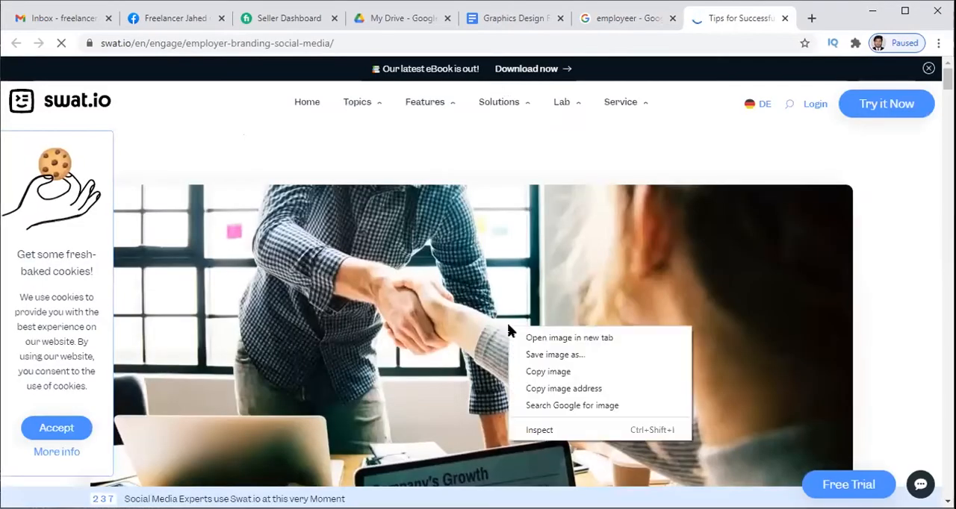
pyautogui.click(568, 352)
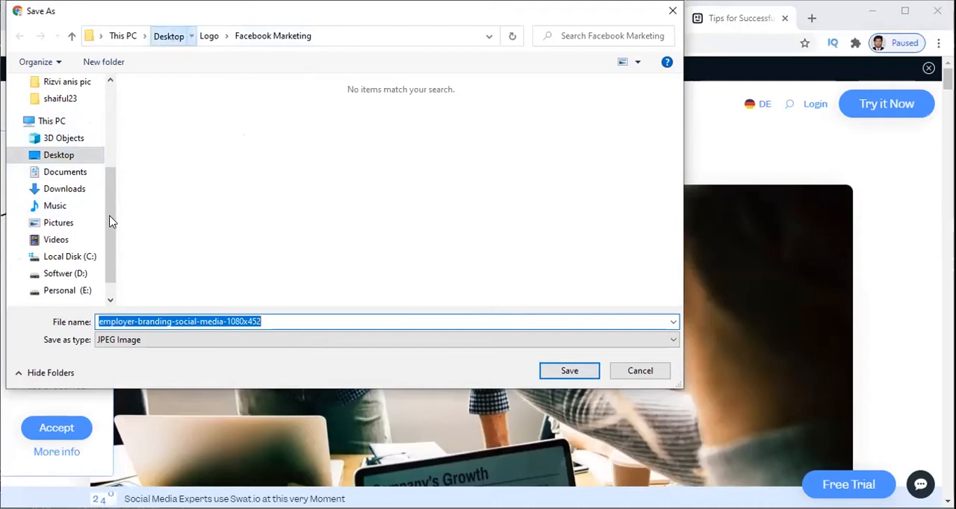
pyautogui.scroll(5, 110, 221)
pyautogui.click(64, 109)
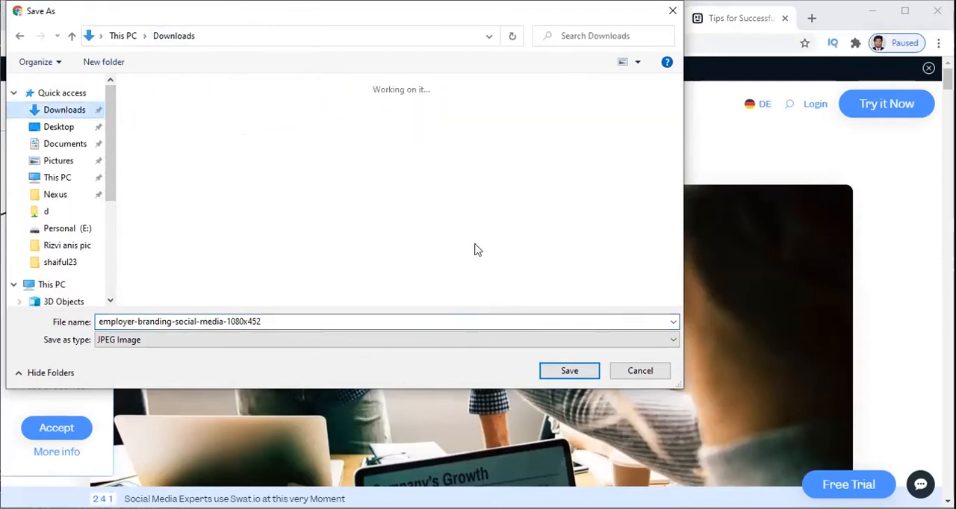
pyautogui.click(571, 371)
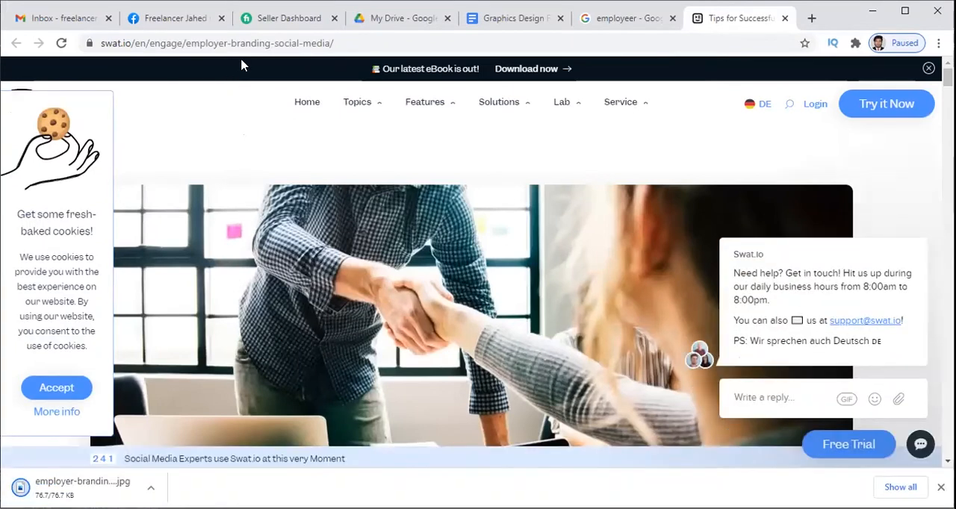
pyautogui.click(263, 29)
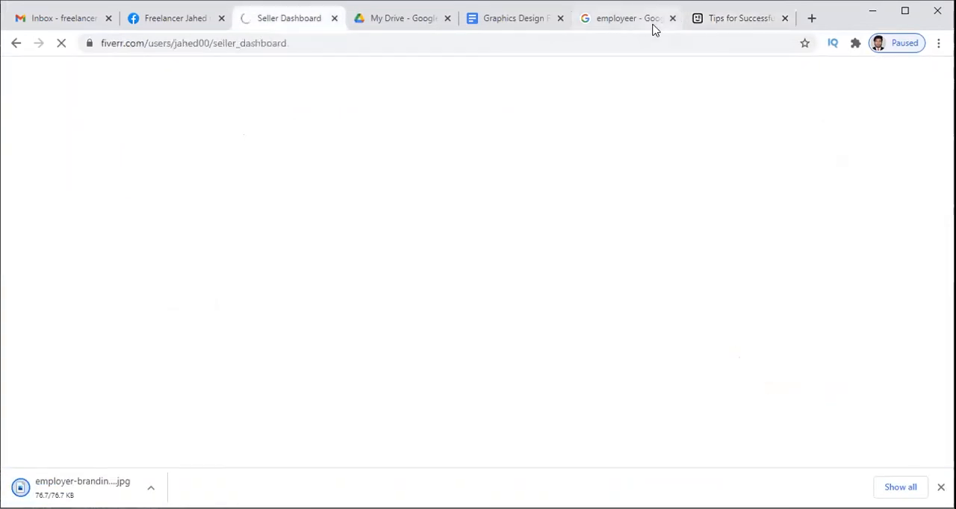
pyautogui.click(695, 24)
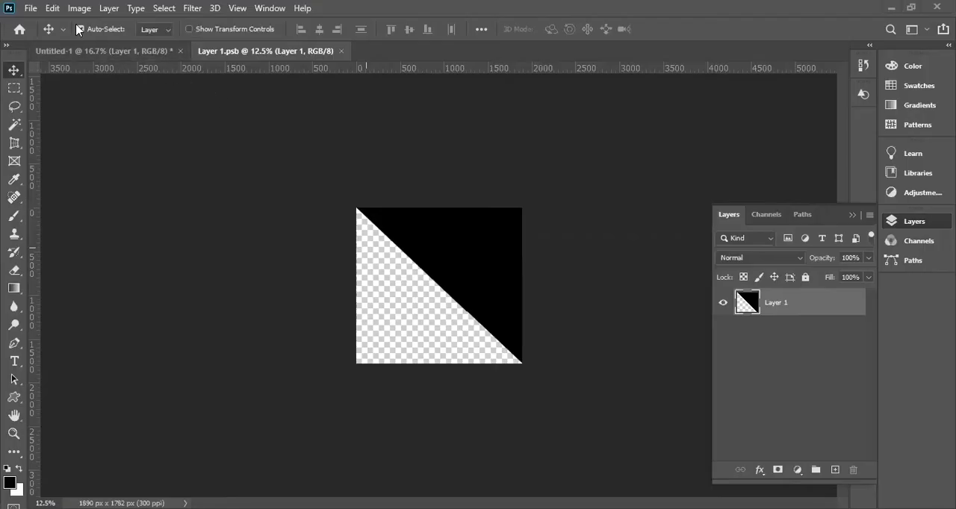
# Switch back to Photoshop and try to open employer-branding-social-media-1080x452 from the Downloads folder.
pyautogui.click(32, 11)
pyautogui.click(74, 69)
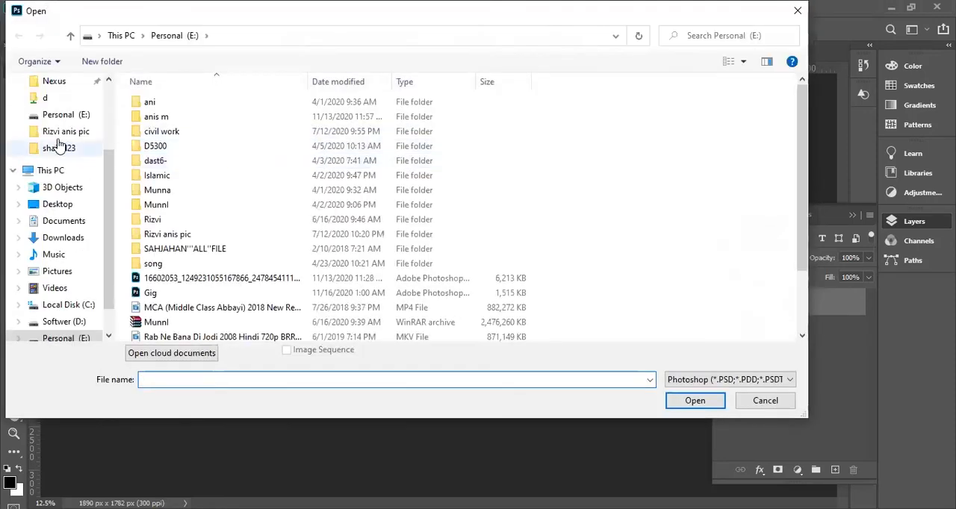
pyautogui.click(65, 241)
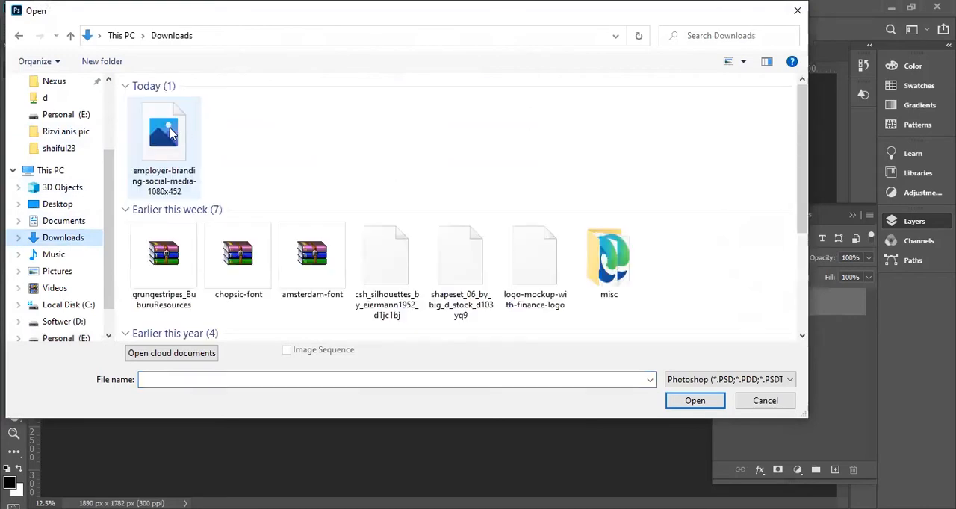
pyautogui.doubleClick(170, 153)
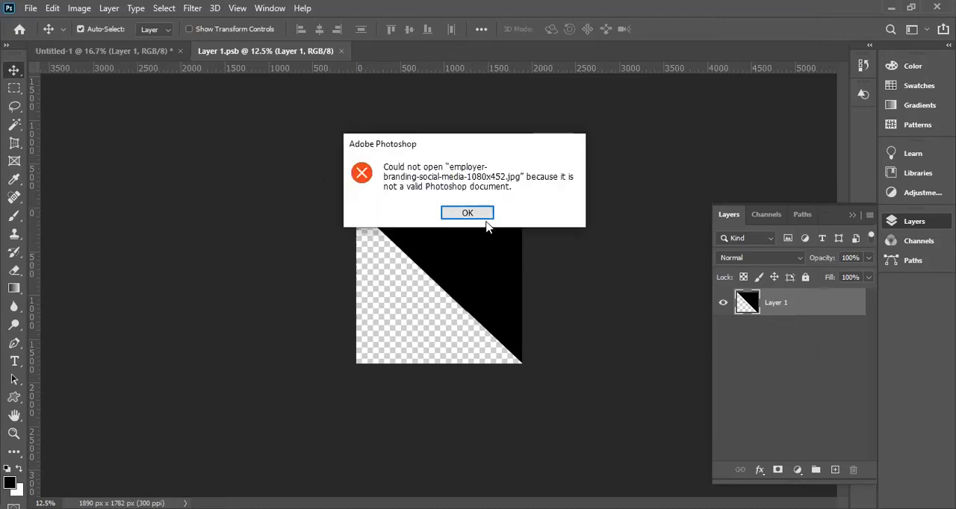
pyautogui.click(466, 213)
# Load the black triangle on Layer 1 of the Layer 1.psb document as a selection.
pyautogui.click(120, 54)
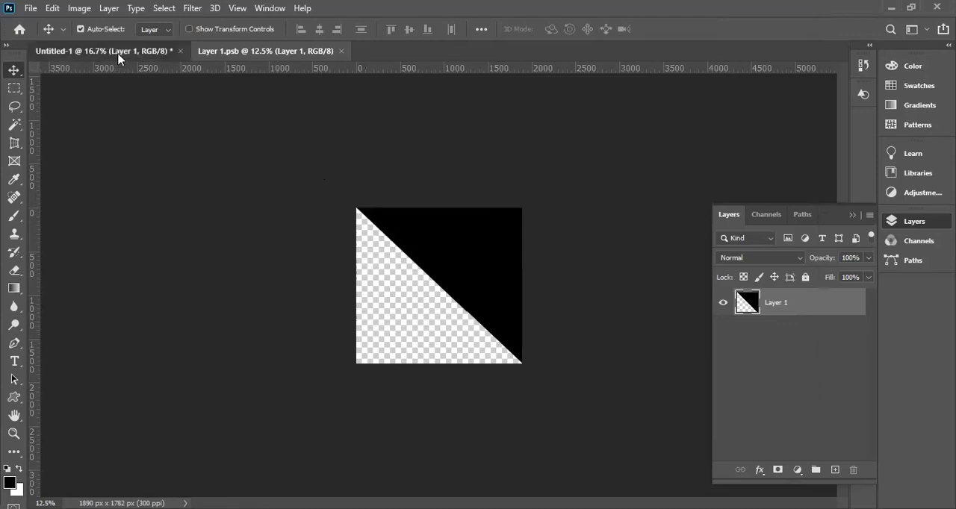
pyautogui.click(260, 52)
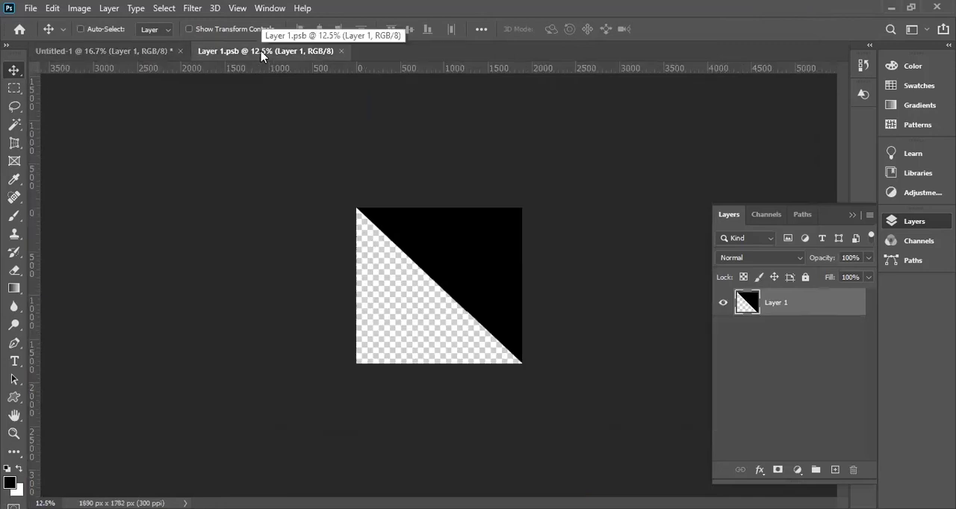
pyautogui.hotkey('ctrl', '-')
pyautogui.hotkey('ctrl', '-')
pyautogui.hotkey('ctrl', '-')
pyautogui.keyDown('ctrl'); pyautogui.click(509, 240); pyautogui.keyUp('ctrl')
pyautogui.keyDown('ctrl'); pyautogui.click(508, 240); pyautogui.keyUp('ctrl')
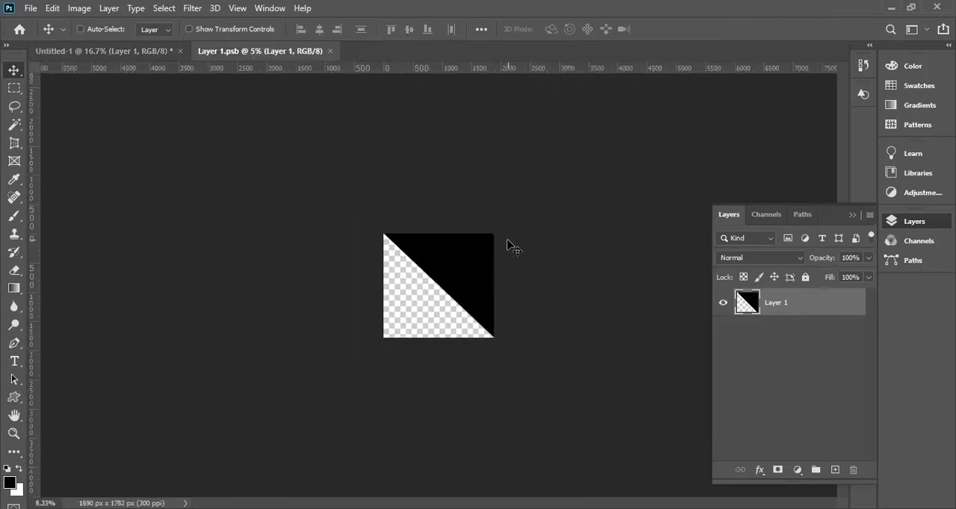
pyautogui.keyDown('ctrl'); pyautogui.click(451, 243); pyautogui.keyUp('ctrl')
pyautogui.hotkey('ctrl', '+')
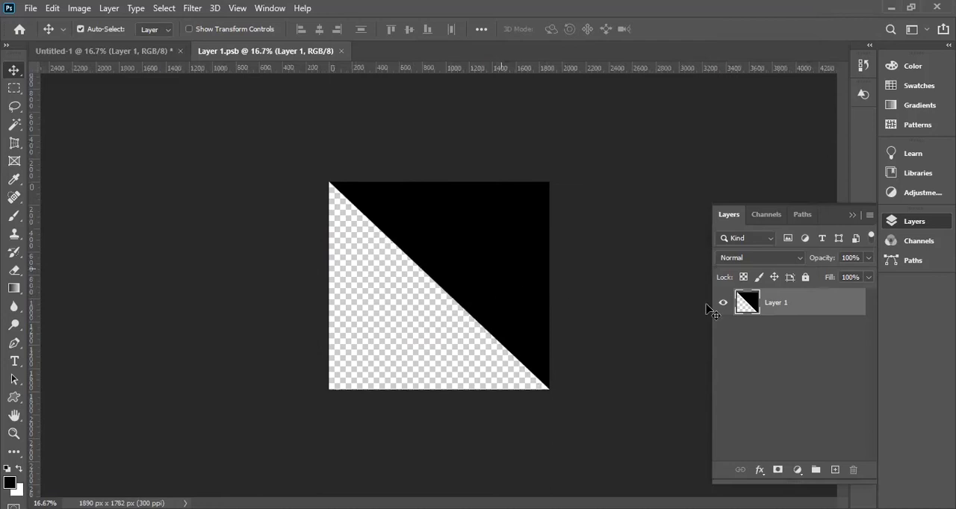
pyautogui.keyDown('ctrl'); pyautogui.click(746, 302); pyautogui.keyUp('ctrl')
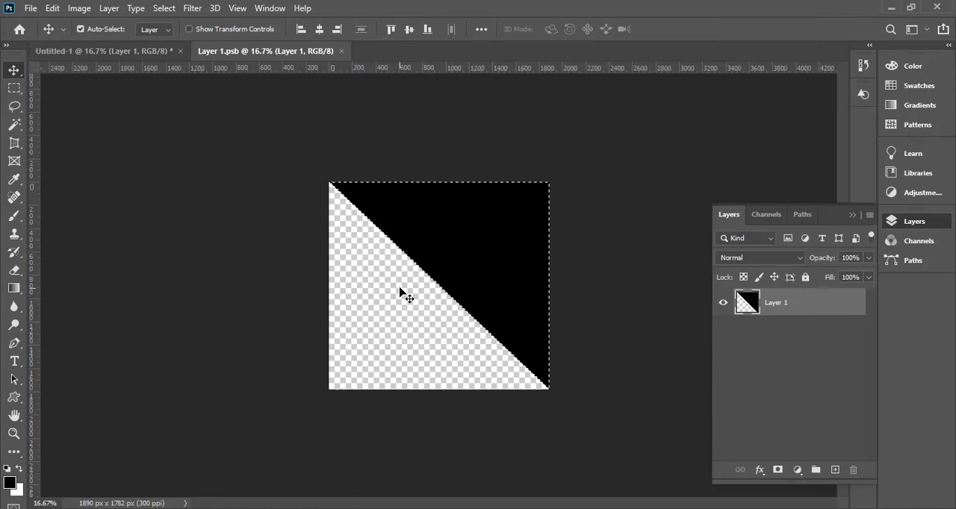
# Clear the triangle selection and open employer-branding-social-media-1080x452 from the Downloads folder.
pyautogui.hotkey('ctrl', 'd')
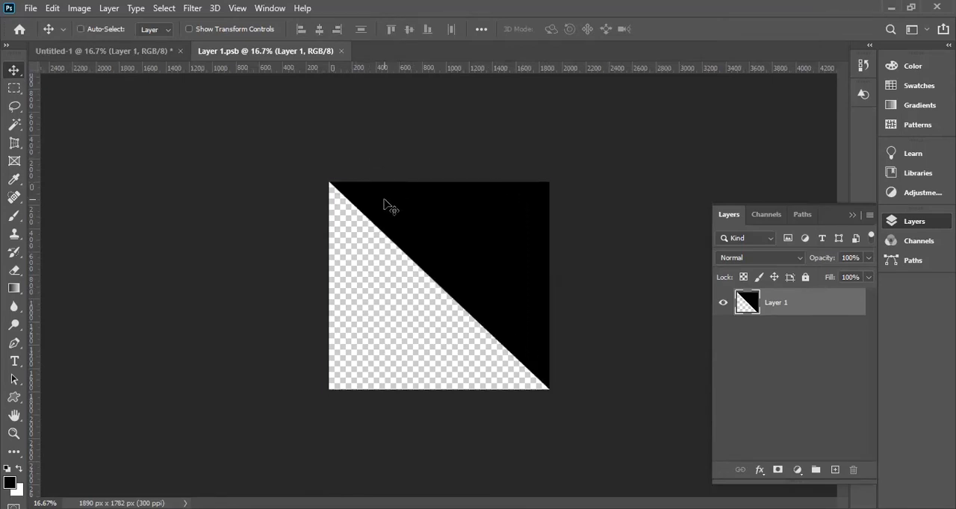
pyautogui.hotkey('ctrl', 'o')
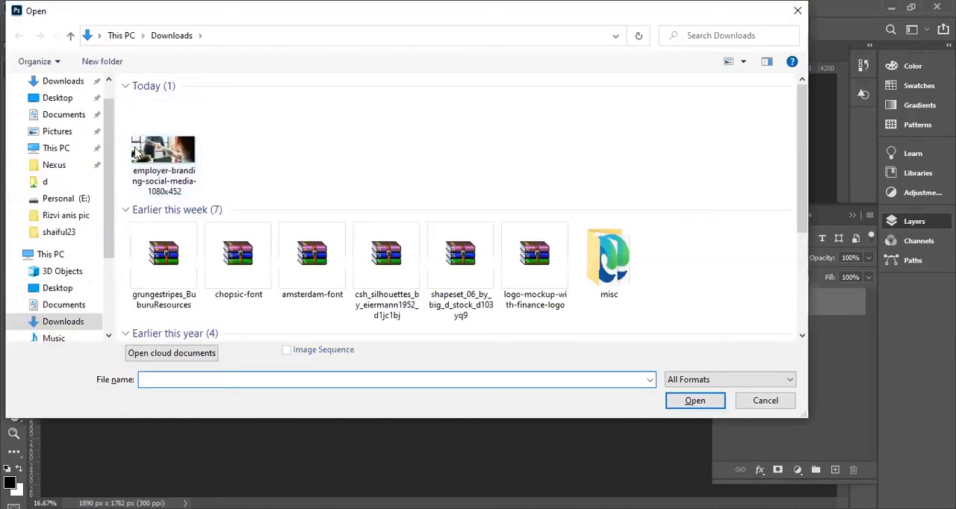
pyautogui.click(171, 159)
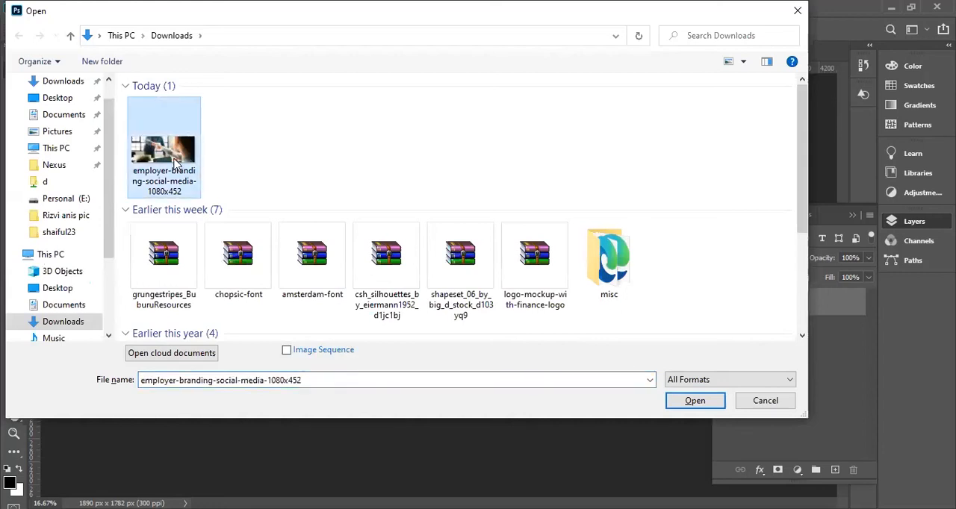
pyautogui.doubleClick(176, 163)
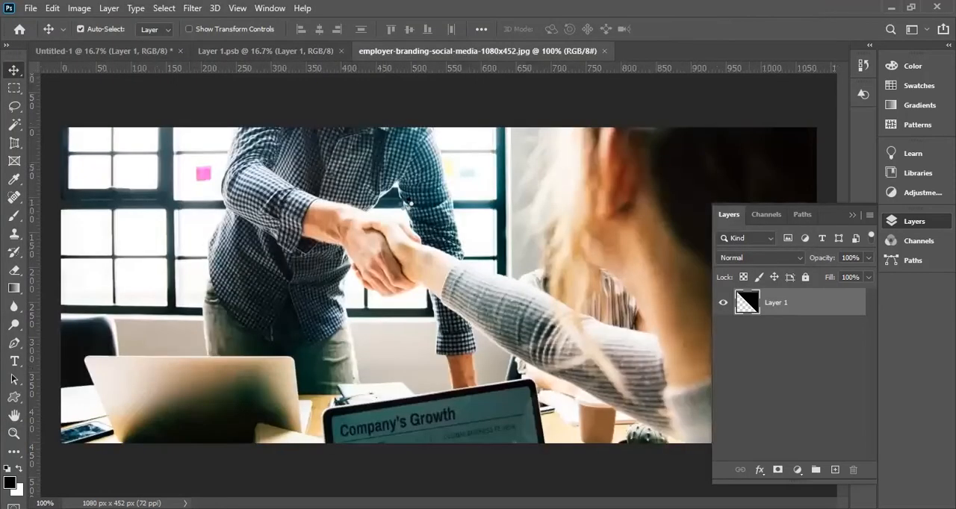
# Try pasting the handshake photo into Layer 1.psb and enlarging it over the black triangle.
pyautogui.click(267, 52)
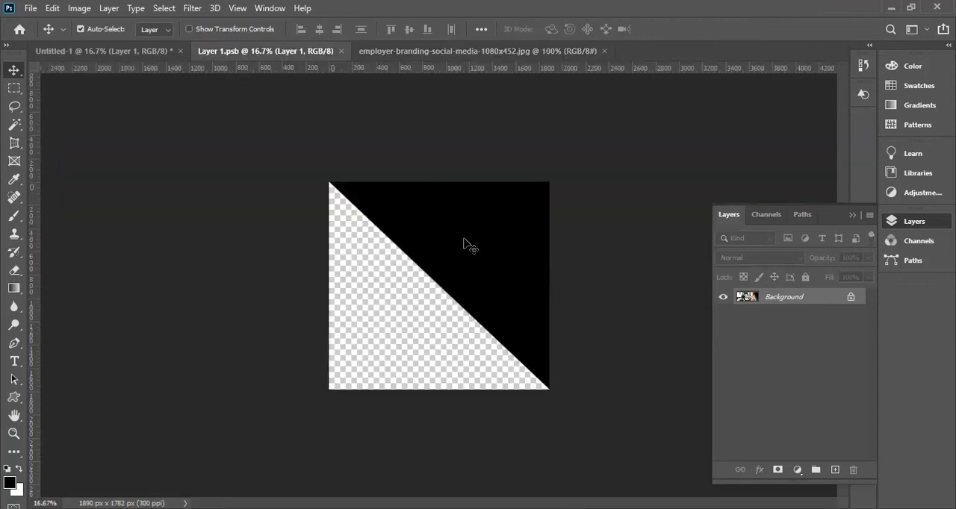
pyautogui.hotkey('ctrl', 'v')
pyautogui.moveTo(465, 295); pyautogui.dragTo(392, 212)
pyautogui.hotkey('ctrl', 't')
pyautogui.moveTo(438, 233); pyautogui.dragTo(683, 431)
pyautogui.moveTo(551, 262); pyautogui.dragTo(358, 261)
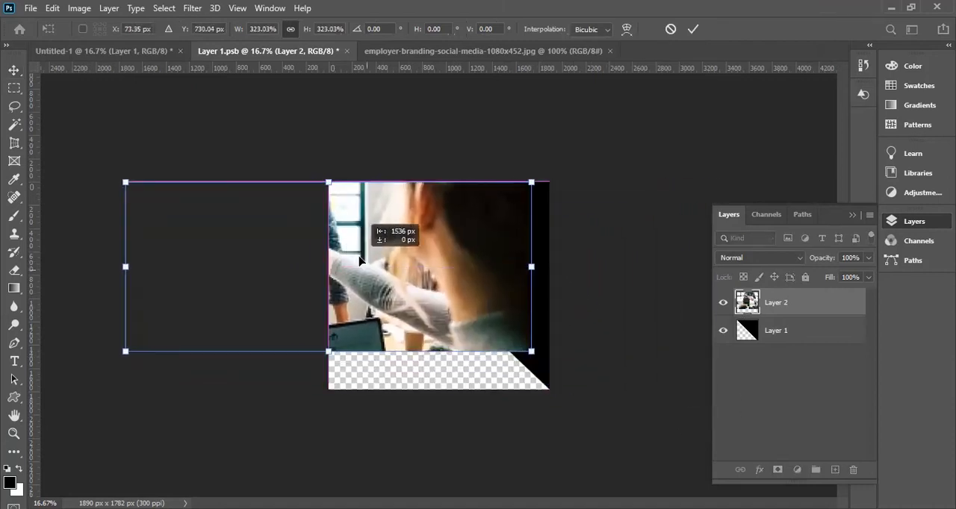
pyautogui.moveTo(531, 350); pyautogui.dragTo(642, 439)
pyautogui.moveTo(489, 331); pyautogui.dragTo(575, 331)
pyautogui.press('Return')
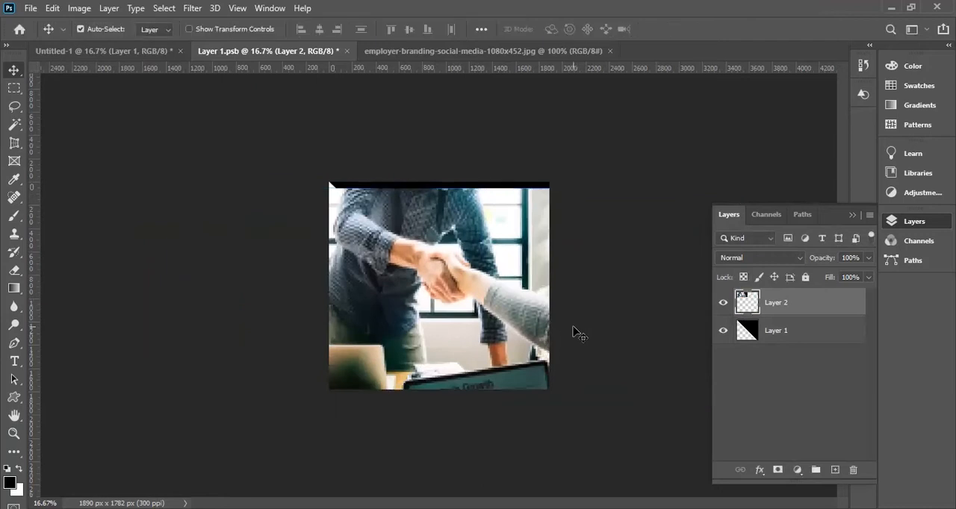
# Undo the photo's scaling, move and paste in Layer 1.psb.
pyautogui.hotkey('ctrl', 'z')
pyautogui.moveTo(396, 207); pyautogui.dragTo(412, 294)
pyautogui.hotkey('ctrl', 'z')
pyautogui.hotkey('ctrl', 'z')
pyautogui.hotkey('ctrl', 'z')
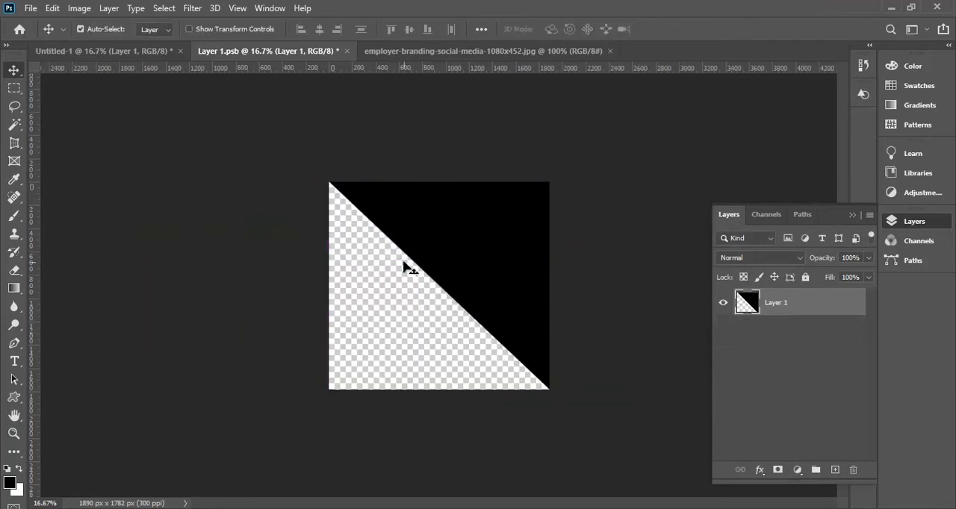
# Bring the selected handshake photo from the JPEG document into Layer 1.psb as a new layer and hide the rulers.
pyautogui.click(489, 52)
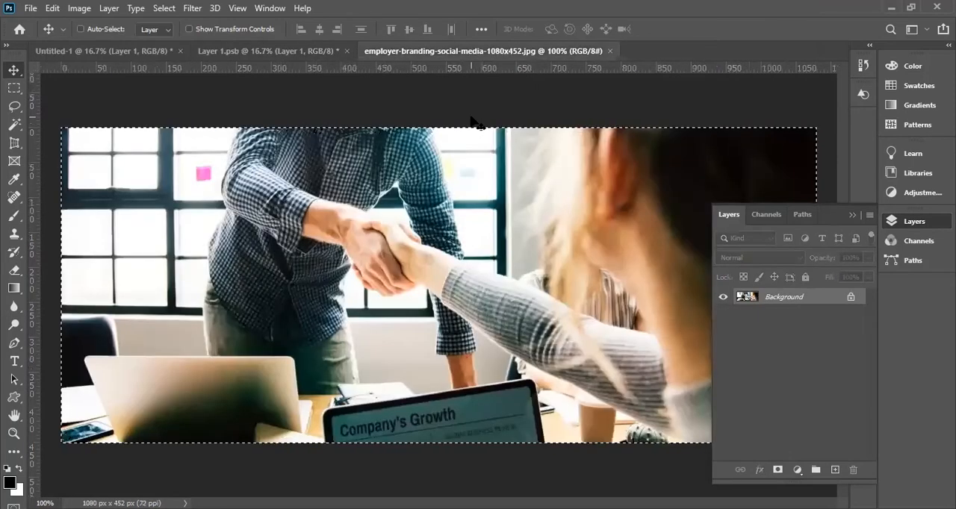
pyautogui.moveTo(472, 122); pyautogui.dragTo(448, 268)
pyautogui.hotkey('ctrl', 'r')
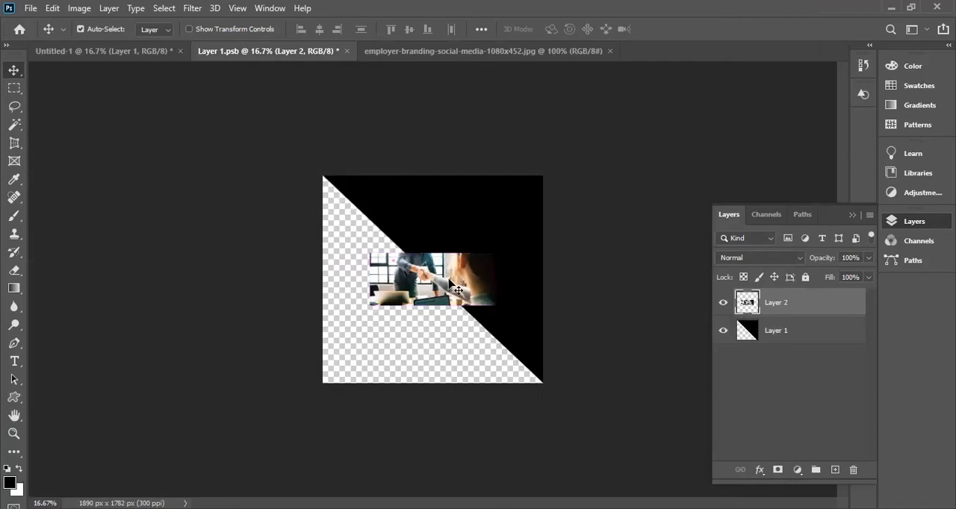
# Scale the handshake photo on Layer 2 proportionally to about 429% and position it to cover the whole canvas.
pyautogui.hotkey('ctrl', 't')
pyautogui.moveTo(457, 290); pyautogui.dragTo(661, 428)
pyautogui.moveTo(490, 226); pyautogui.dragTo(484, 277)
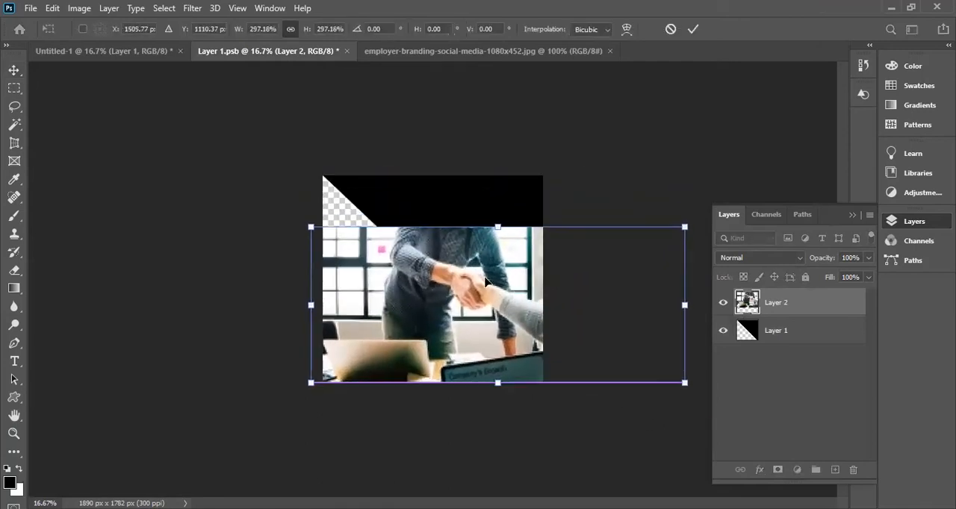
pyautogui.moveTo(311, 227); pyautogui.dragTo(241, 198)
pyautogui.moveTo(505, 377); pyautogui.dragTo(509, 353)
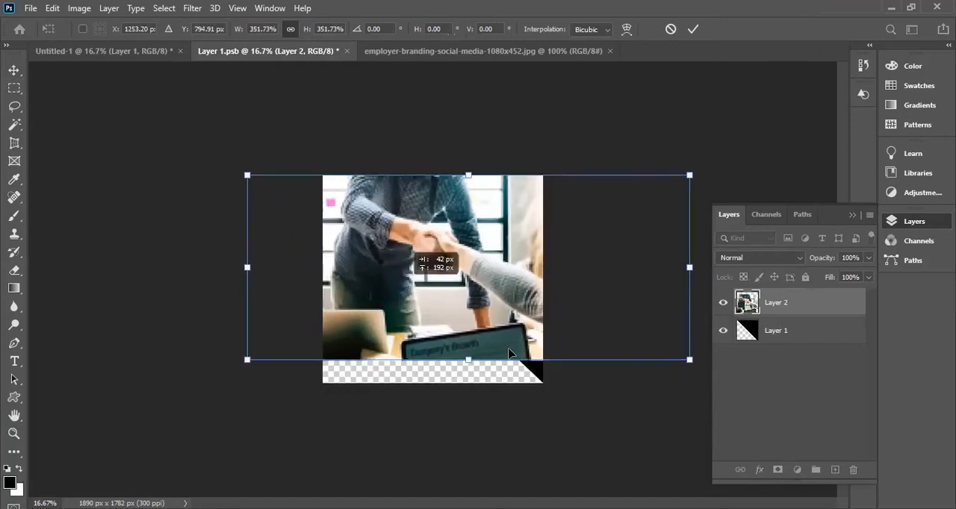
pyautogui.moveTo(689, 359); pyautogui.dragTo(786, 401)
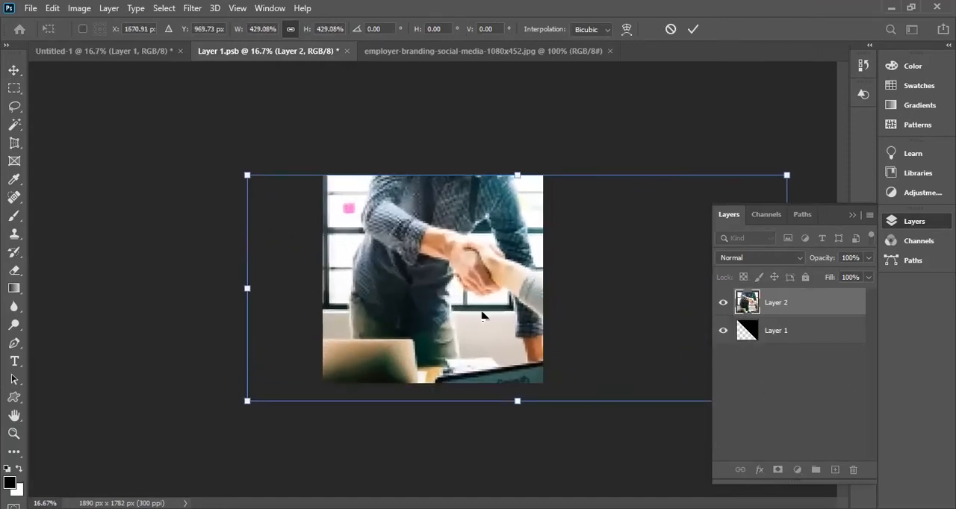
pyautogui.press('Return')
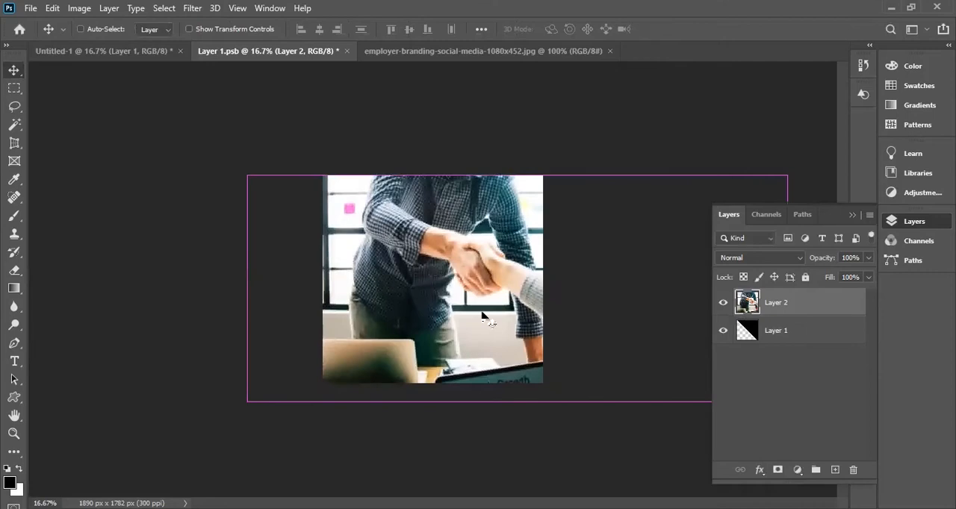
# Save Layer 1.psb and check the photo's placement in the Untitled-1 flyer.
pyautogui.hotkey('ctrl', 's')
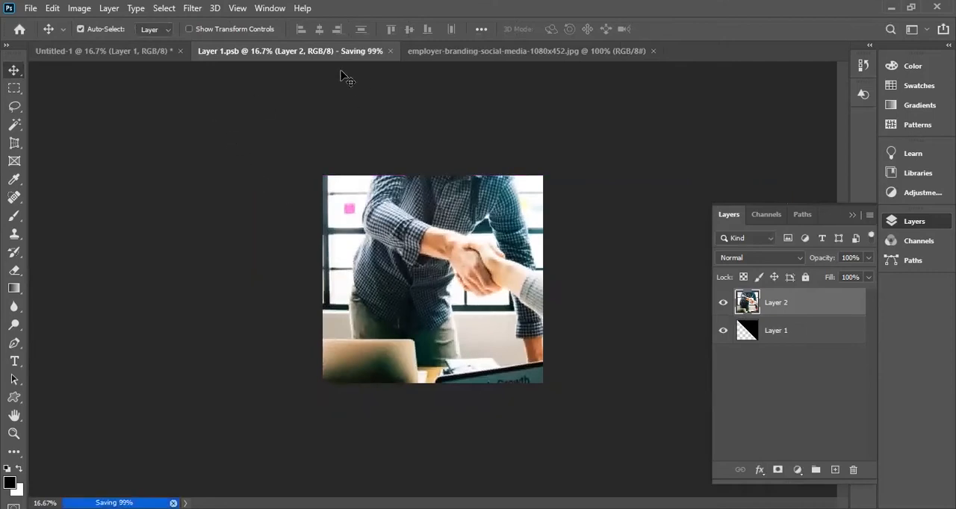
pyautogui.click(145, 52)
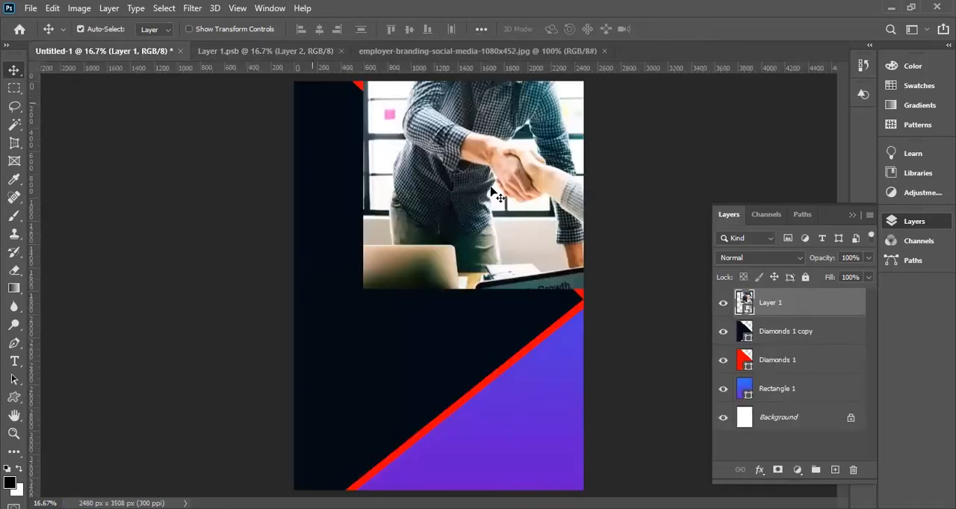
# In Layer 1.psb, select the area outside Layer 1's triangle, delete it from the photo on Layer 2 and deselect.
pyautogui.click(265, 51)
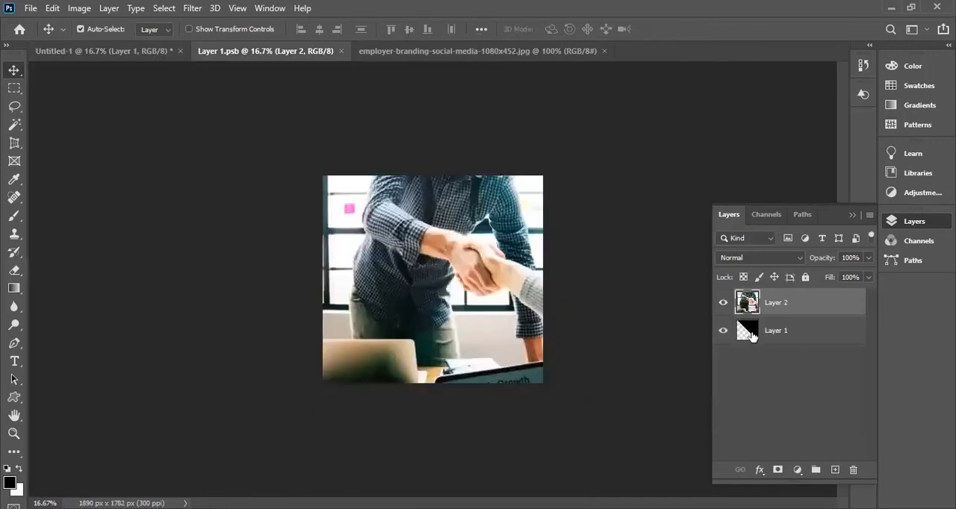
pyautogui.click(751, 337)
pyautogui.keyDown('ctrl'); pyautogui.click(751, 336); pyautogui.keyUp('ctrl')
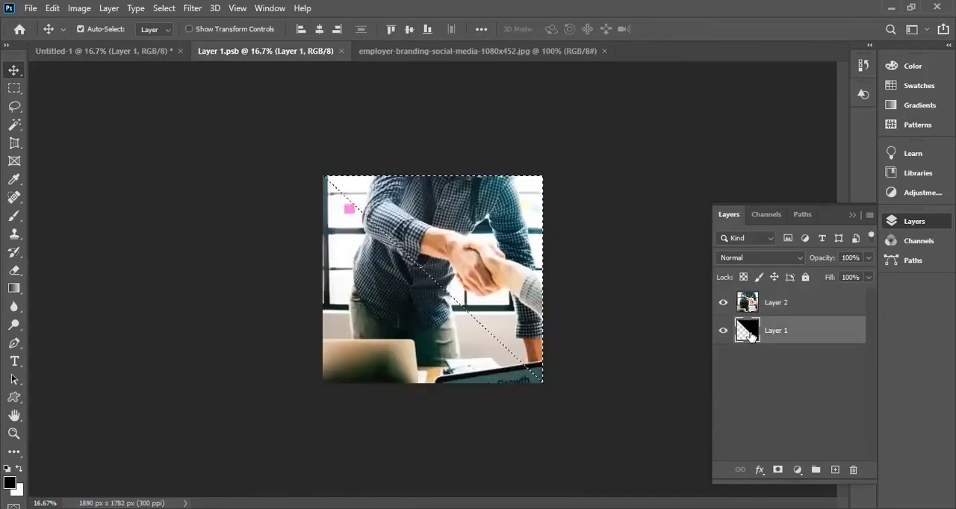
pyautogui.hotkey('ctrl', 'shift', 'i')
pyautogui.press('Delete')
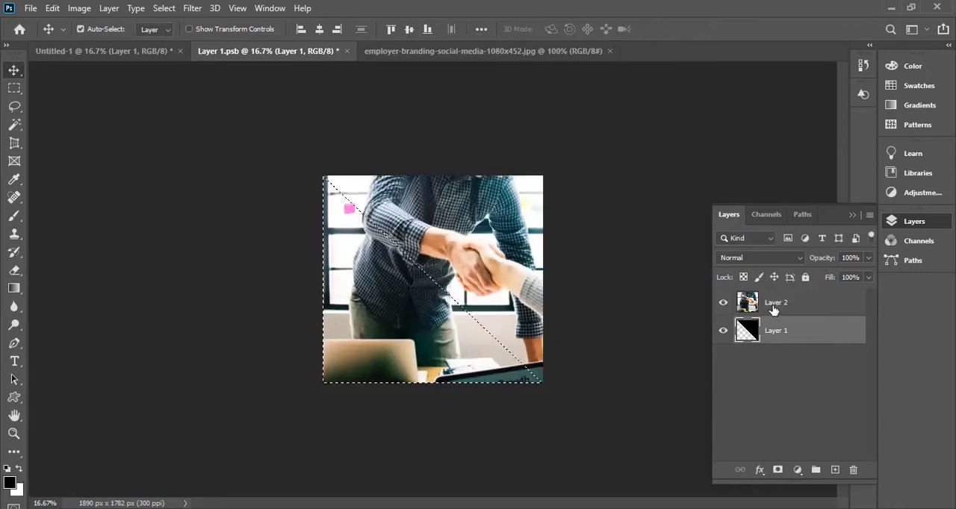
pyautogui.click(773, 314)
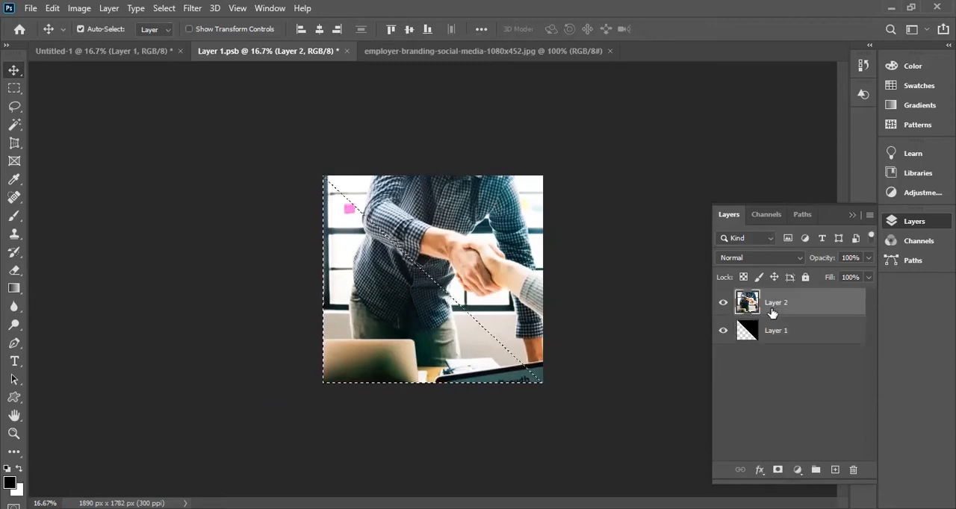
pyautogui.press('Delete')
pyautogui.hotkey('ctrl', 'd')
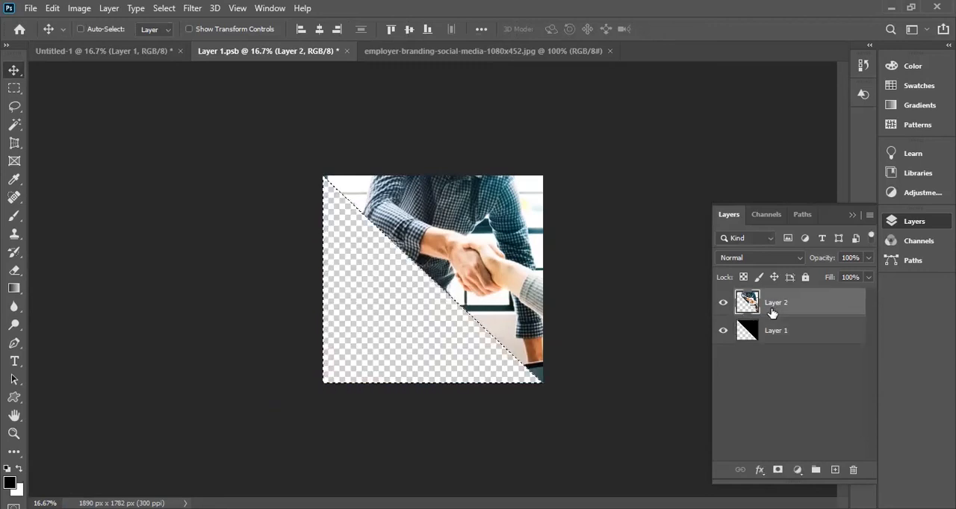
# Save the trimmed Layer 1.psb and return to the Untitled-1 flyer to view the whole design.
pyautogui.hotkey('ctrl', 's')
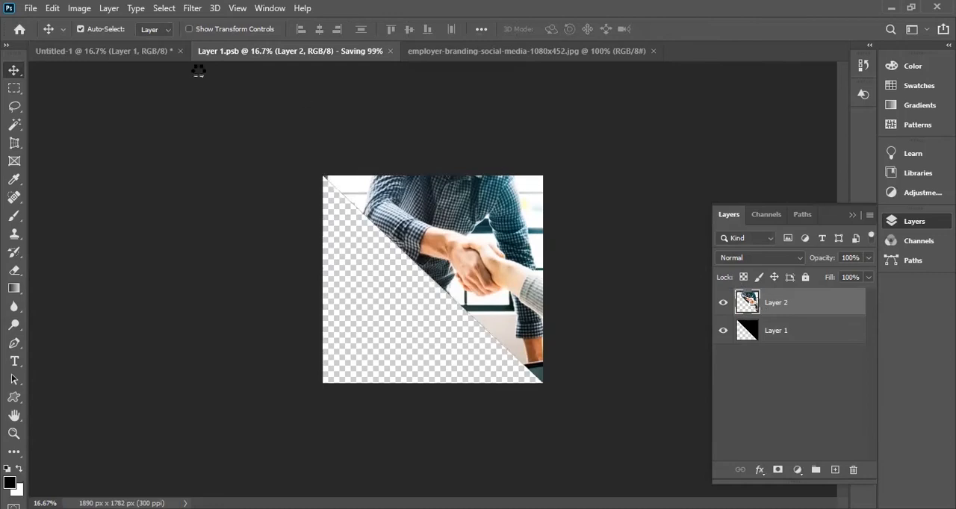
pyautogui.click(132, 52)
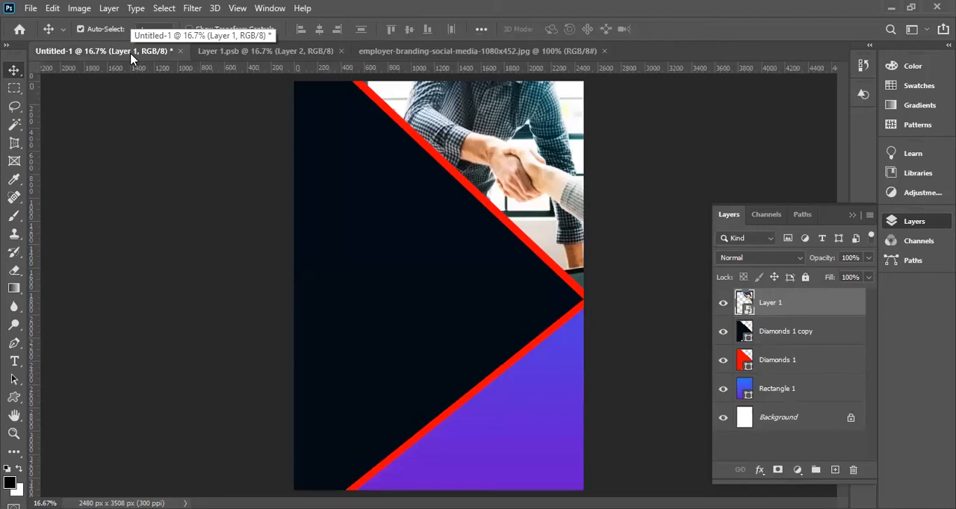
pyautogui.hotkey('ctrl', '-')
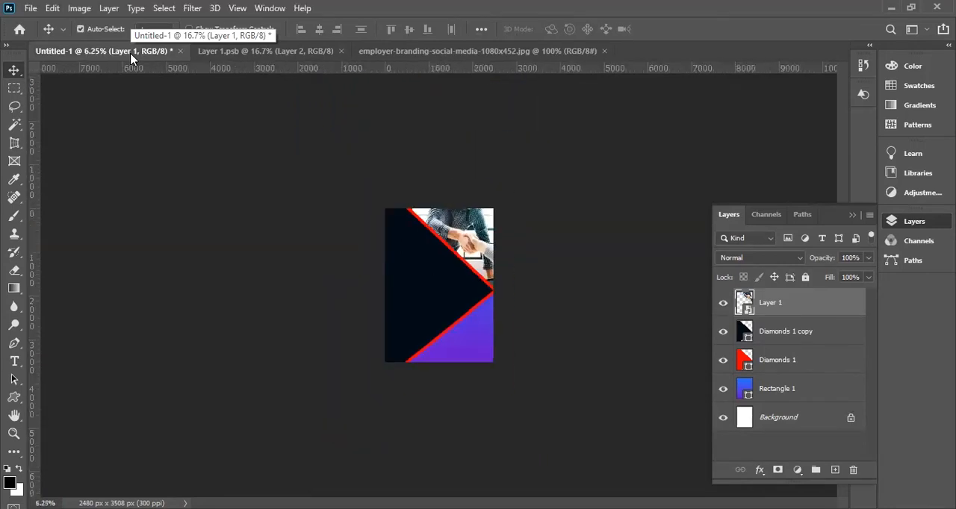
pyautogui.hotkey('ctrl', '+')
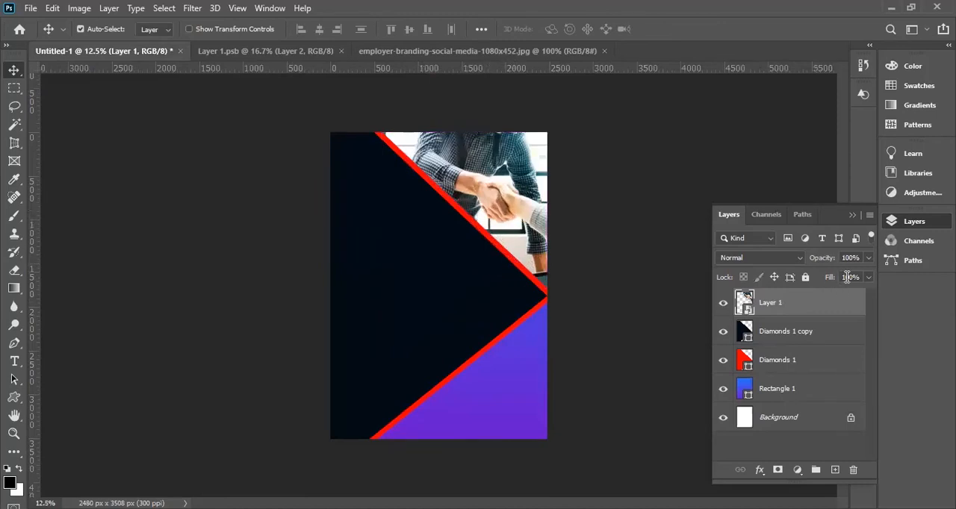
# Try lowering the opacity of the photo's Layer 1 to 74%, and undo it.
pyautogui.click(869, 259)
pyautogui.moveTo(867, 274); pyautogui.dragTo(850, 277)
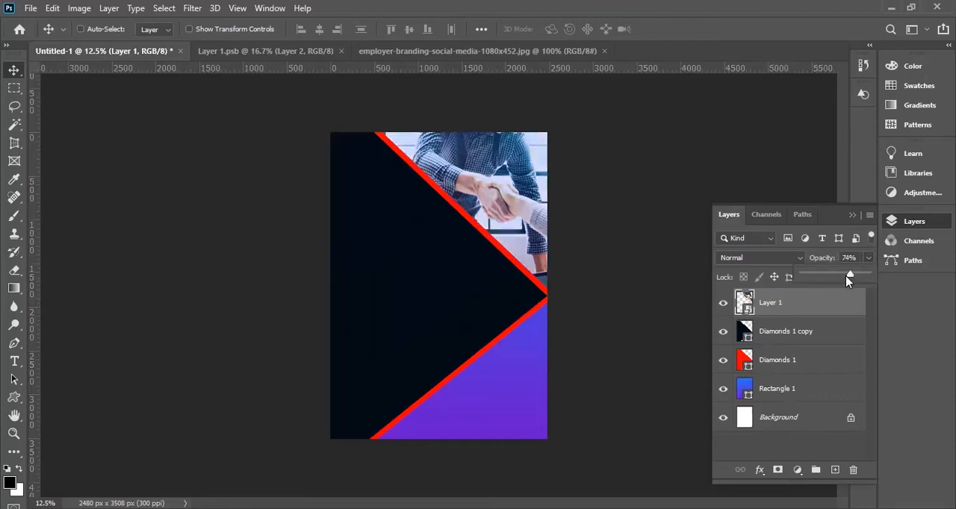
pyautogui.hotkey('ctrl', 'z')
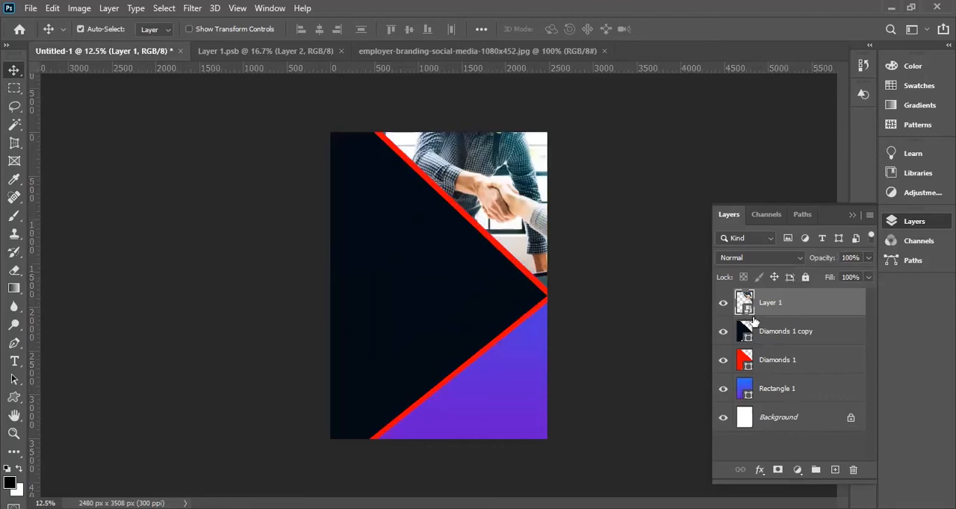
# Set the opacity of the photo's Layer 1 to 50% in the flyer.
pyautogui.click(868, 258)
pyautogui.moveTo(860, 274); pyautogui.dragTo(835, 277)
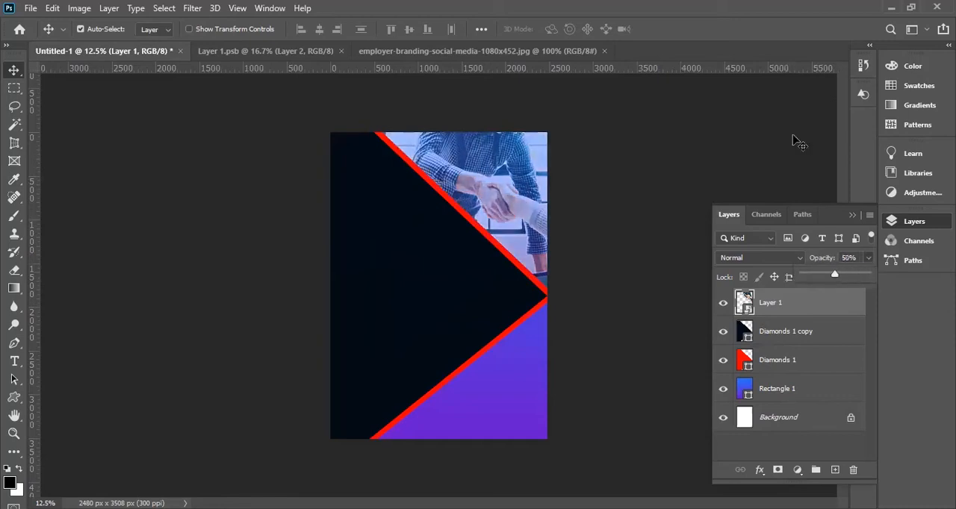
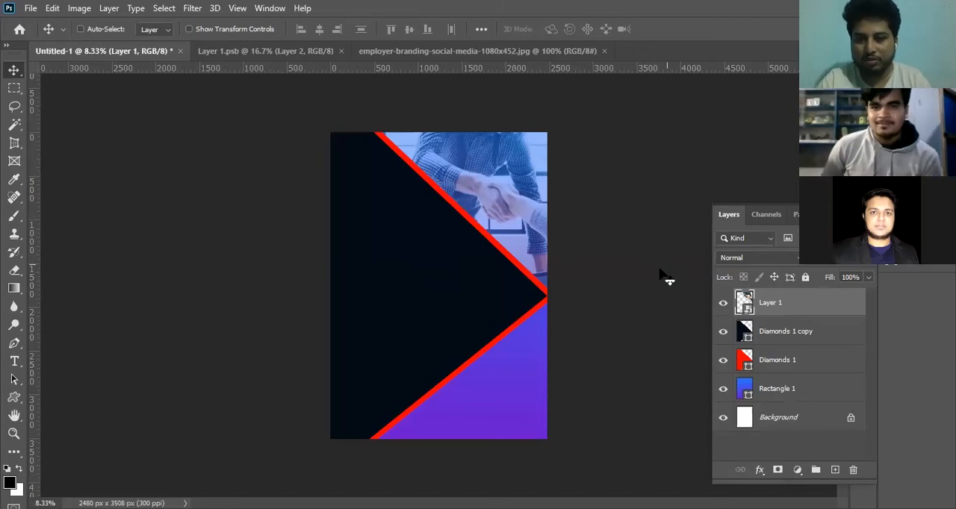
pyautogui.hotkey('ctrl', '+')
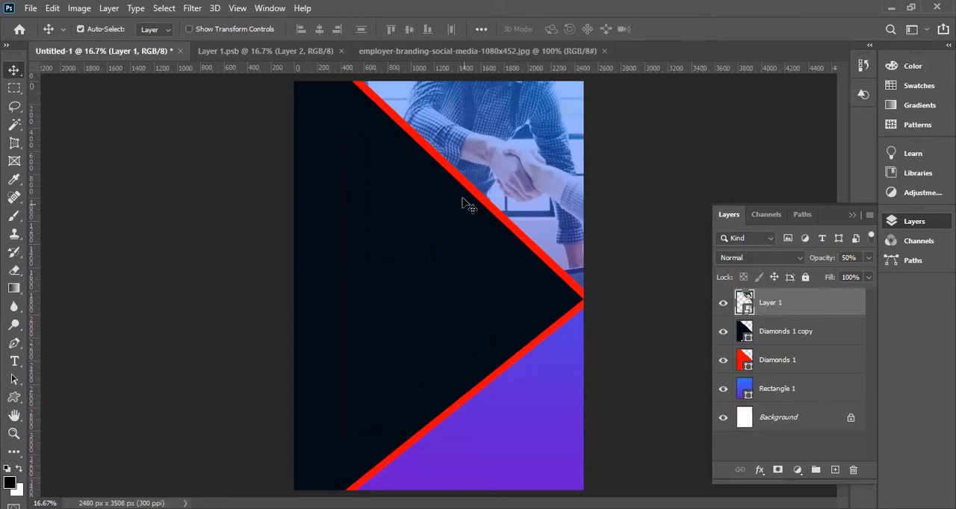
pyautogui.click(192, 8)
pyautogui.moveTo(238, 172)
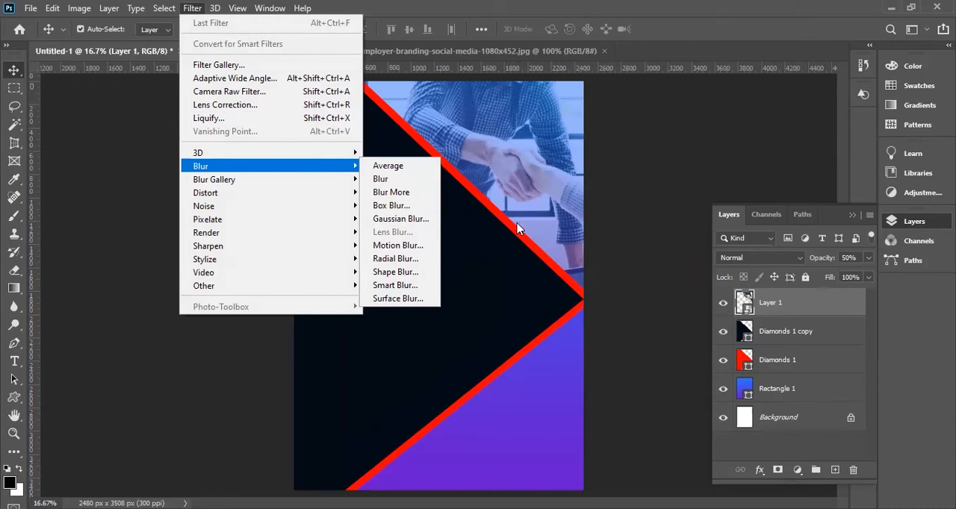
pyautogui.click(661, 238)
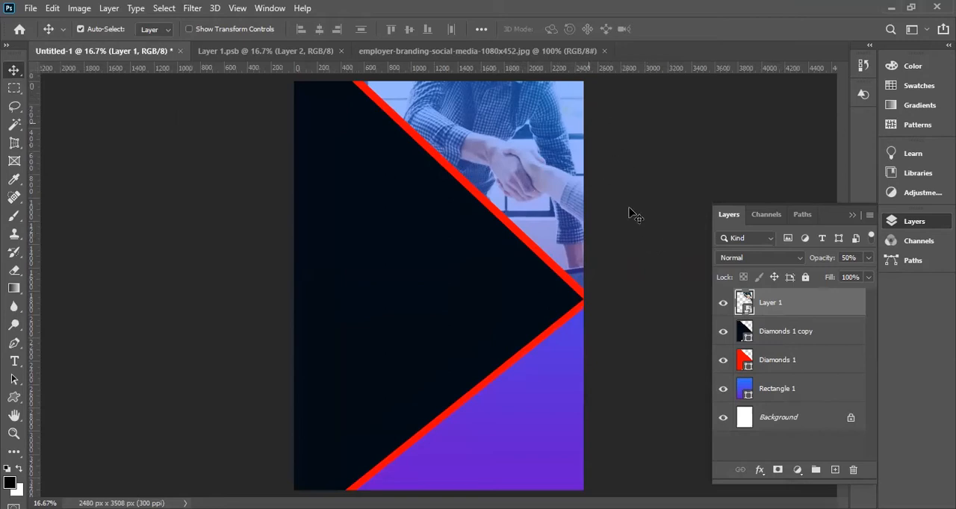
pyautogui.click(678, 297)
pyautogui.hotkey('ctrl', '-')
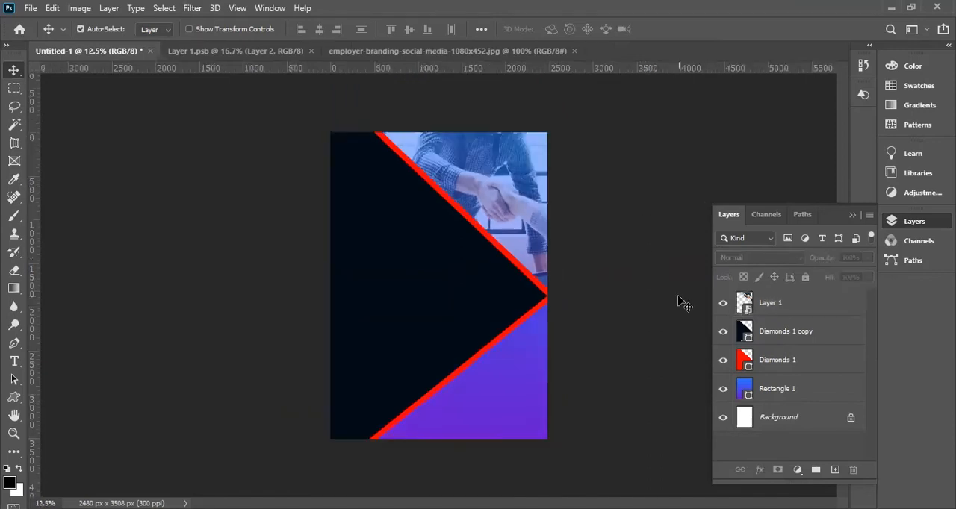
pyautogui.keyDown('ctrl'); pyautogui.click(500, 234); pyautogui.keyUp('ctrl')
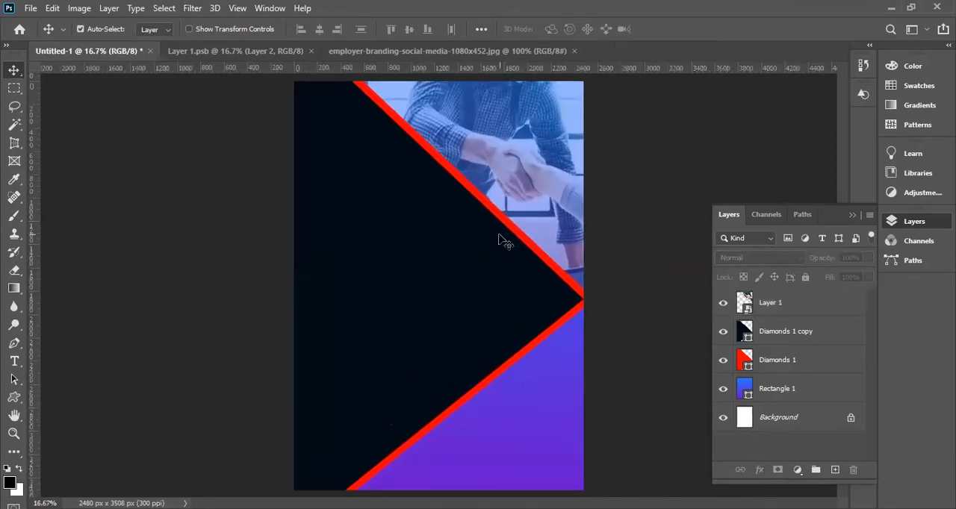
pyautogui.keyDown('ctrl'); pyautogui.click(457, 166); pyautogui.keyUp('ctrl')
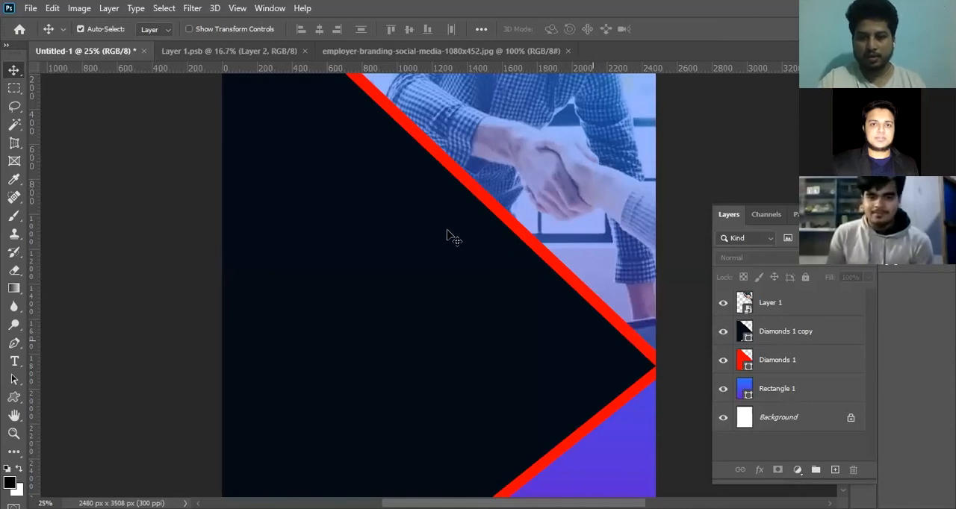
pyautogui.scroll(-1, 454, 237)
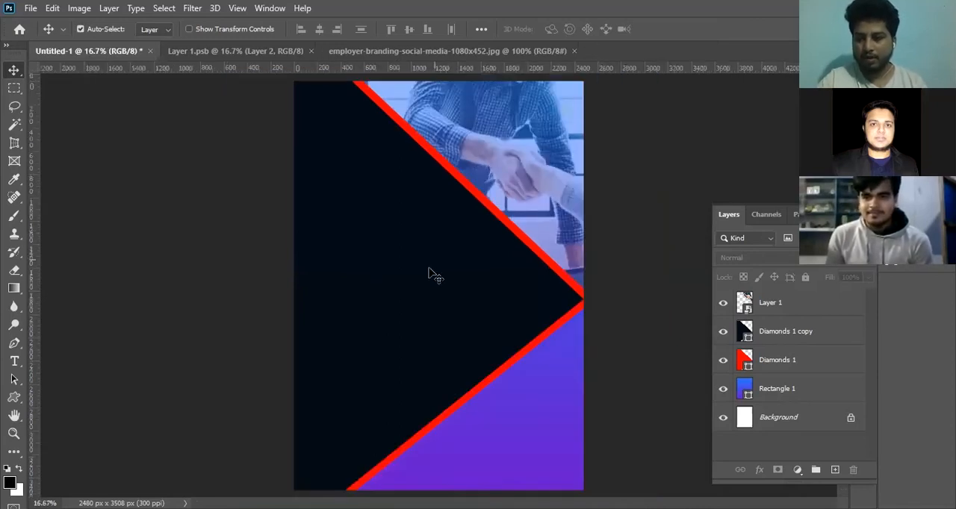
# Group Layer 1, Diamonds 1 copy and Diamonds 1 together, and check the new group's visibility by toggling it.
pyautogui.click(795, 317)
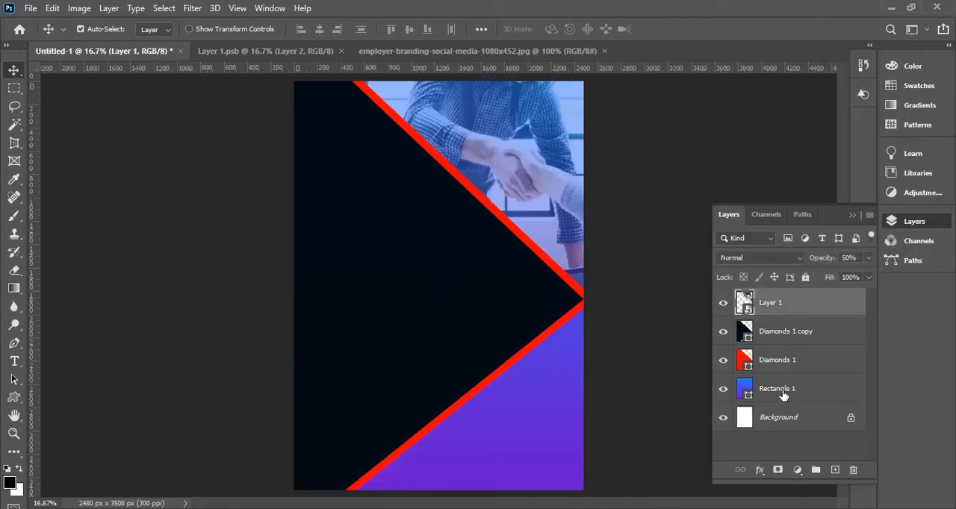
pyautogui.keyDown('shift'); pyautogui.click(777, 363); pyautogui.keyUp('shift')
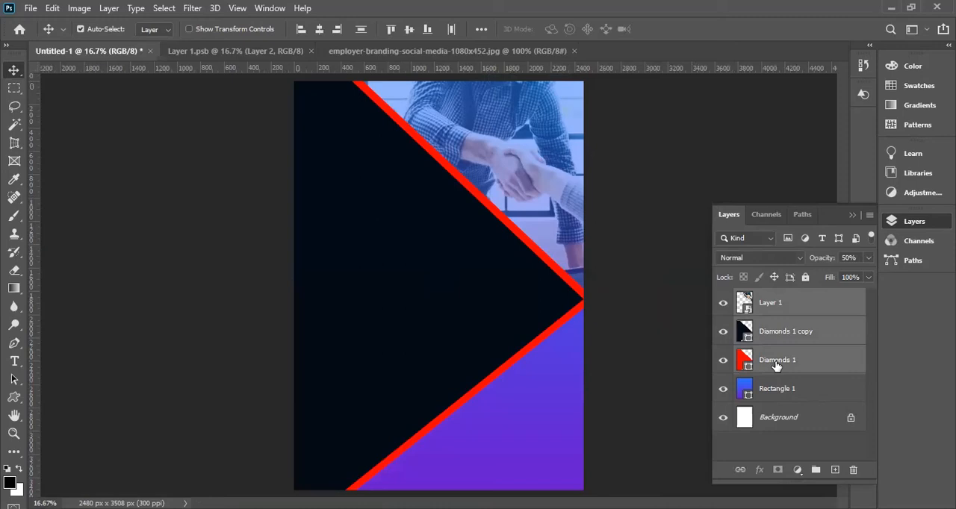
pyautogui.rightClick(776, 364)
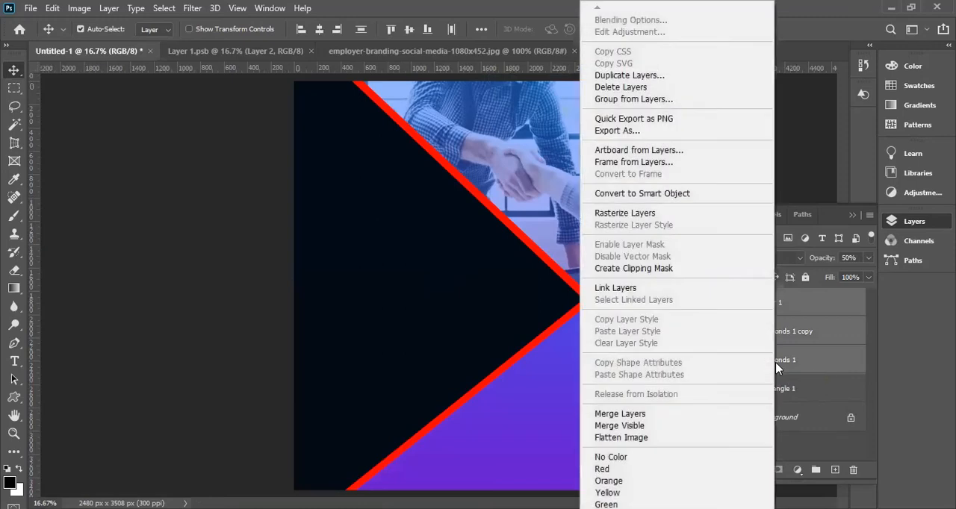
pyautogui.click(269, 317)
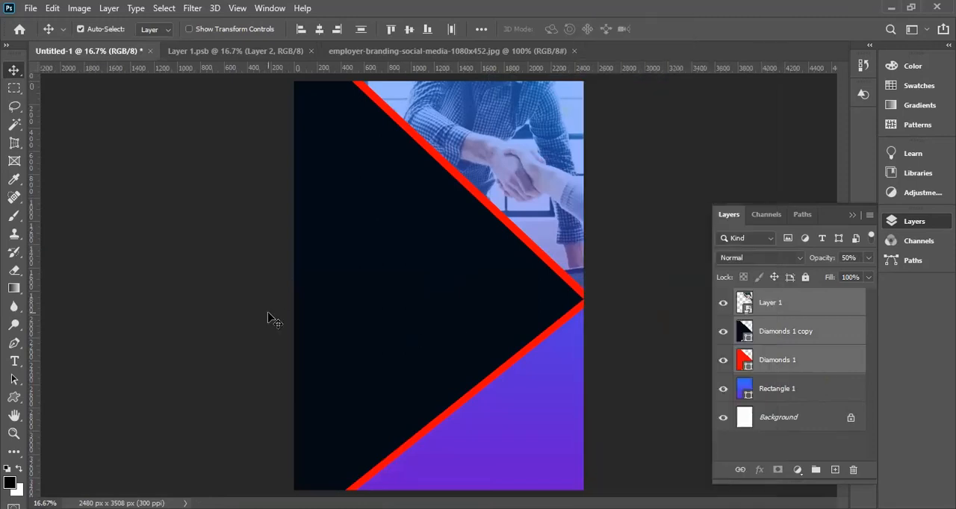
pyautogui.rightClick(794, 364)
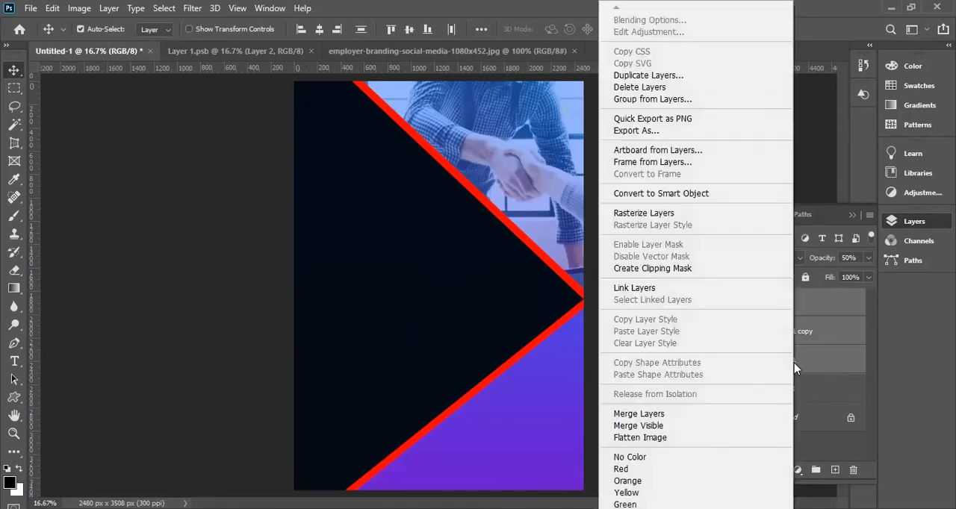
pyautogui.click(684, 101)
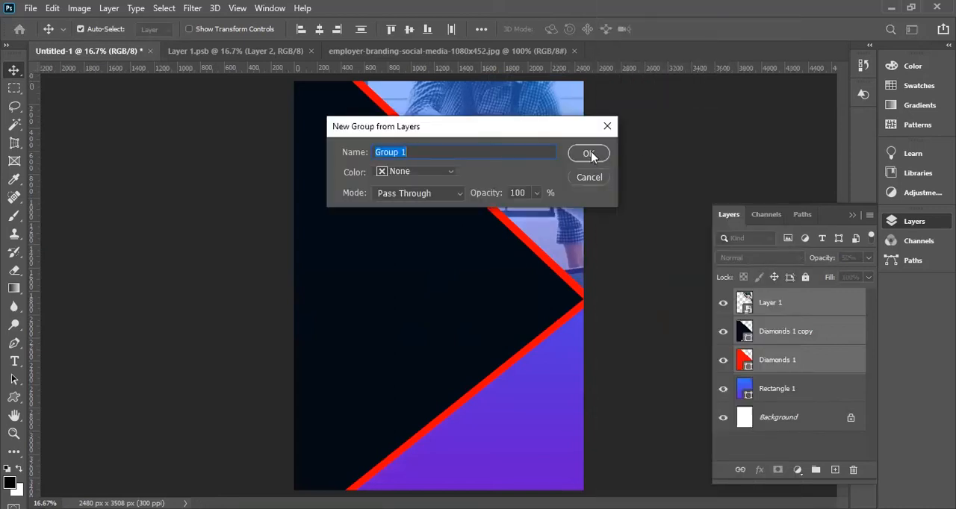
pyautogui.click(589, 154)
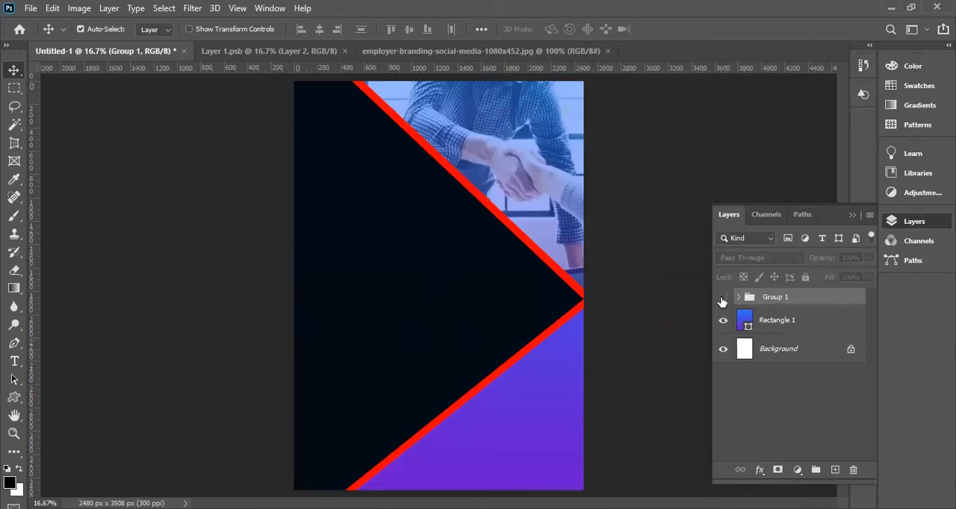
pyautogui.click(722, 298)
pyautogui.click(722, 298)
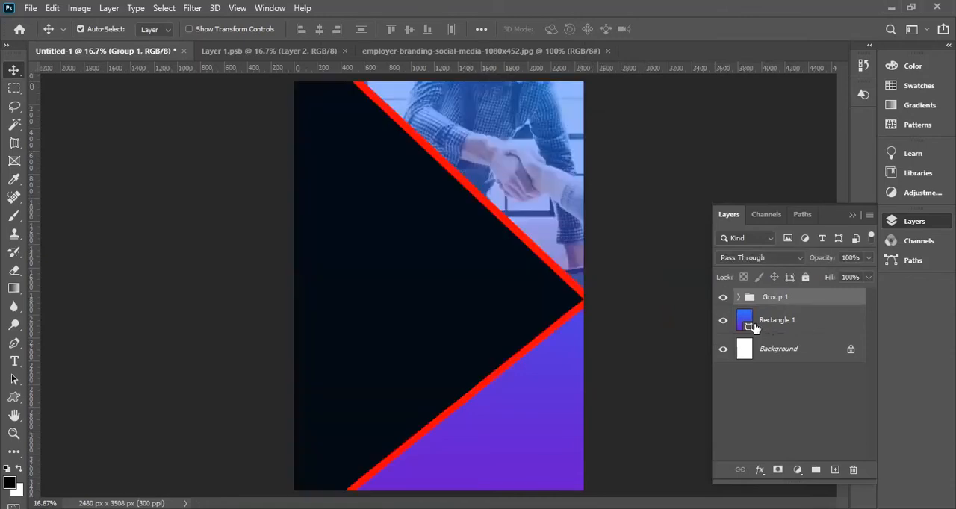
# Try several gradient presets from the Oranges set on the fill of the Rectangle 1 background.
pyautogui.click(749, 325)
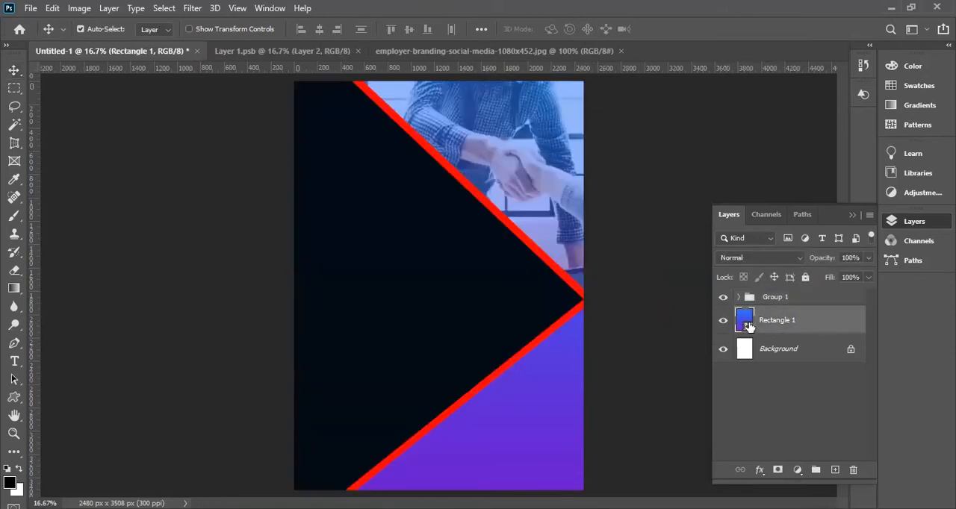
pyautogui.doubleClick(748, 325)
pyautogui.click(703, 303)
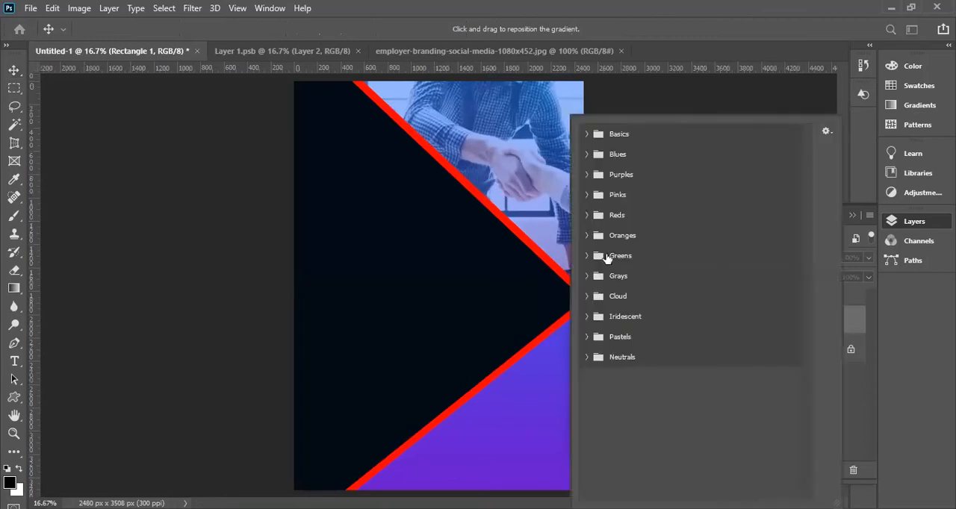
pyautogui.click(586, 235)
pyautogui.click(648, 257)
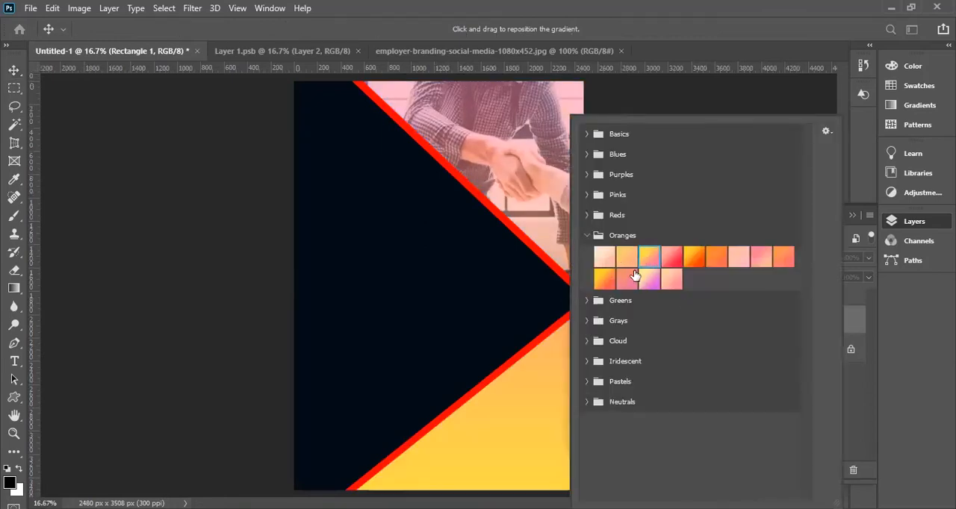
pyautogui.click(605, 282)
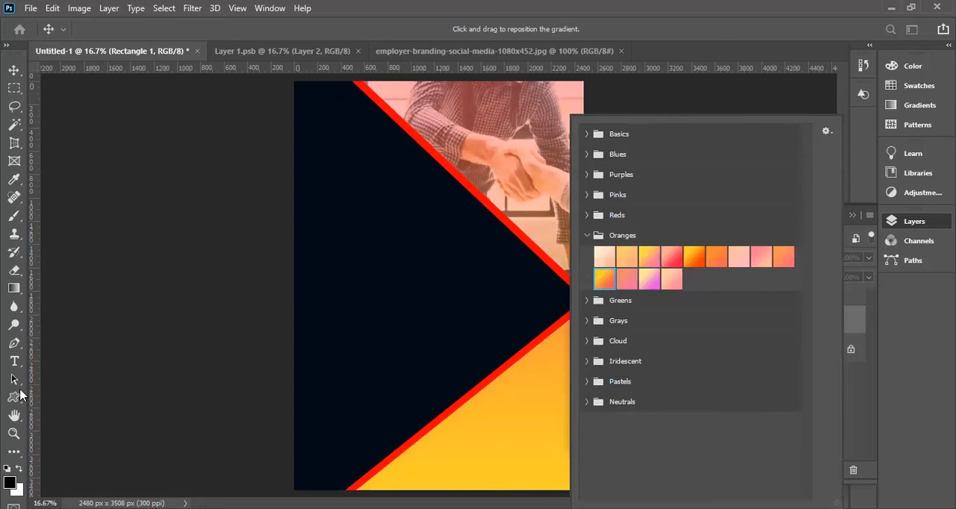
pyautogui.click(649, 280)
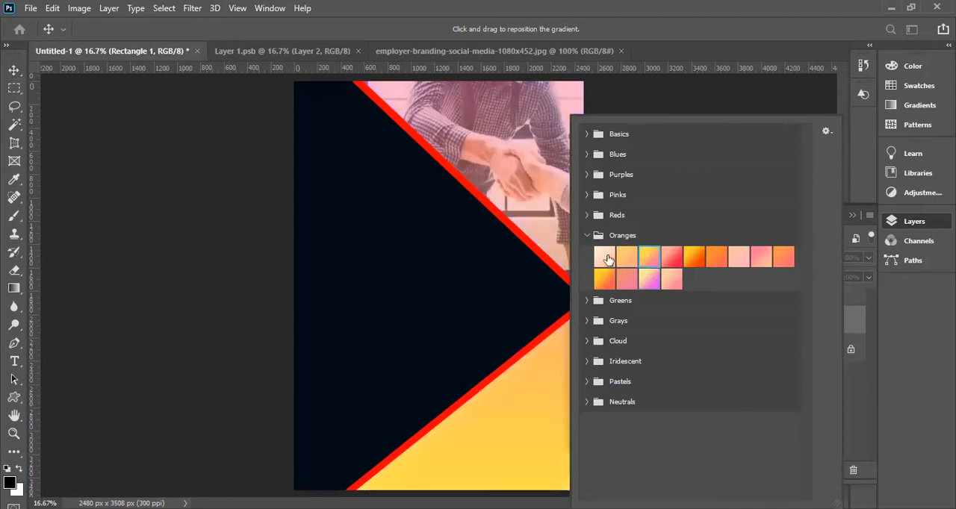
pyautogui.click(606, 256)
pyautogui.click(696, 260)
pyautogui.click(782, 257)
# Try several presets from the Reds set on Rectangle 1's gradient fill, and cancel the gradient change.
pyautogui.click(588, 216)
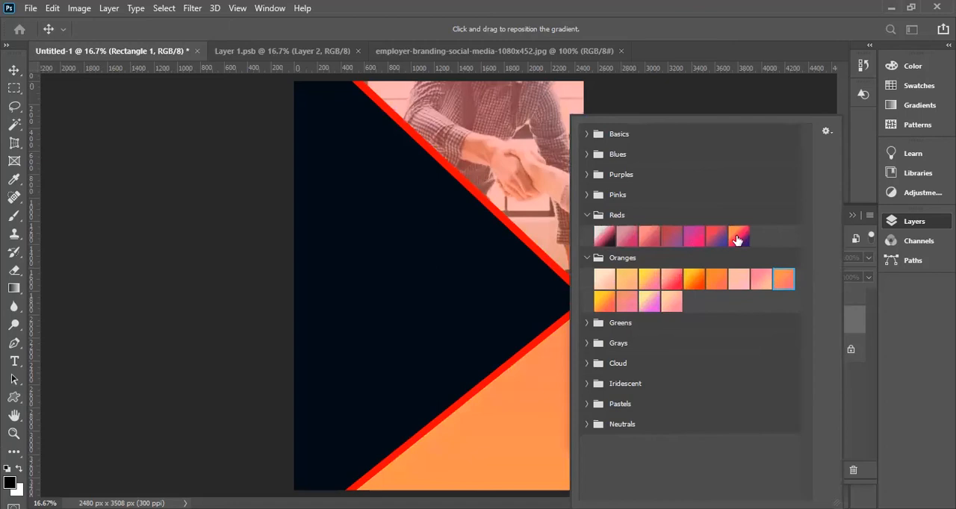
pyautogui.click(711, 241)
pyautogui.click(672, 239)
pyautogui.click(649, 239)
pyautogui.click(619, 238)
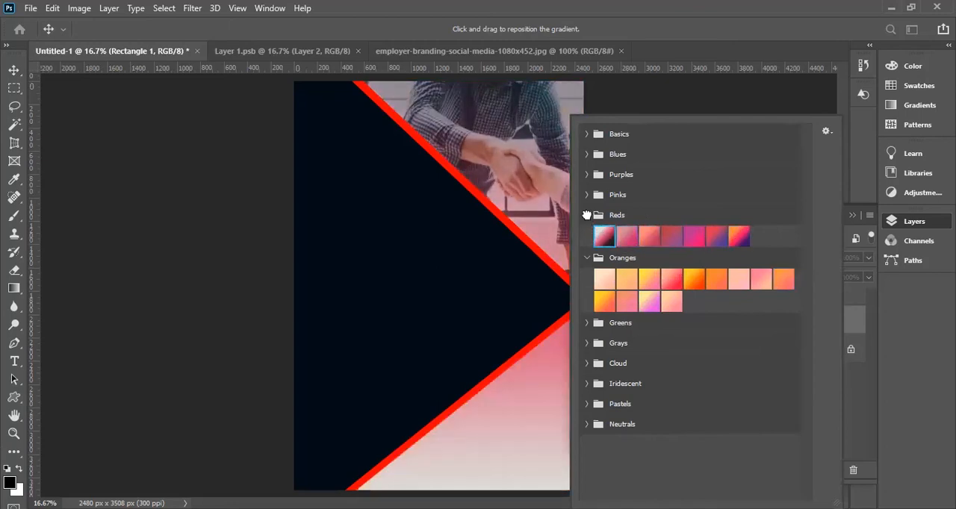
pyautogui.click(587, 215)
pyautogui.click(587, 235)
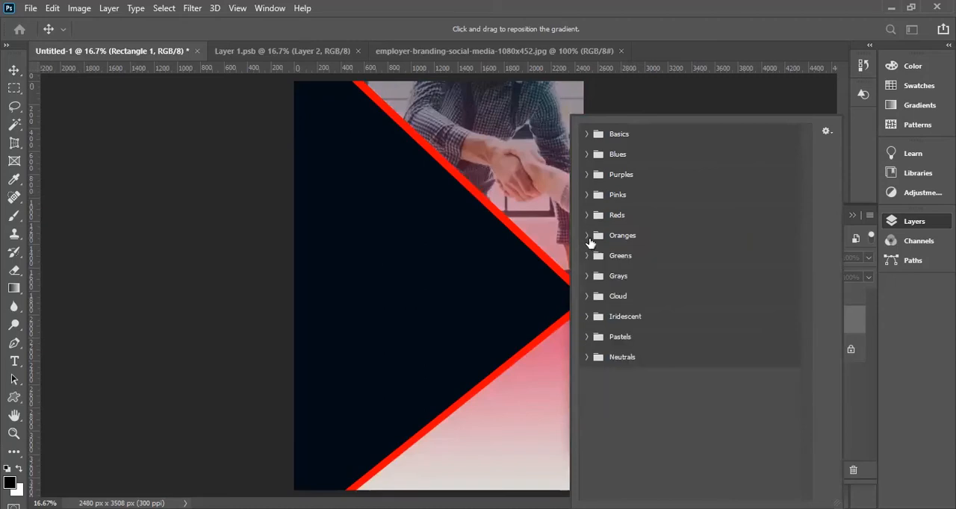
pyautogui.click(849, 389)
pyautogui.click(763, 326)
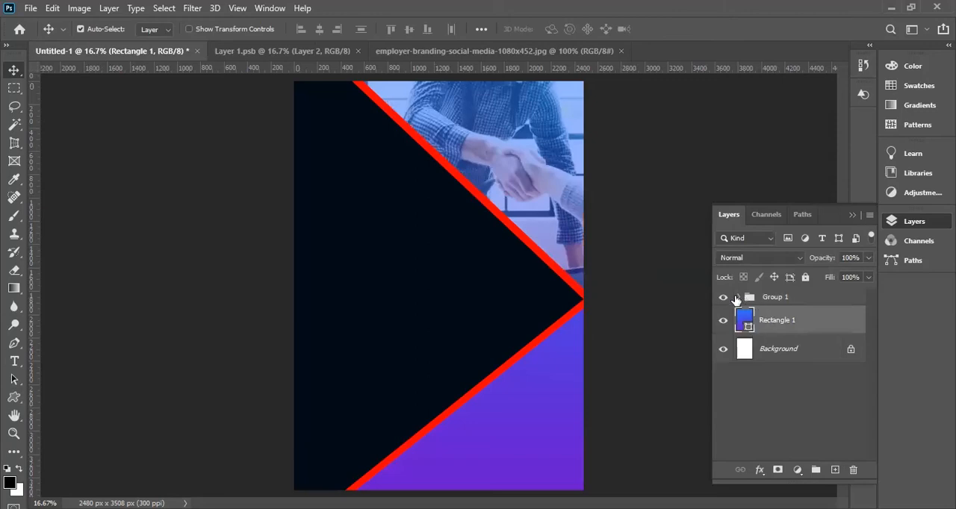
# Try the blues 00417e and 00203e as the fill colour of Diamonds 1 copy, and cancel the colour change.
pyautogui.click(740, 301)
pyautogui.click(738, 300)
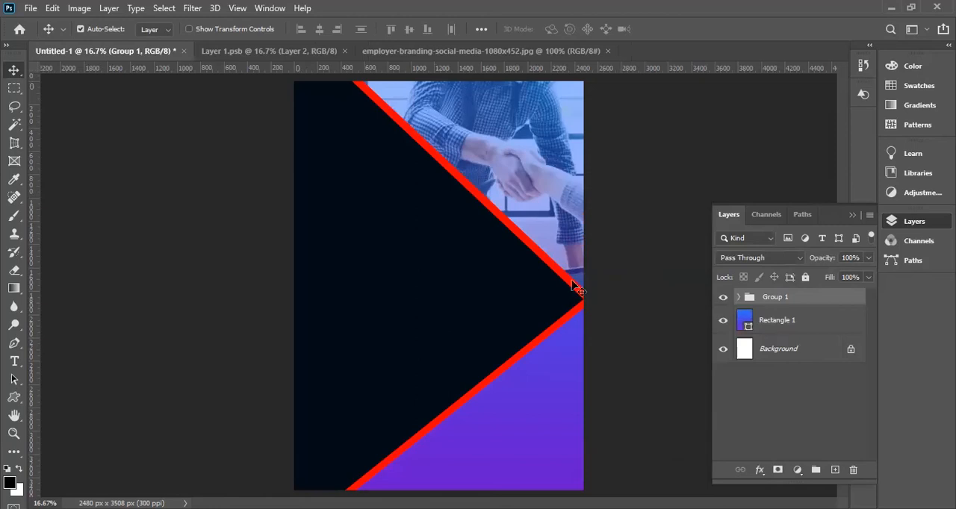
pyautogui.click(478, 275)
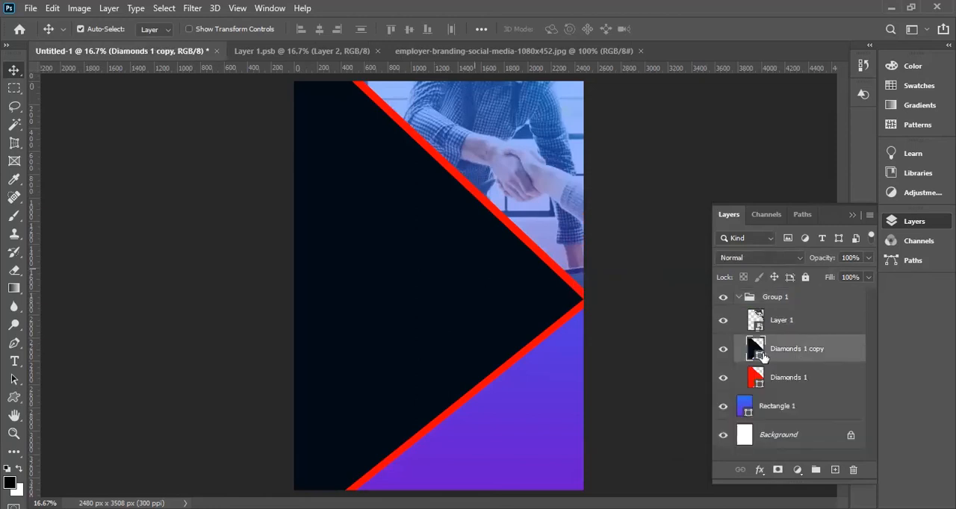
pyautogui.doubleClick(757, 351)
pyautogui.click(762, 278)
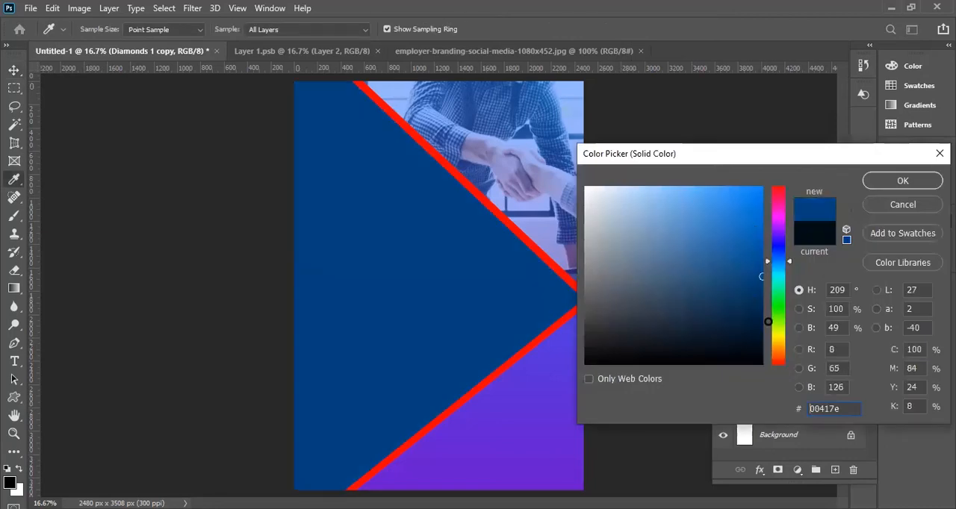
pyautogui.click(762, 318)
pyautogui.click(762, 321)
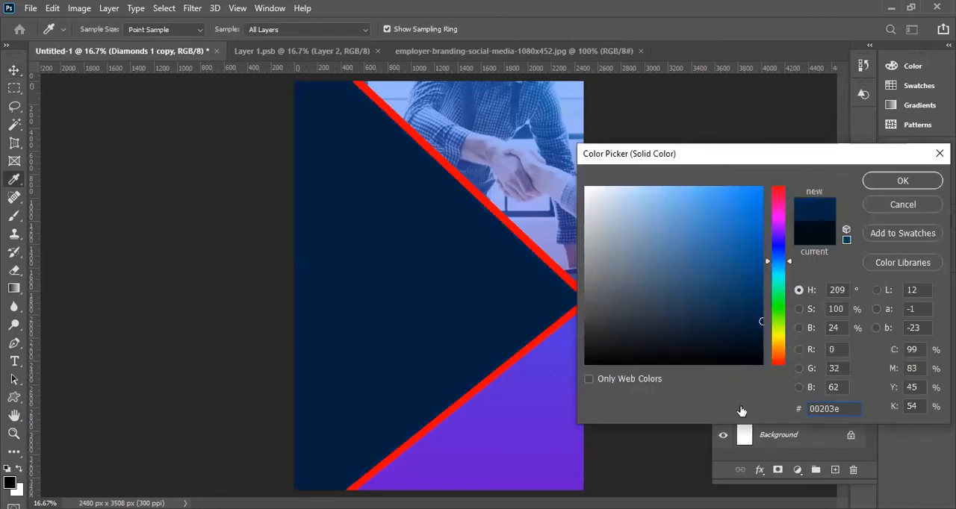
pyautogui.press('Escape')
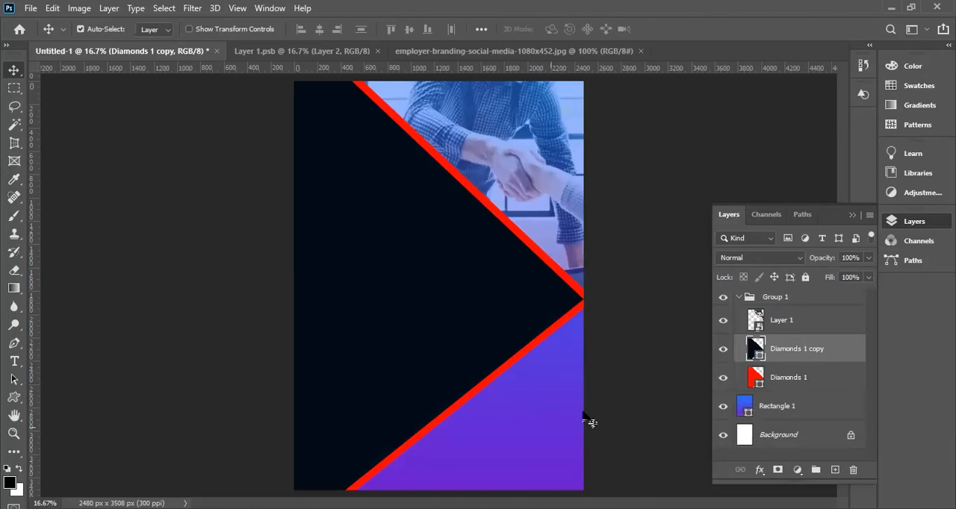
# Toggle Rectangle 1's visibility to check the background, and try Neutrals and Pastels presets on its gradient fill.
pyautogui.click(722, 407)
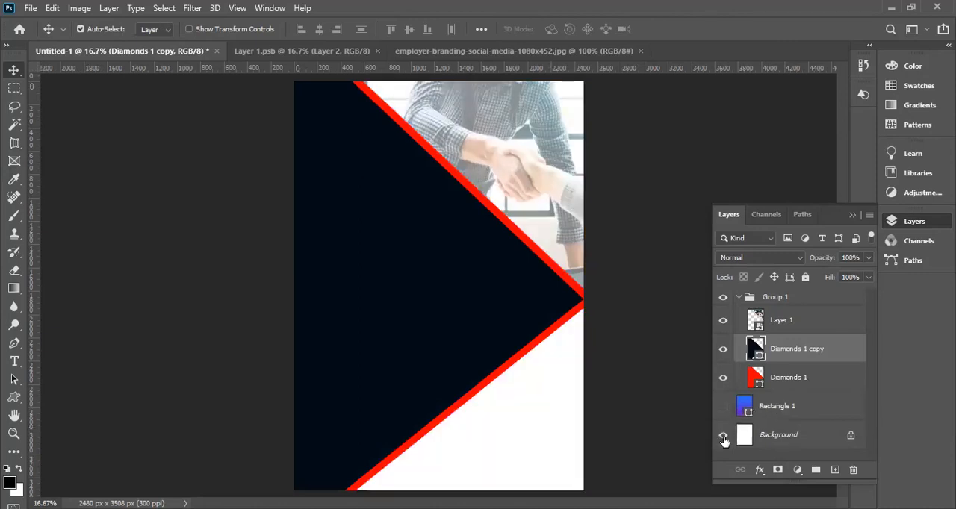
pyautogui.click(723, 407)
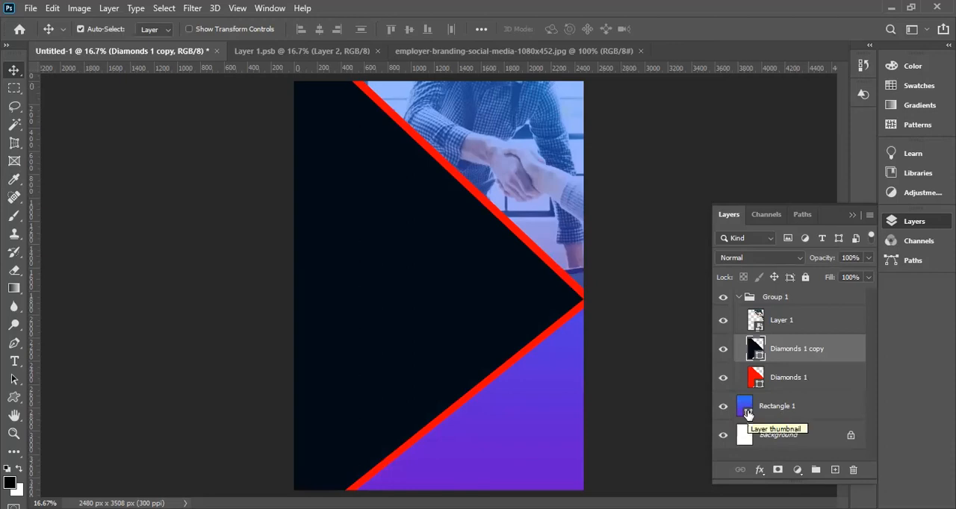
pyautogui.click(749, 415)
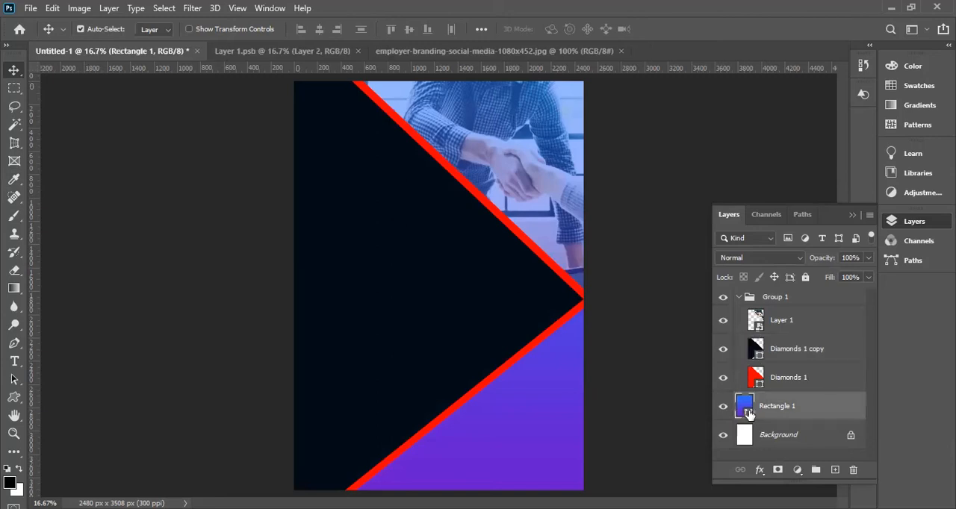
pyautogui.click(663, 362)
pyautogui.click(640, 386)
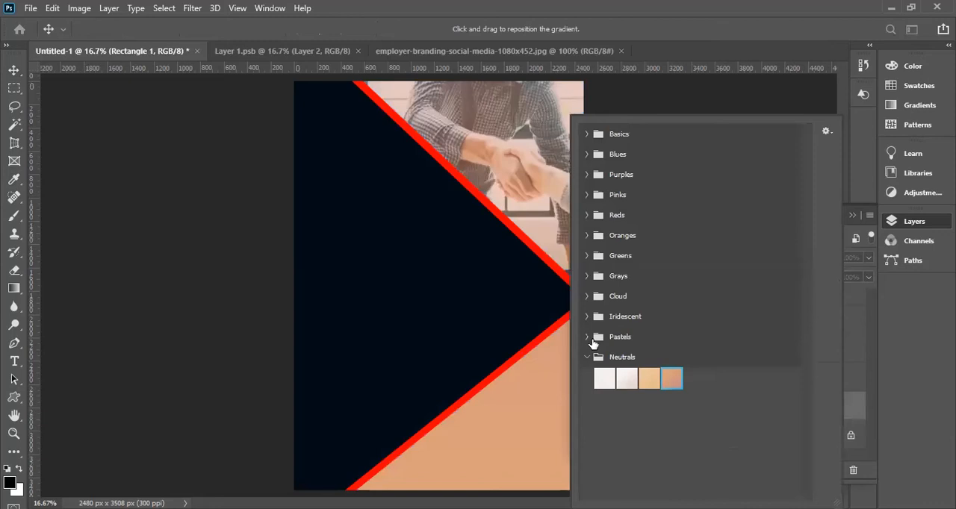
pyautogui.click(604, 378)
pyautogui.click(742, 360)
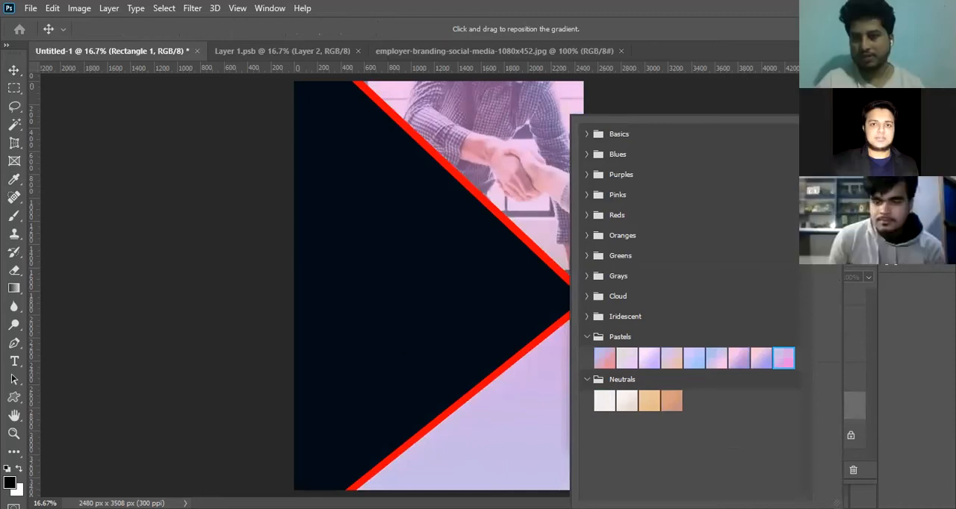
# Try gradient presets from the Cloud and Grays sets on Rectangle 1's fill.
pyautogui.click(586, 317)
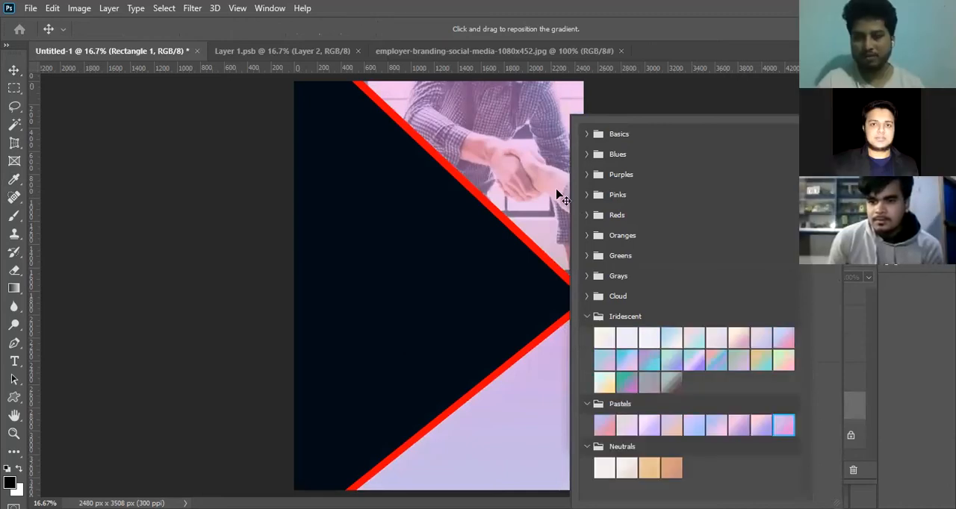
pyautogui.click(586, 296)
pyautogui.click(662, 321)
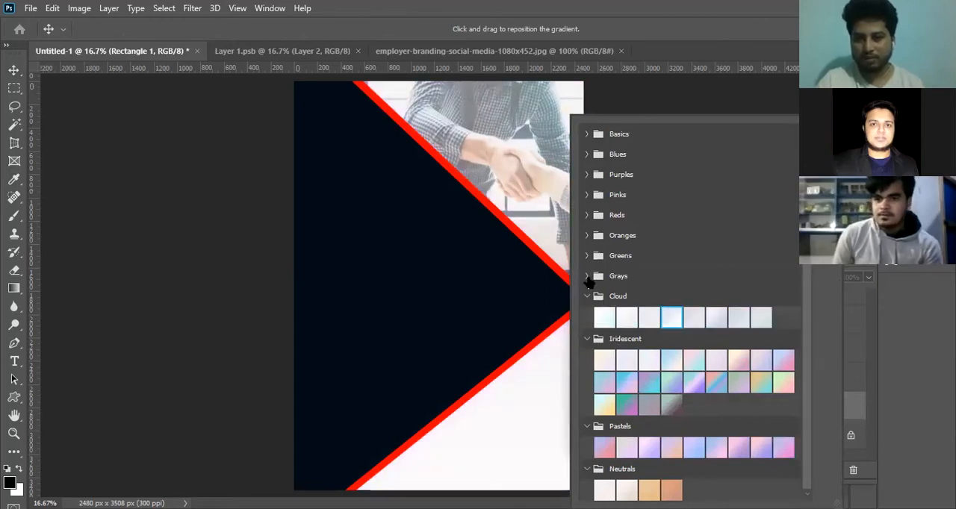
pyautogui.click(587, 276)
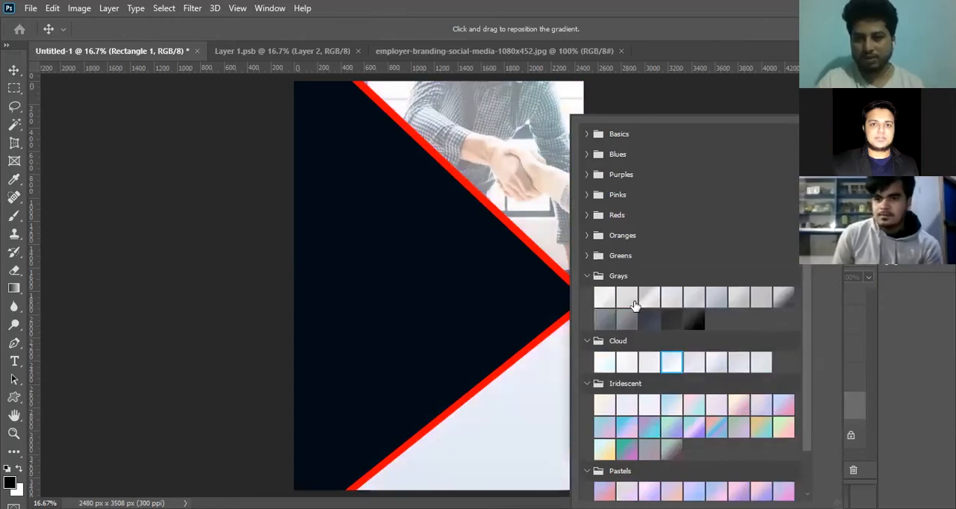
pyautogui.click(670, 323)
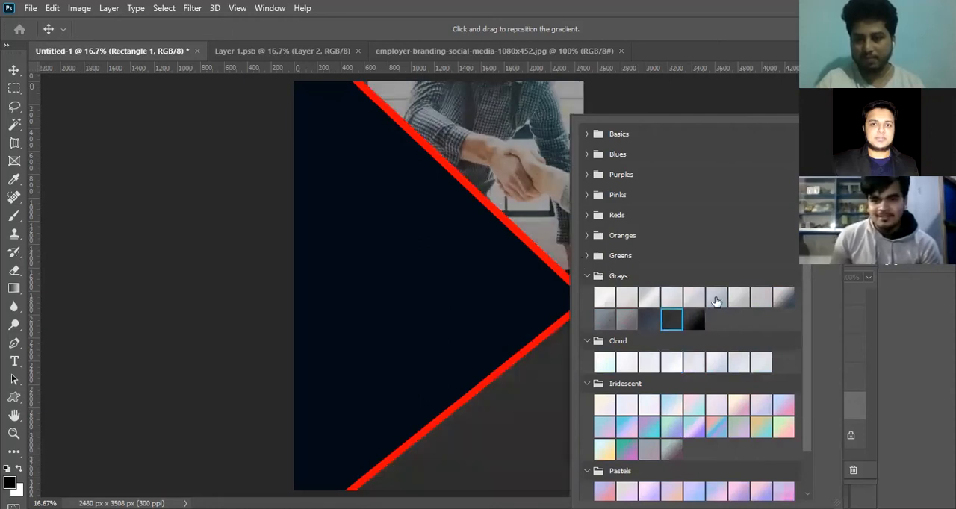
# Try several presets from the Greens set on Rectangle 1's gradient fill.
pyautogui.click(620, 255)
pyautogui.click(649, 277)
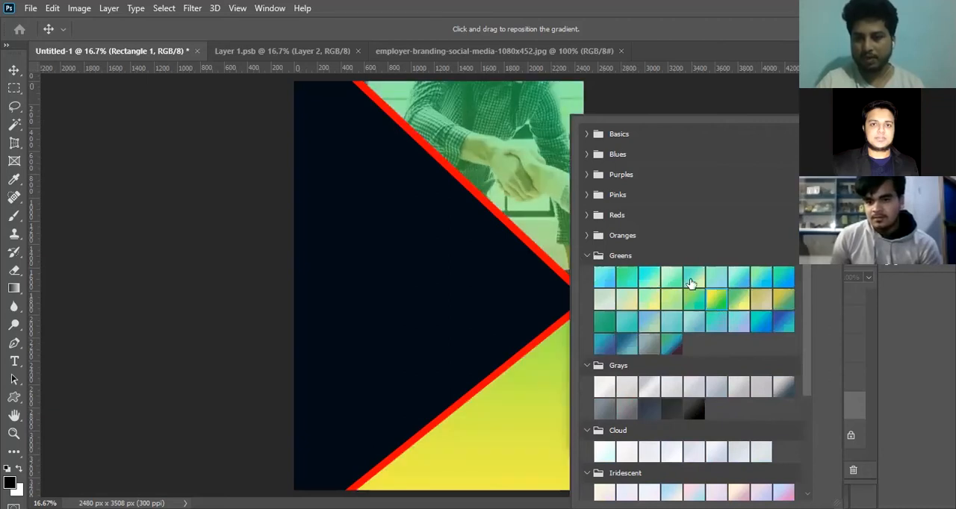
pyautogui.click(614, 346)
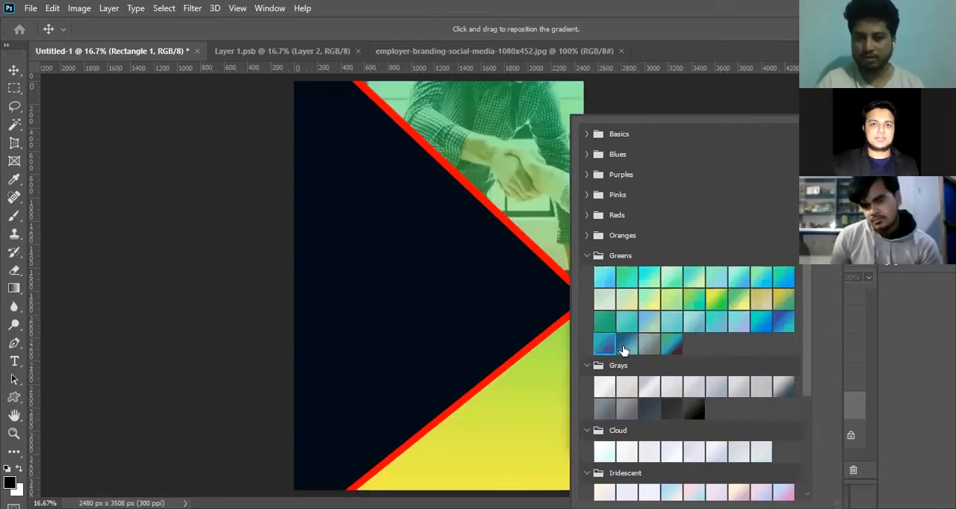
pyautogui.click(627, 346)
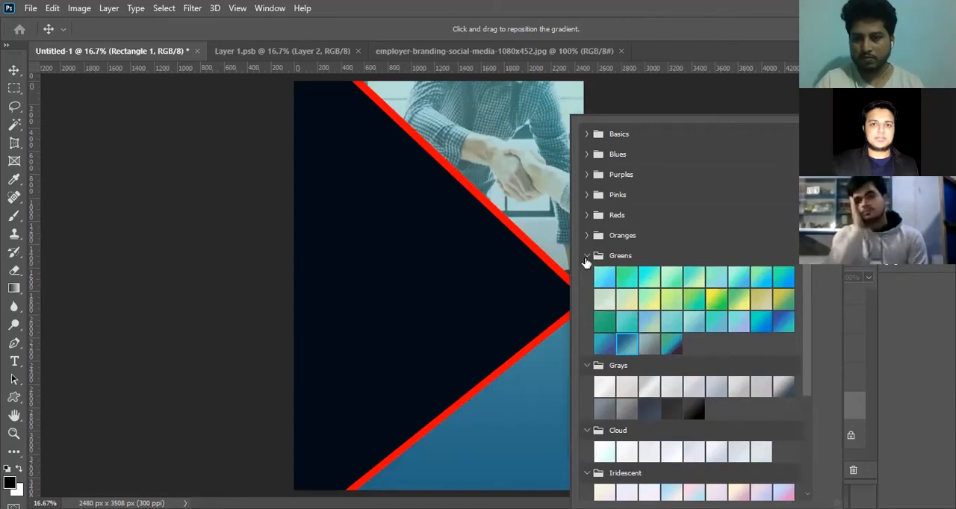
# Collapse the expanded gradient sets except Neutrals, and try a pale Cloud preset on Rectangle 1's fill.
pyautogui.click(587, 256)
pyautogui.click(588, 277)
pyautogui.click(588, 340)
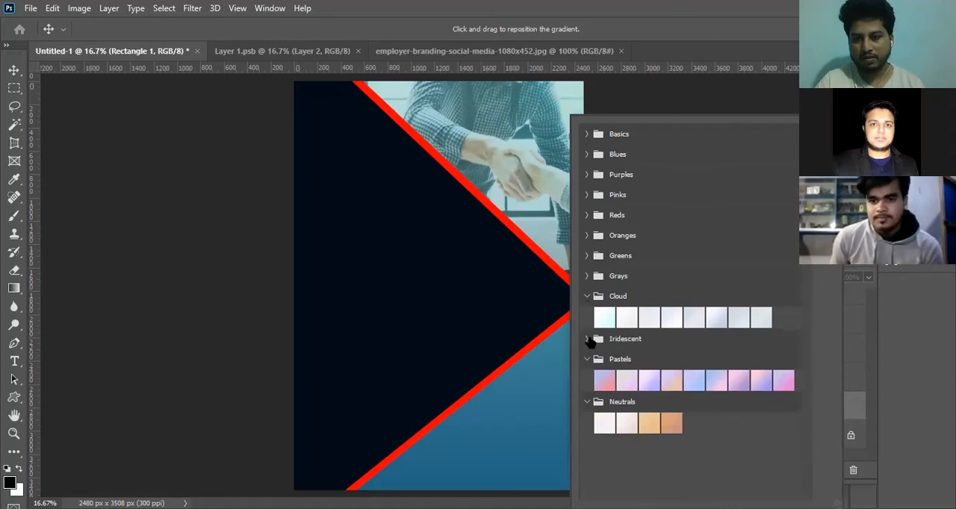
pyautogui.click(589, 338)
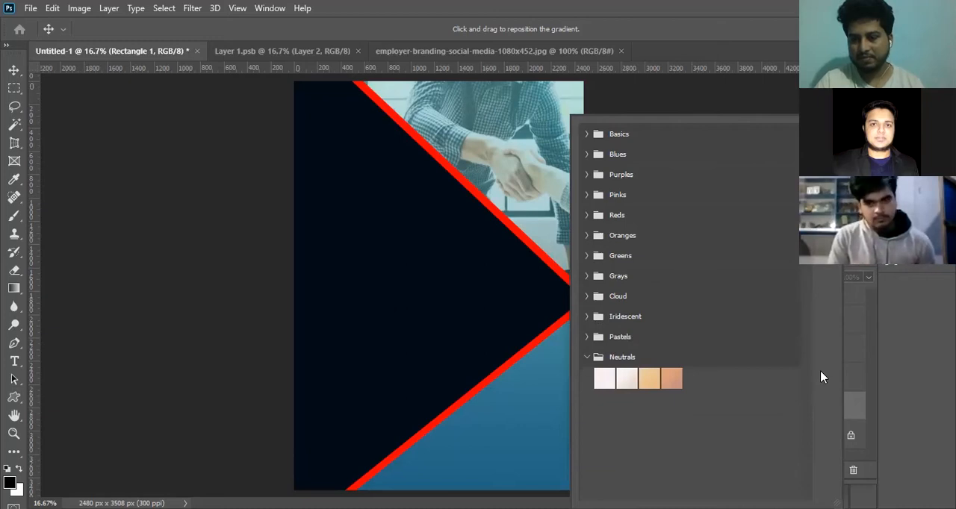
pyautogui.click(586, 296)
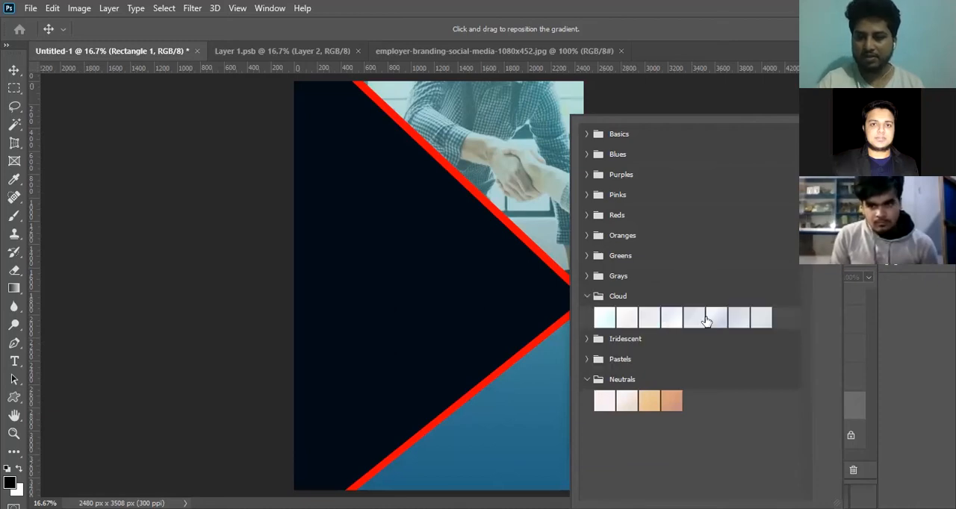
pyautogui.click(713, 317)
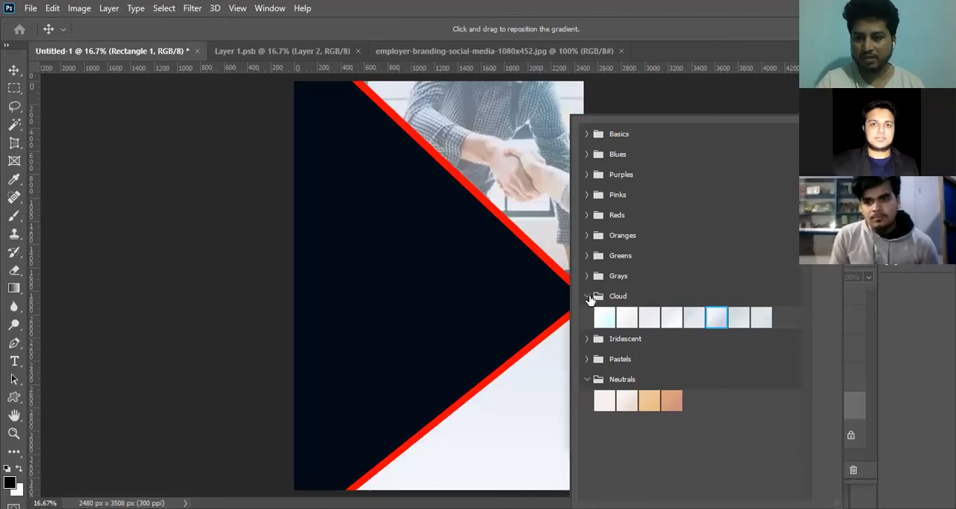
pyautogui.click(586, 297)
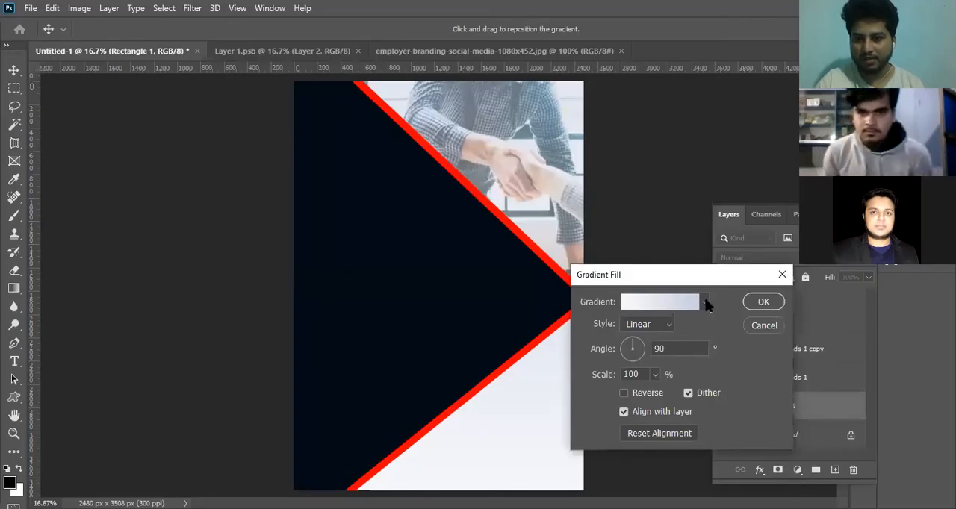
# Try several presets from the Pinks set on Rectangle 1's gradient fill.
pyautogui.click(706, 302)
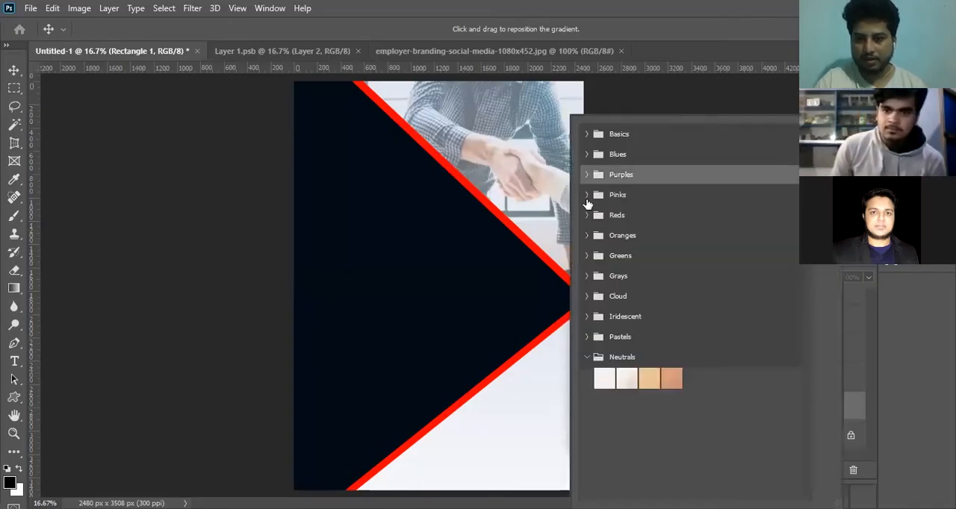
pyautogui.click(587, 196)
pyautogui.click(693, 239)
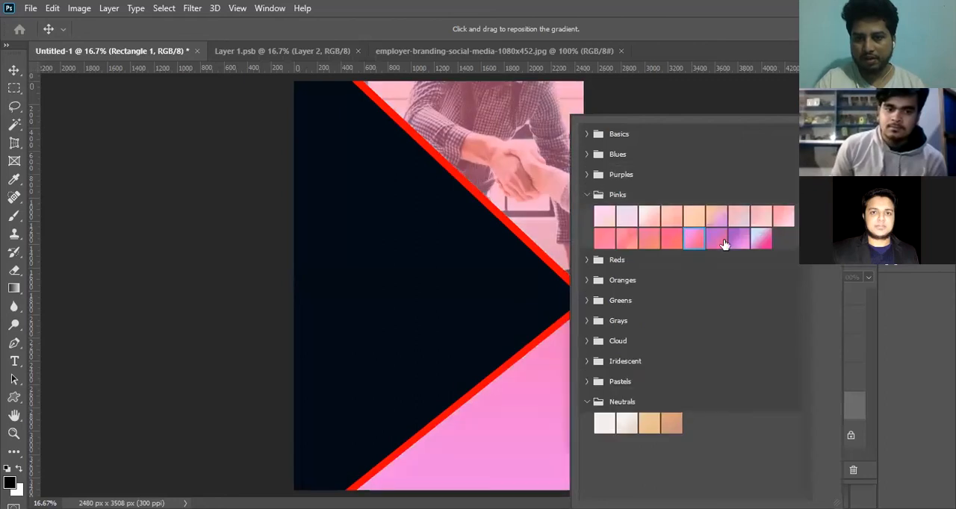
pyautogui.click(723, 239)
pyautogui.click(690, 239)
pyautogui.click(604, 239)
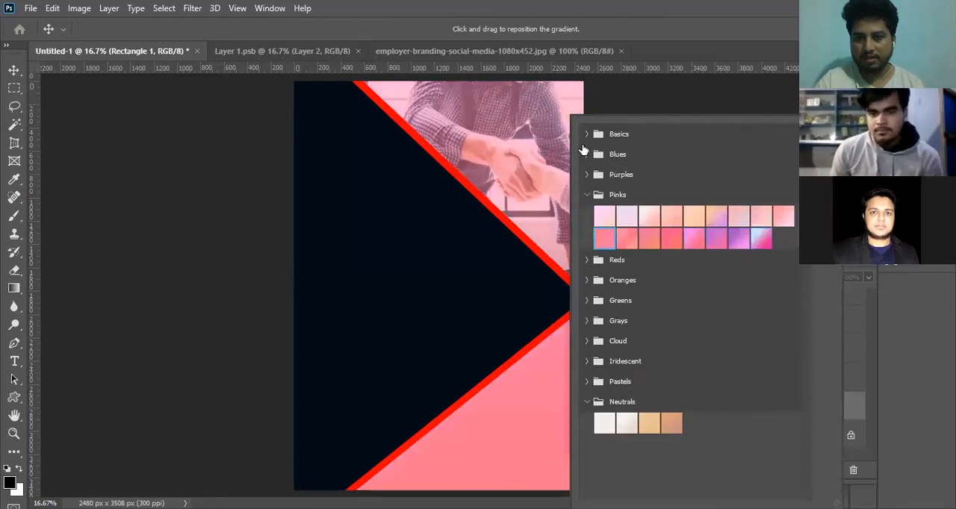
# Compare presets from the Blues set on Rectangle 1 and apply the bright blue gradient, keeping the Linear style and 90° angle.
pyautogui.click(586, 135)
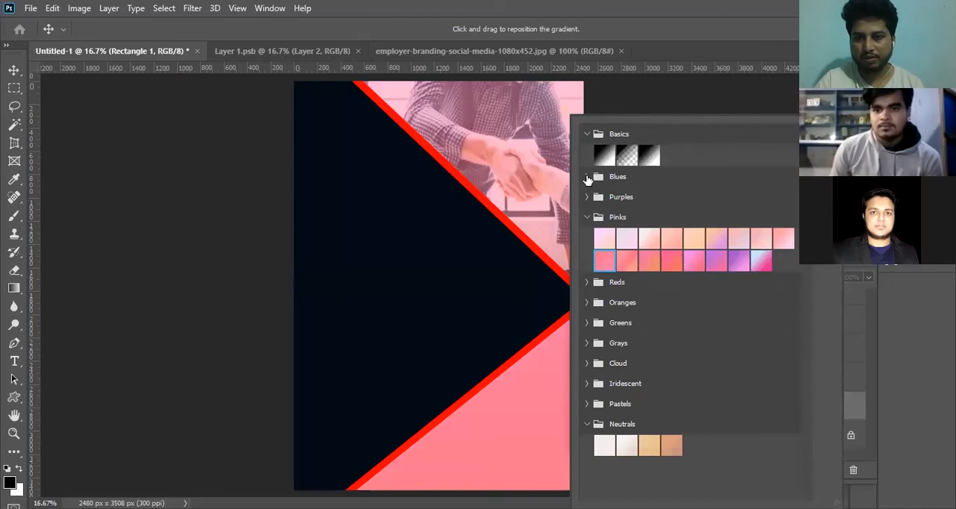
pyautogui.click(587, 177)
pyautogui.click(693, 245)
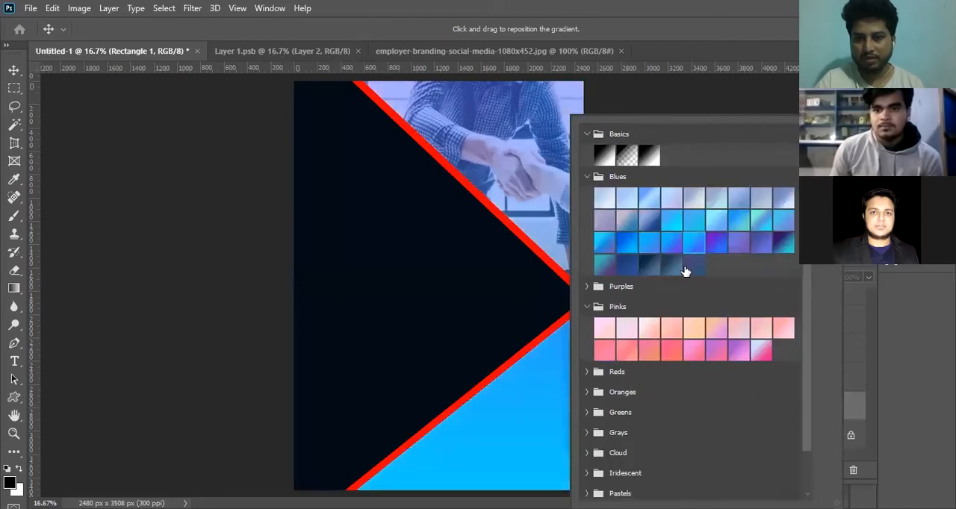
pyautogui.click(674, 269)
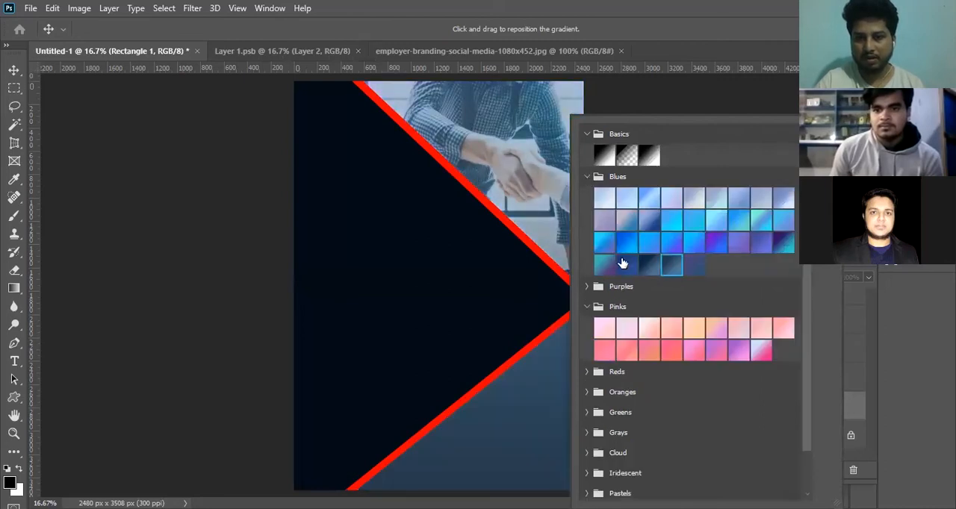
pyautogui.click(627, 243)
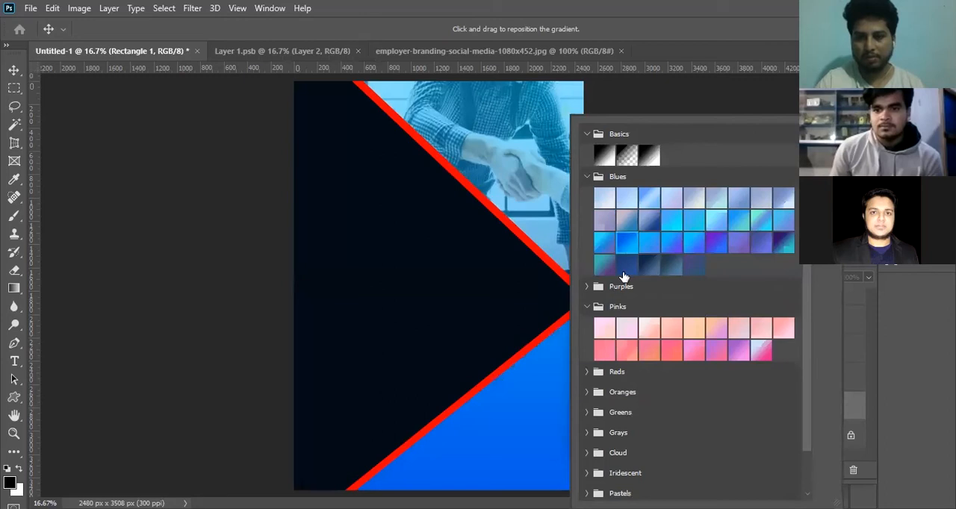
pyautogui.click(17, 78)
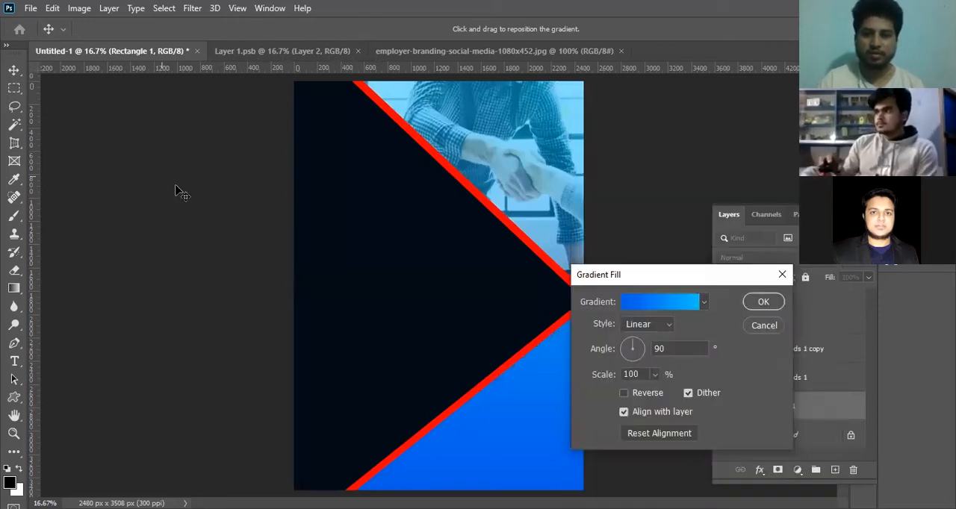
pyautogui.click(758, 301)
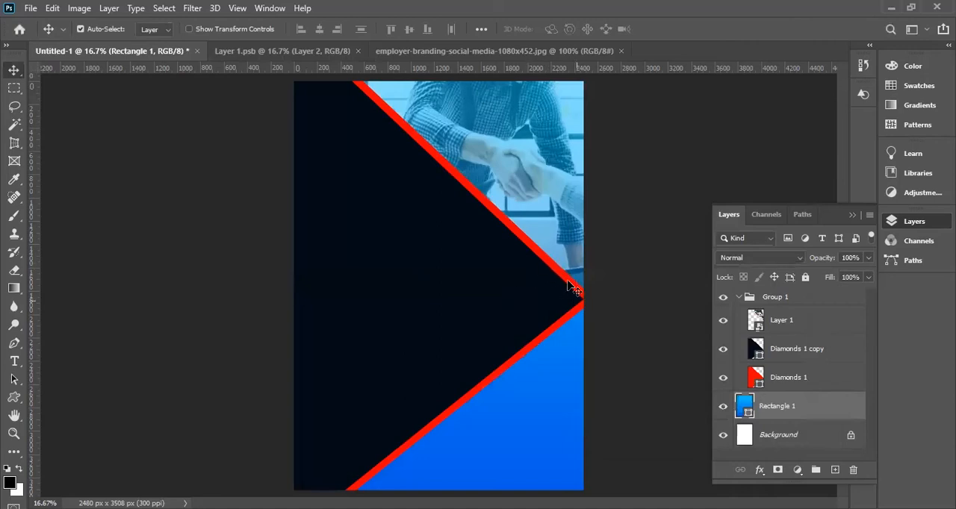
# Try the green 08c460 as the fill colour of Diamonds 1, and cancel the colour change.
pyautogui.click(759, 382)
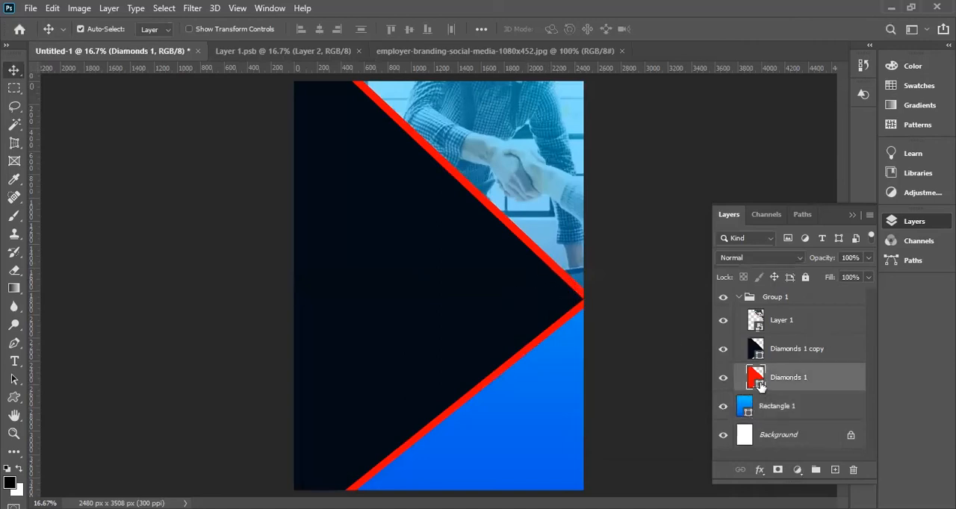
pyautogui.doubleClick(760, 385)
pyautogui.moveTo(748, 264); pyautogui.dragTo(763, 365)
pyautogui.moveTo(777, 336); pyautogui.dragTo(773, 289)
pyautogui.click(764, 233)
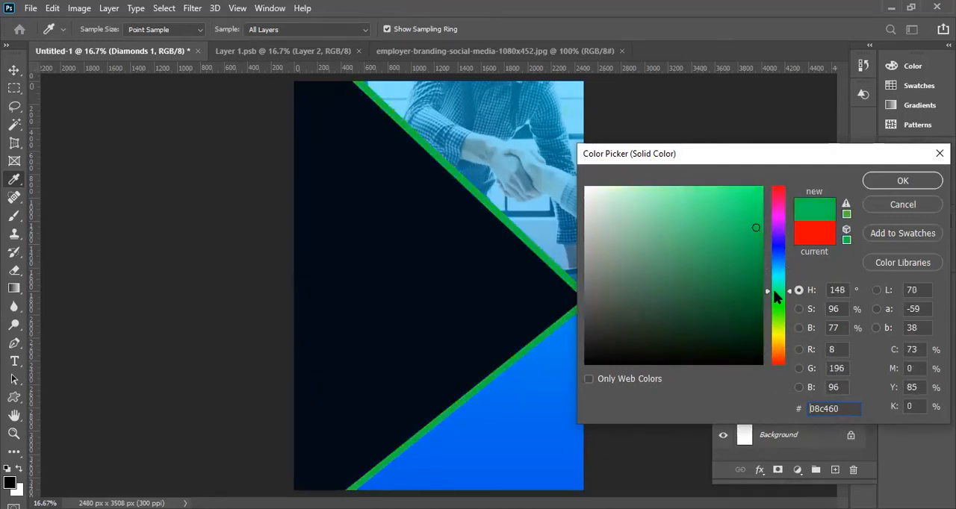
pyautogui.click(901, 206)
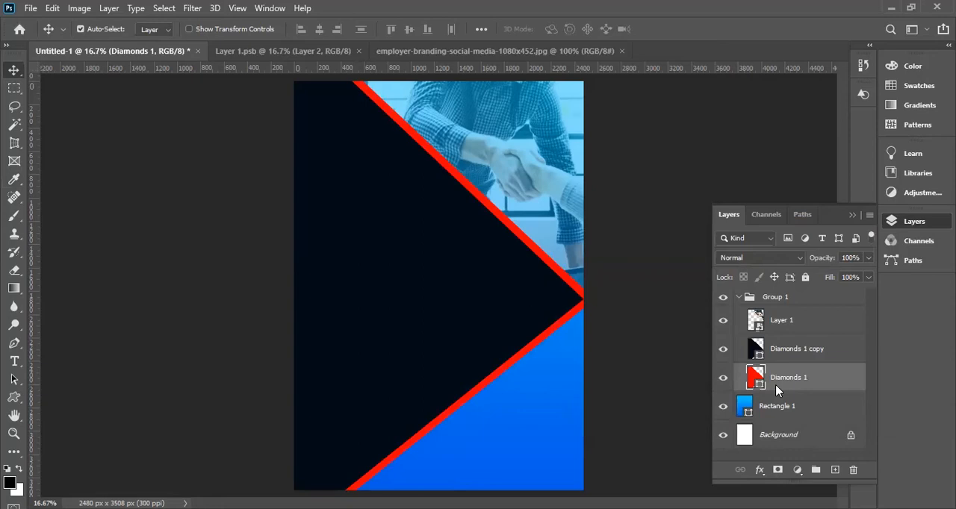
# Try the purple 9800e7 as the fill colour of Diamonds 1, and cancel the colour change.
pyautogui.doubleClick(756, 379)
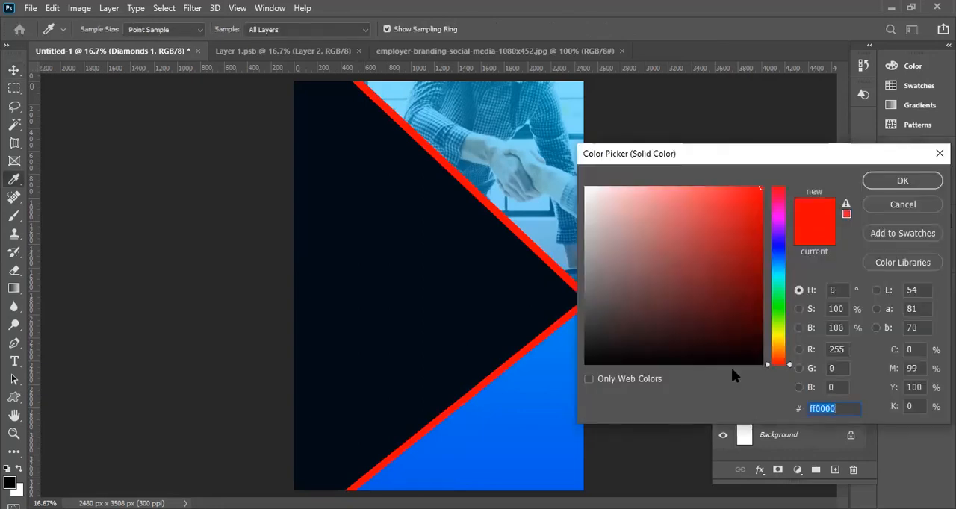
pyautogui.click(777, 225)
pyautogui.moveTo(757, 213)
pyautogui.mouseDown()
pyautogui.moveTo(767, 203)
pyautogui.moveTo(856, 199)
pyautogui.mouseUp()
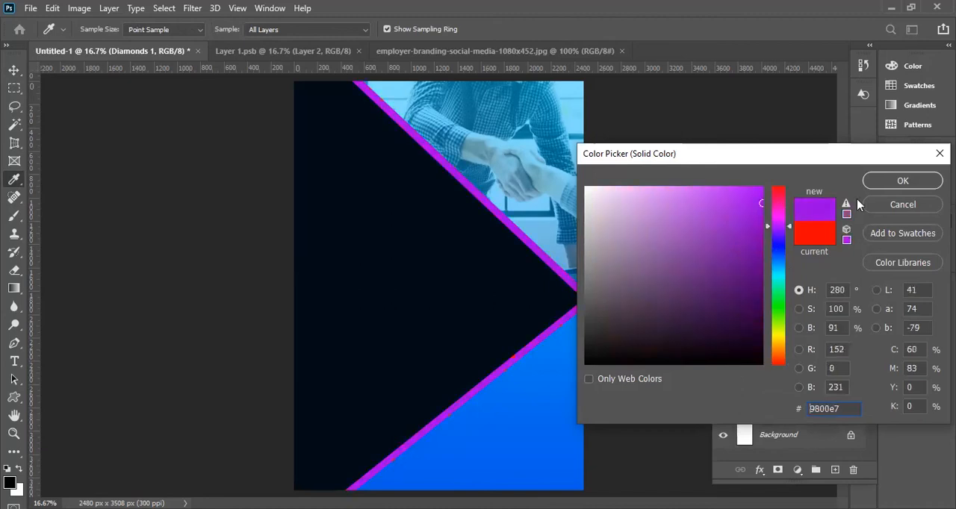
pyautogui.click(877, 205)
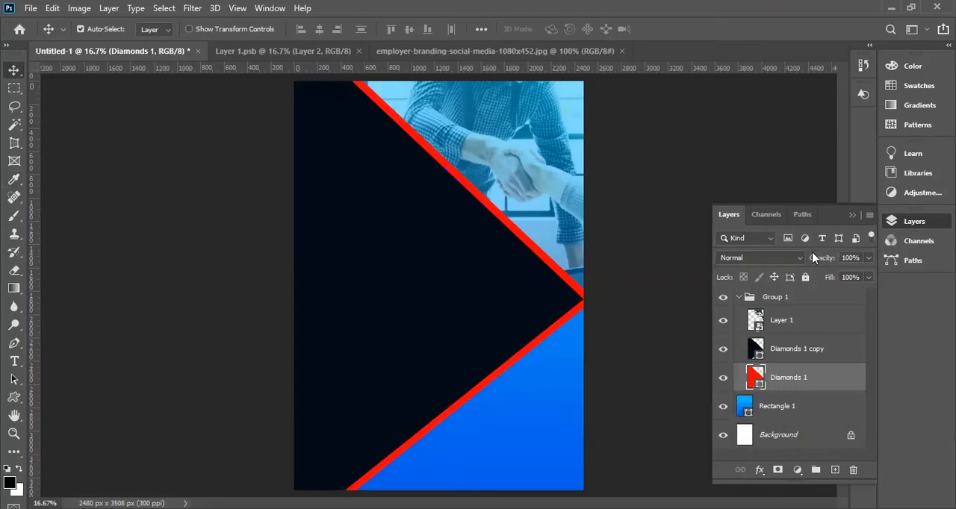
# Collapse Group 1 in the layer stack and check the overall flyer composition.
pyautogui.click(739, 297)
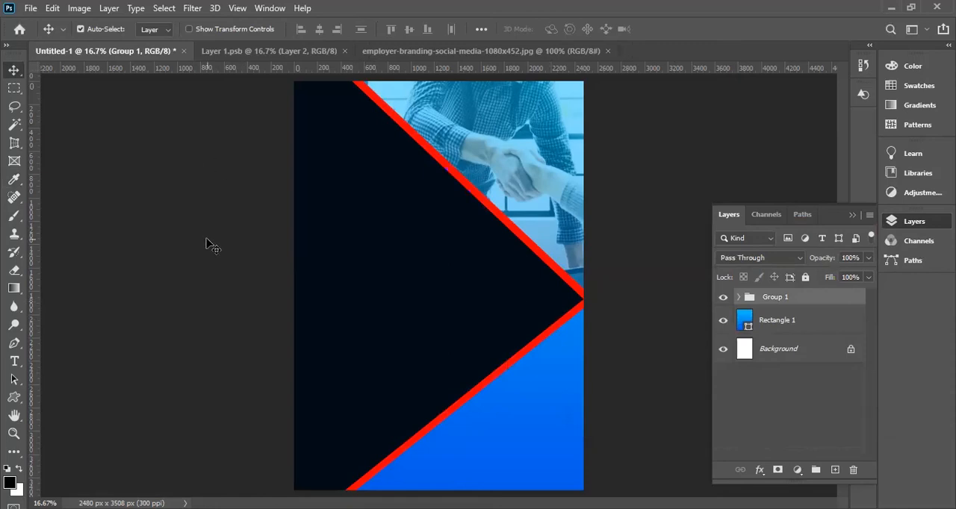
pyautogui.hotkey('ctrl', '-')
pyautogui.hotkey('ctrl', '-')
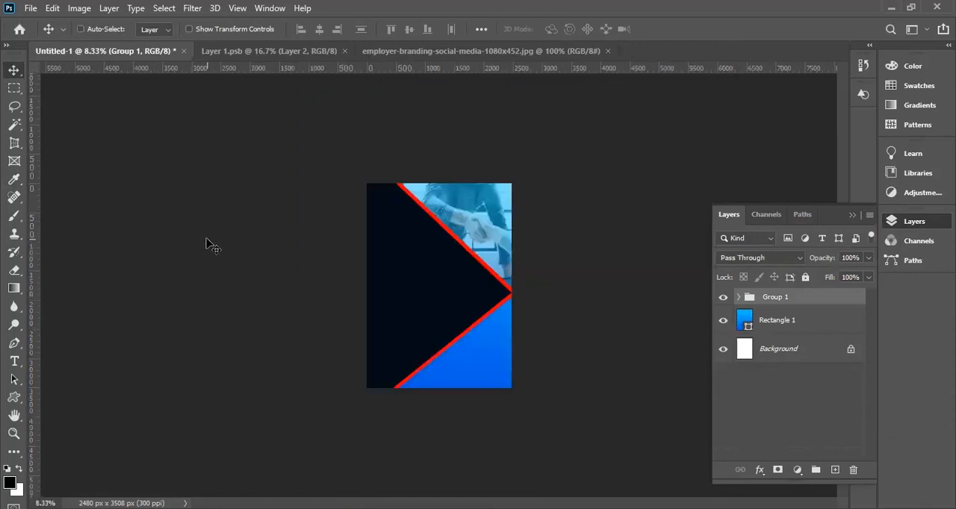
pyautogui.keyDown('ctrl'); pyautogui.click(409, 236); pyautogui.keyUp('ctrl')
pyautogui.keyDown('ctrl'); pyautogui.click(409, 236); pyautogui.keyUp('ctrl')
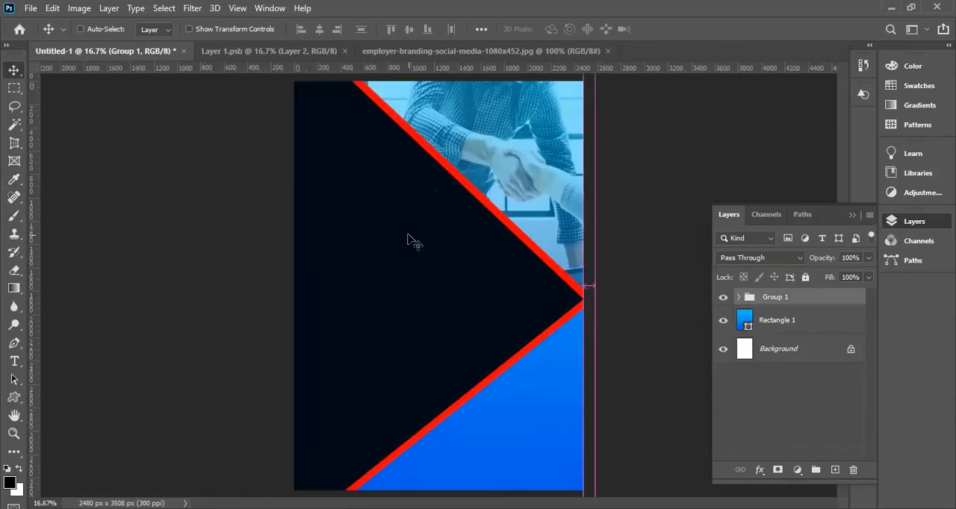
# Close the handshake photo document and Layer 1.psb, leaving only the flyer document open.
pyautogui.press('ctrl')
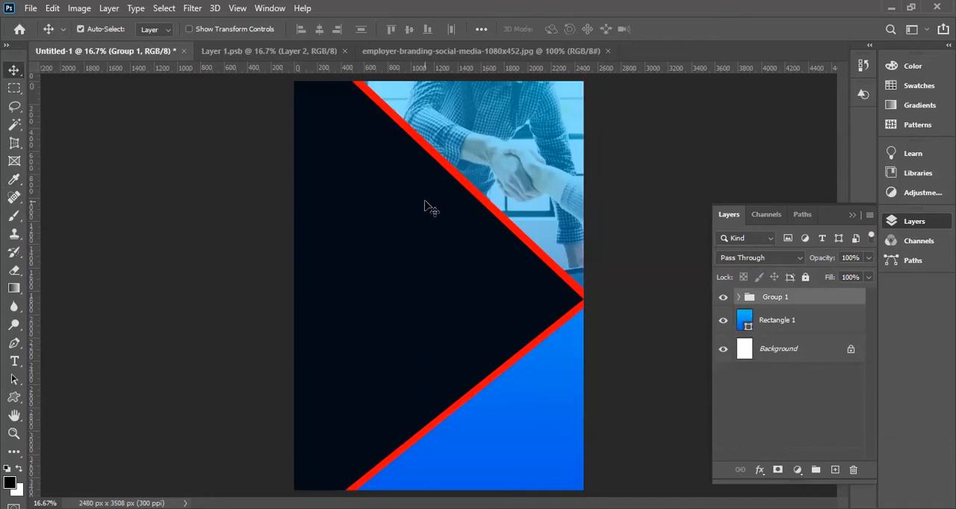
pyautogui.hotkey('ctrl', '-')
pyautogui.hotkey('ctrl', '-')
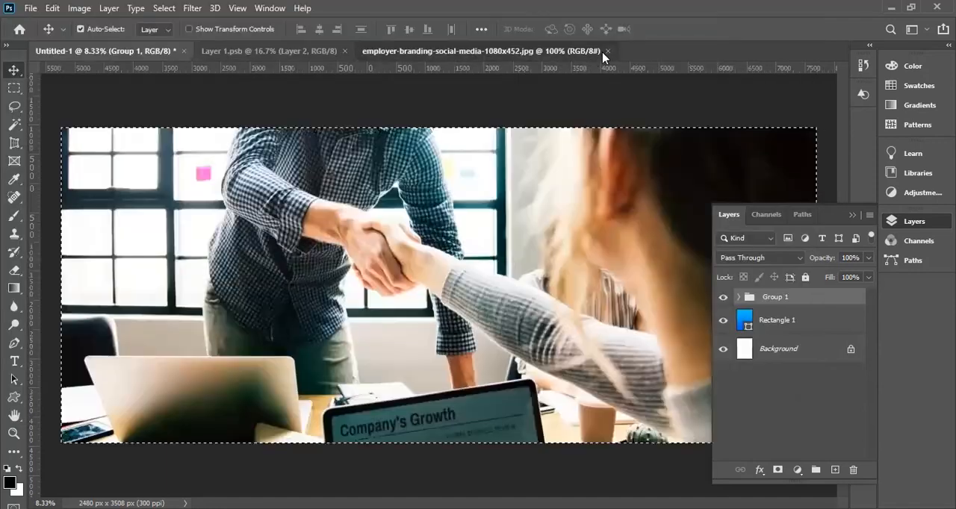
pyautogui.hotkey('ctrl', 'w')
pyautogui.click(306, 53)
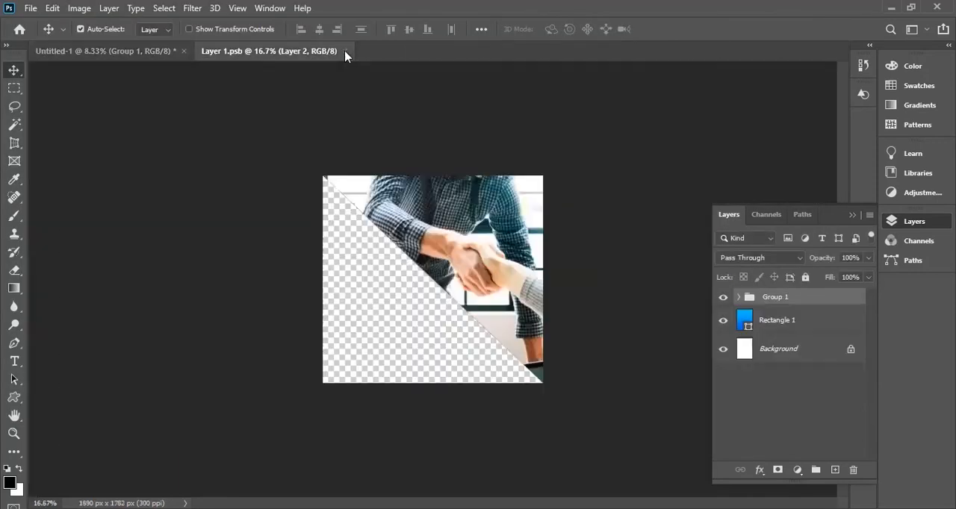
pyautogui.hotkey('ctrl', 'w')
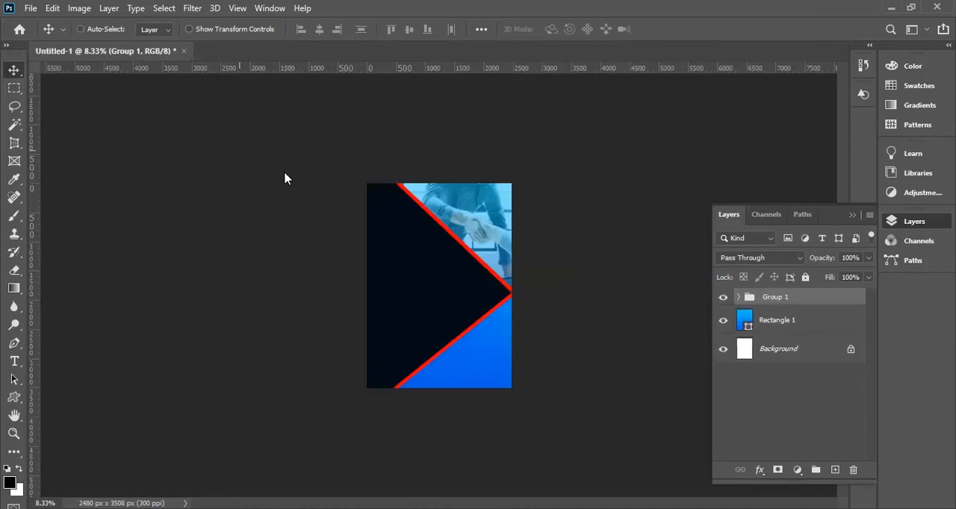
# Open the Screenshot_2 image from the Desktop folder to view its hair care logo, and close it.
pyautogui.hotkey('ctrl', 'o')
pyautogui.scroll(-3, 476, 281)
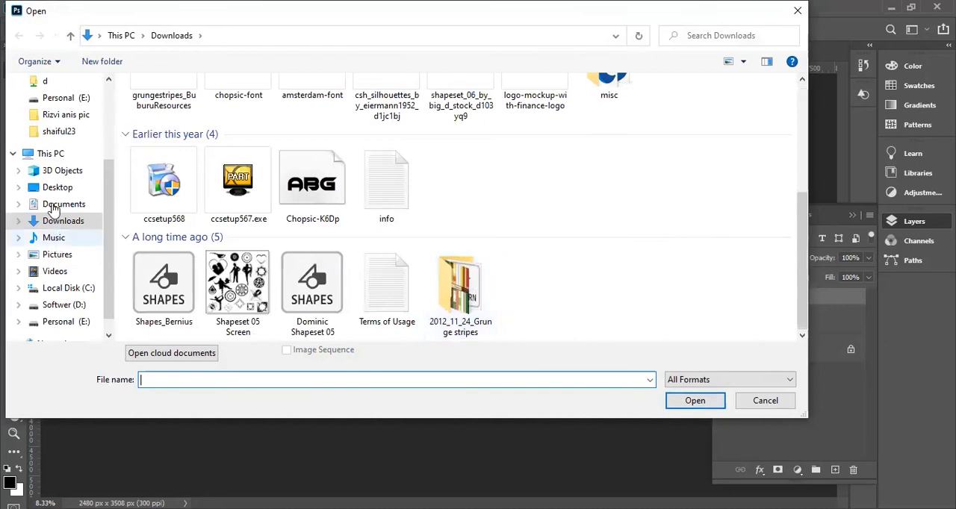
pyautogui.scroll(1, 107, 236)
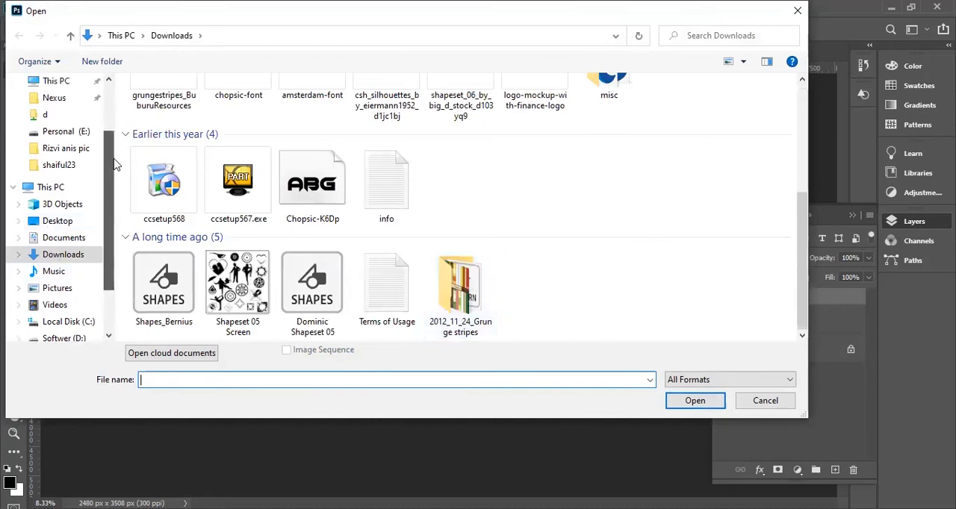
pyautogui.scroll(2, 67, 127)
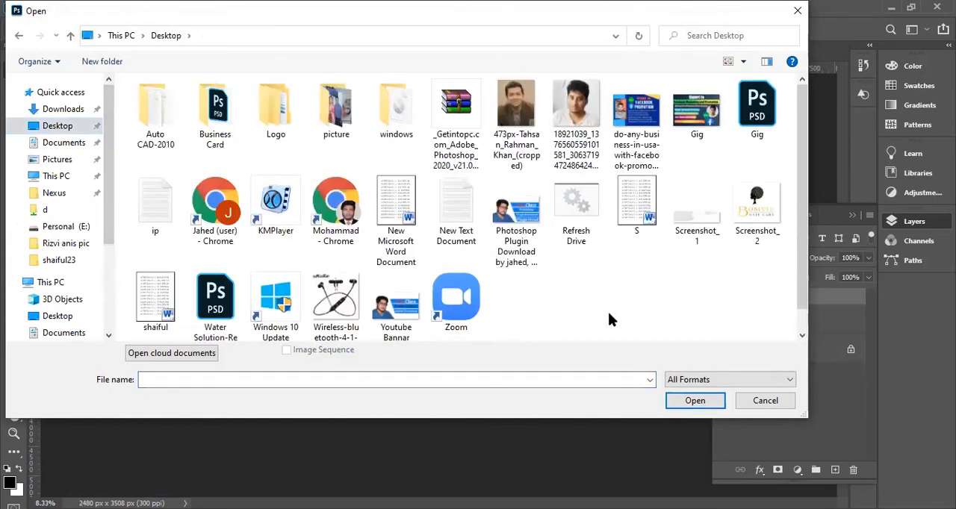
pyautogui.click(751, 221)
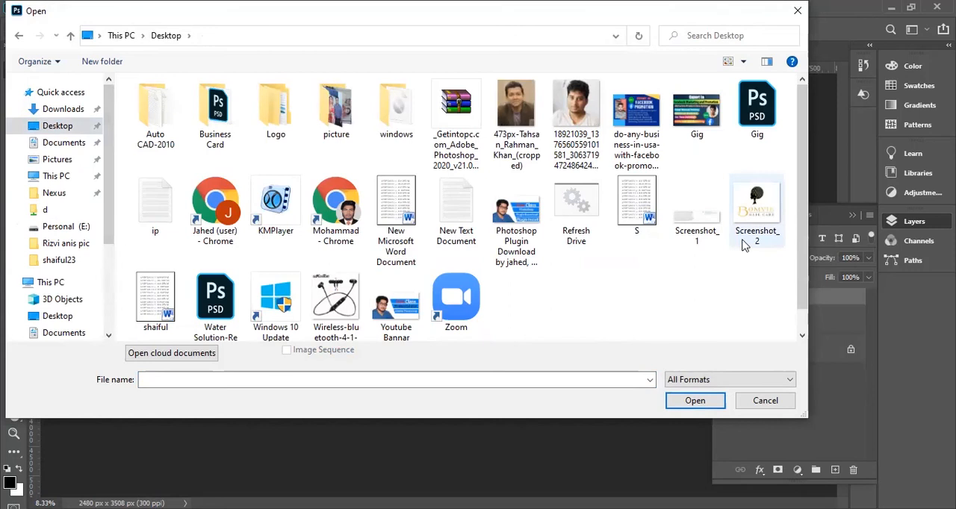
pyautogui.click(702, 408)
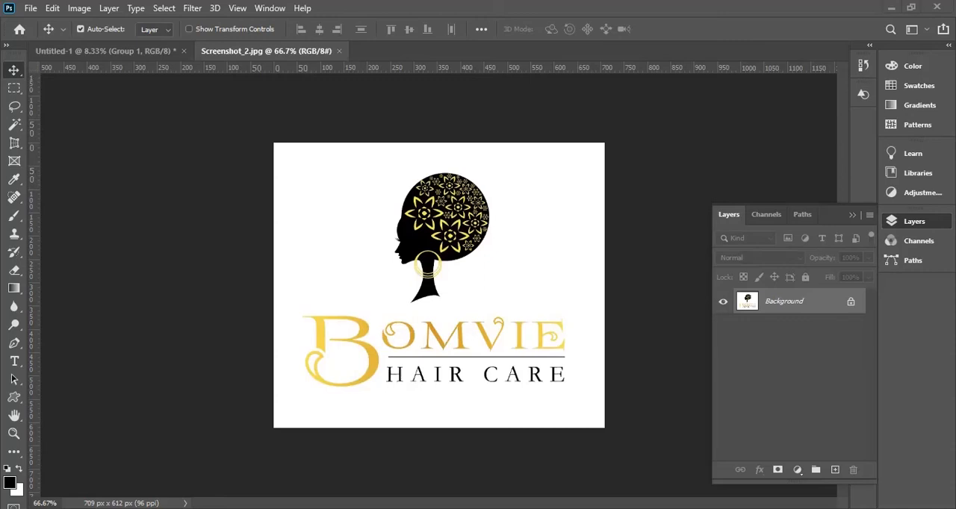
pyautogui.click(338, 51)
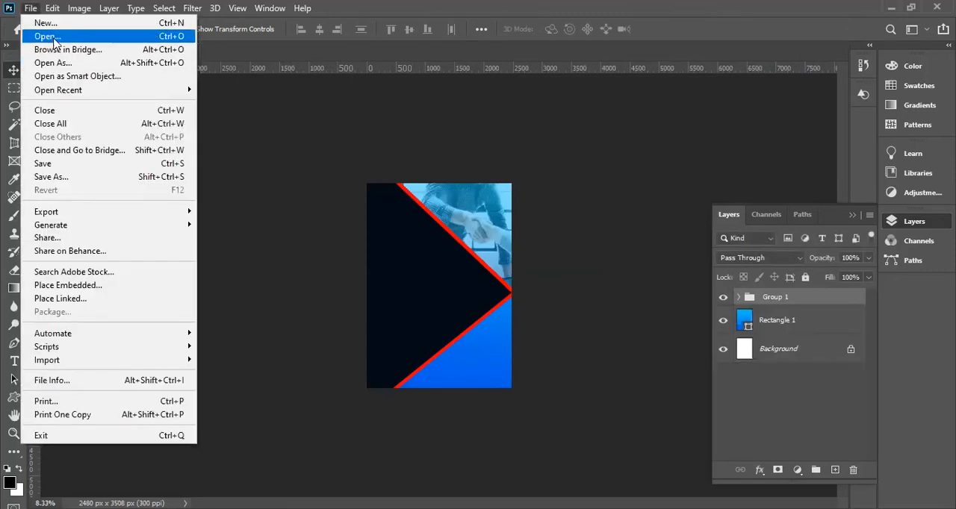
# Open the logo image with the WS Water Solution artwork from the Downloads folder.
pyautogui.press('Return')
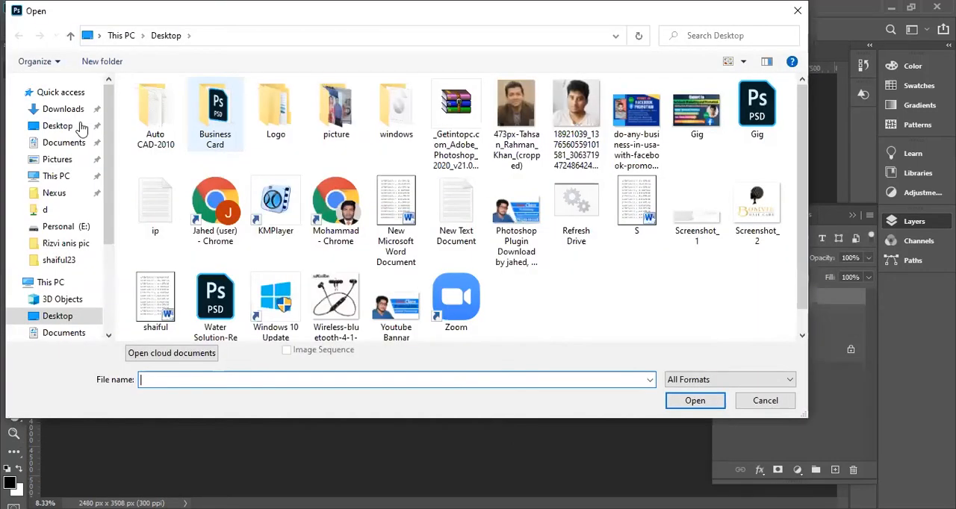
pyautogui.click(62, 108)
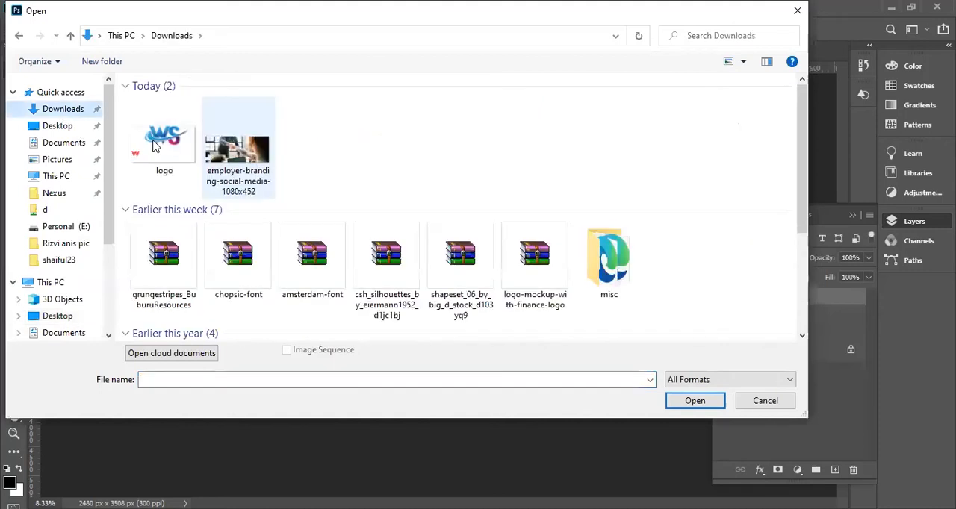
pyautogui.click(159, 146)
pyautogui.press('Return')
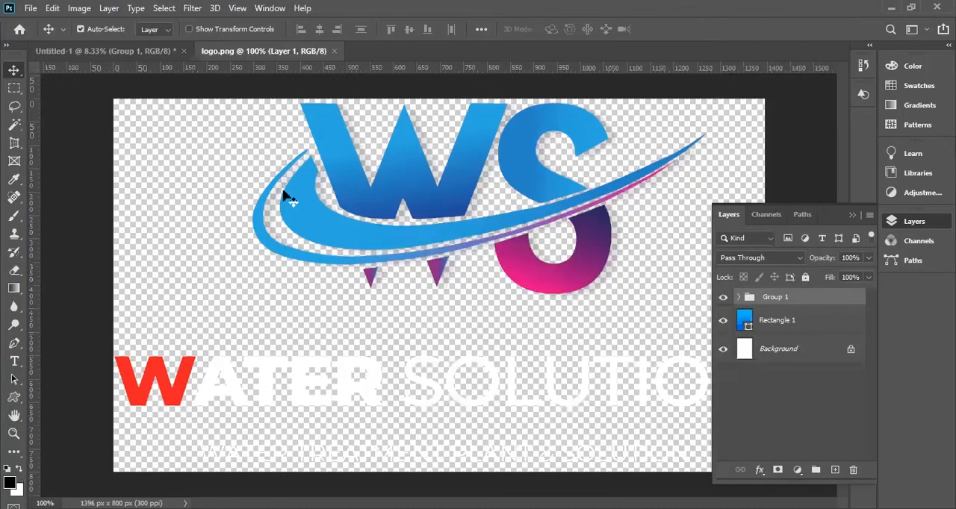
# Copy the entire Water Solution logo into the flyer and place it on the dark area beside the handshake photo.
pyautogui.hotkey('ctrl', 'a')
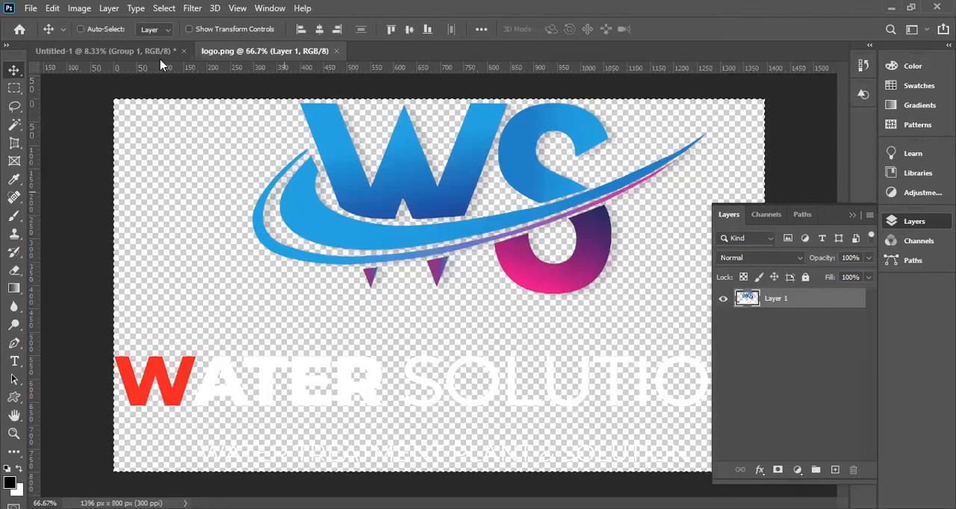
pyautogui.moveTo(168, 76); pyautogui.dragTo(448, 280)
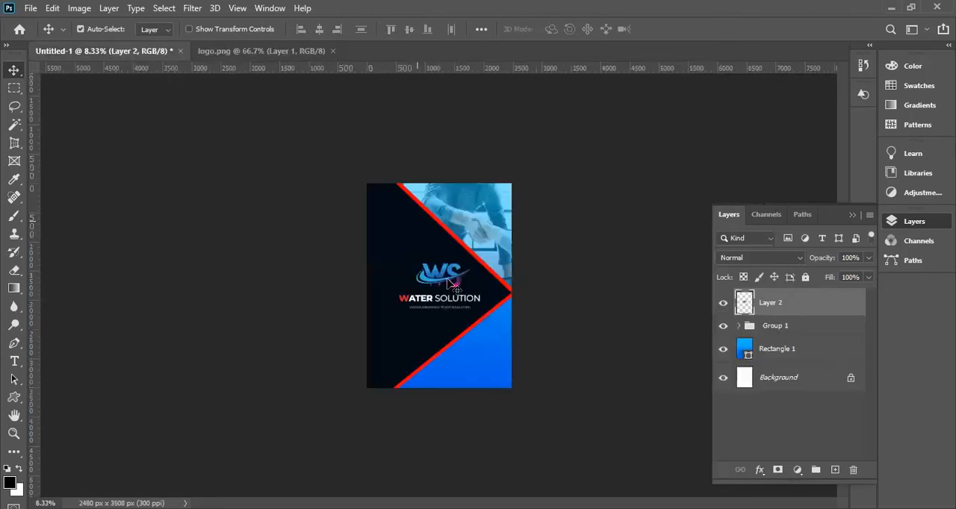
pyautogui.moveTo(414, 247); pyautogui.dragTo(389, 221)
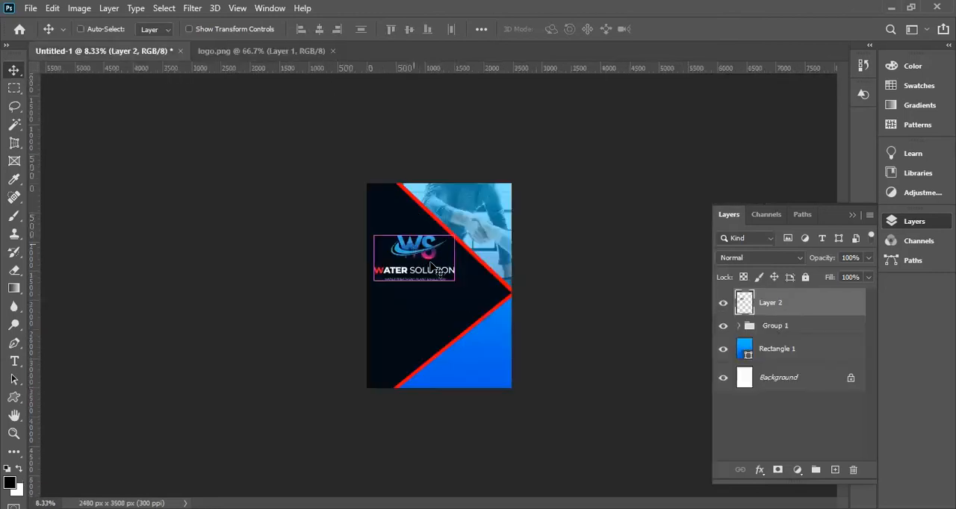
# Scale the Water Solution logo to about 70% and position it in the upper part of the dark area.
pyautogui.hotkey('ctrl', 't')
pyautogui.moveTo(454, 280); pyautogui.dragTo(401, 235)
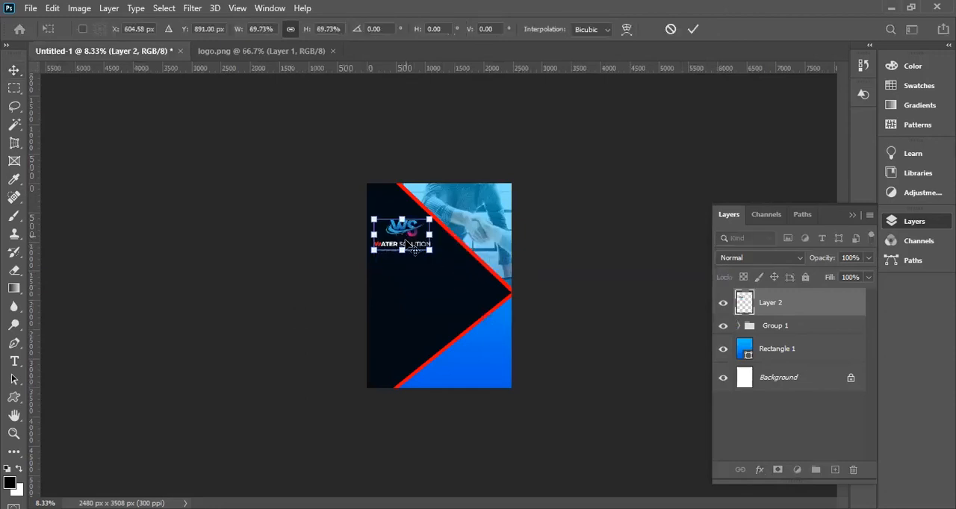
pyautogui.press('Return')
pyautogui.keyDown('ctrl'); pyautogui.click(401, 235); pyautogui.keyUp('ctrl')
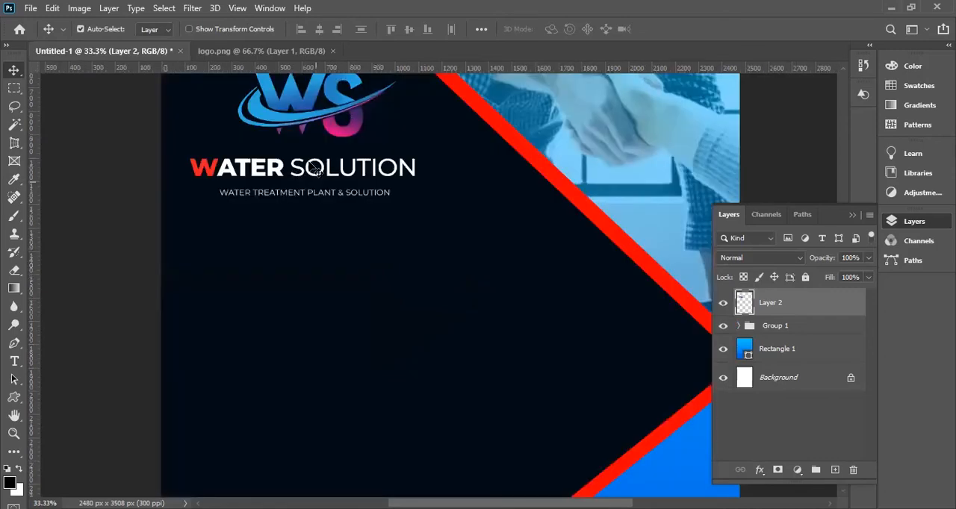
pyautogui.moveTo(360, 125); pyautogui.dragTo(380, 125)
pyautogui.scroll(3, 377, 237)
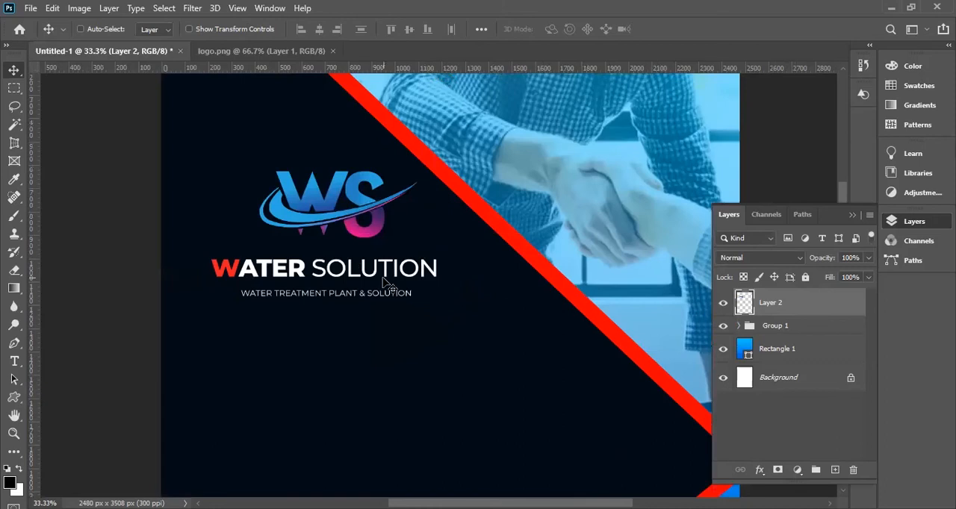
pyautogui.hotkey('ctrl', '-')
pyautogui.hotkey('ctrl', '-')
pyautogui.hotkey('ctrl', '-')
pyautogui.hotkey('ctrl', '-')
pyautogui.keyDown('ctrl'); pyautogui.click(425, 206); pyautogui.keyUp('ctrl')
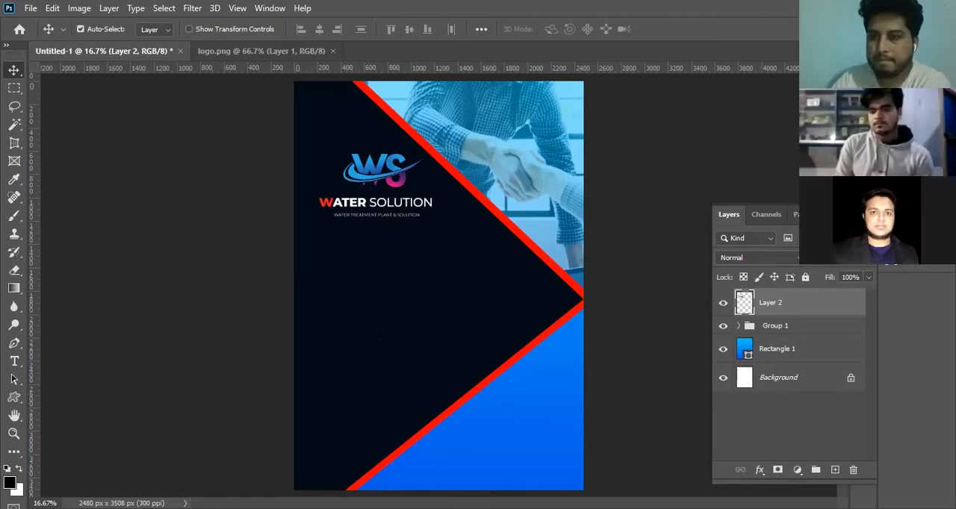
# Browse the custom shape library, expanding the Electronic Games, Signs, Flags, Helmets, All Legacy Default Shapes and Objects groups.
pyautogui.click(17, 399)
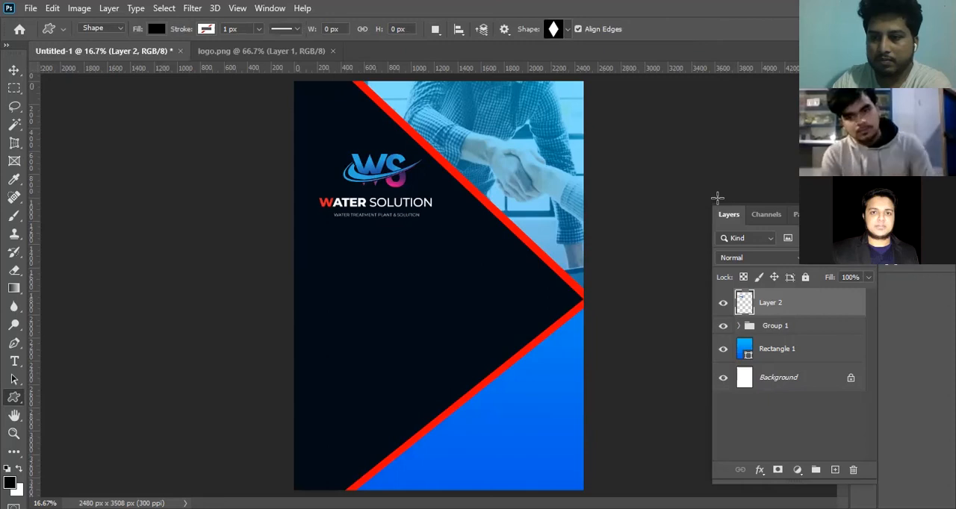
pyautogui.click(566, 29)
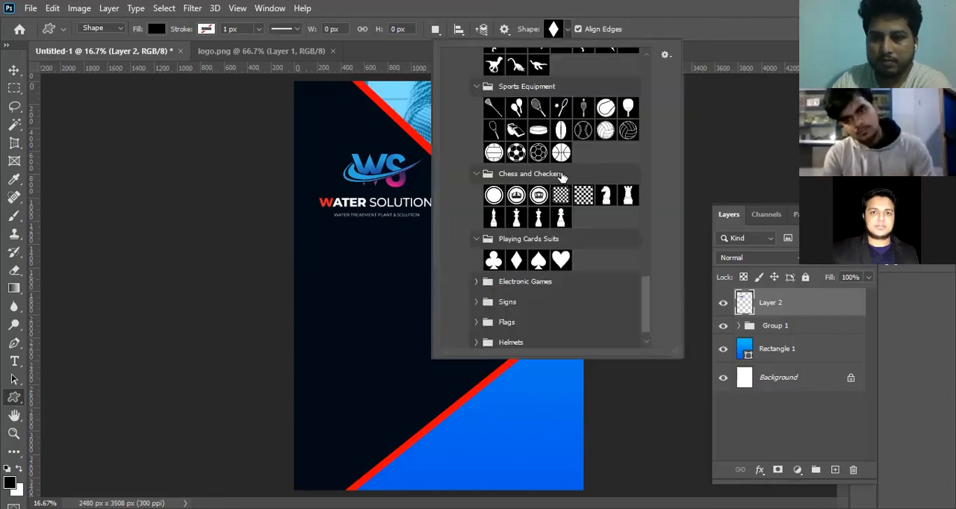
pyautogui.scroll(-2, 558, 234)
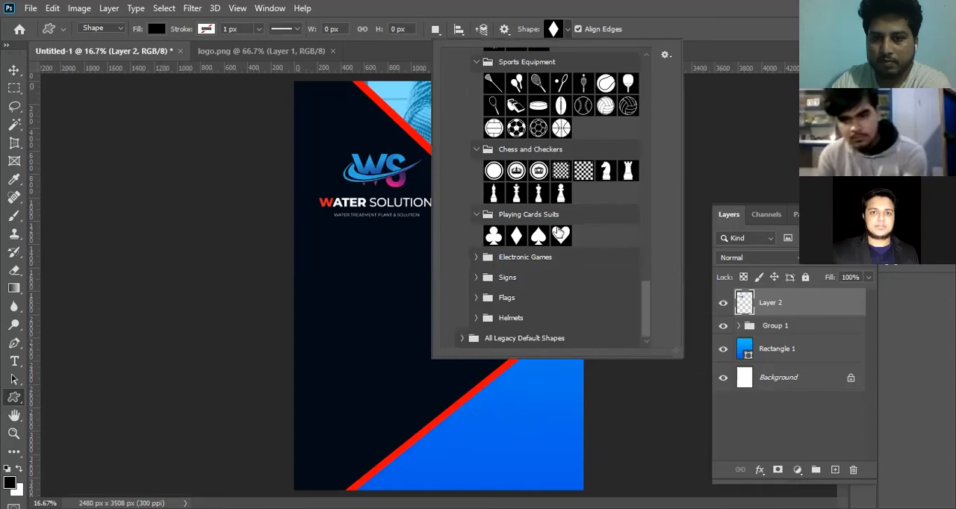
pyautogui.click(476, 257)
pyautogui.scroll(-1, 484, 279)
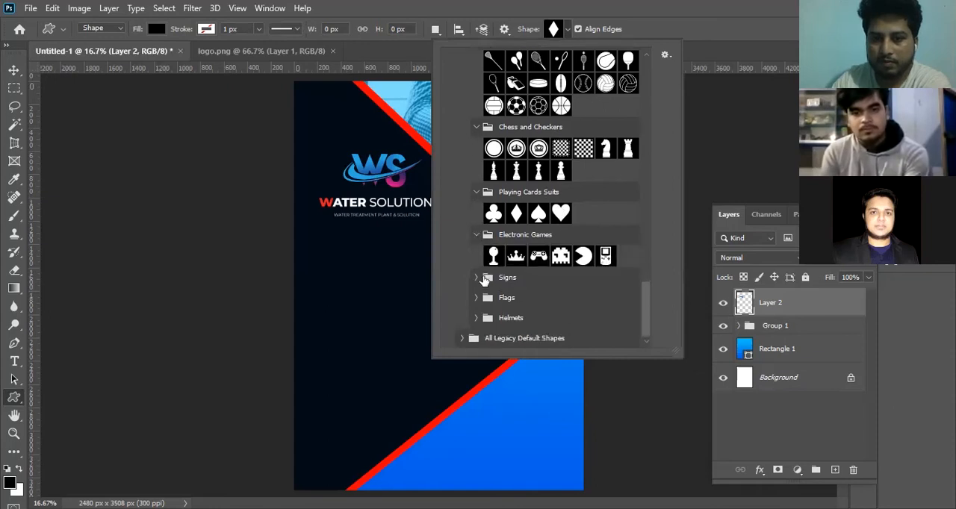
pyautogui.click(476, 277)
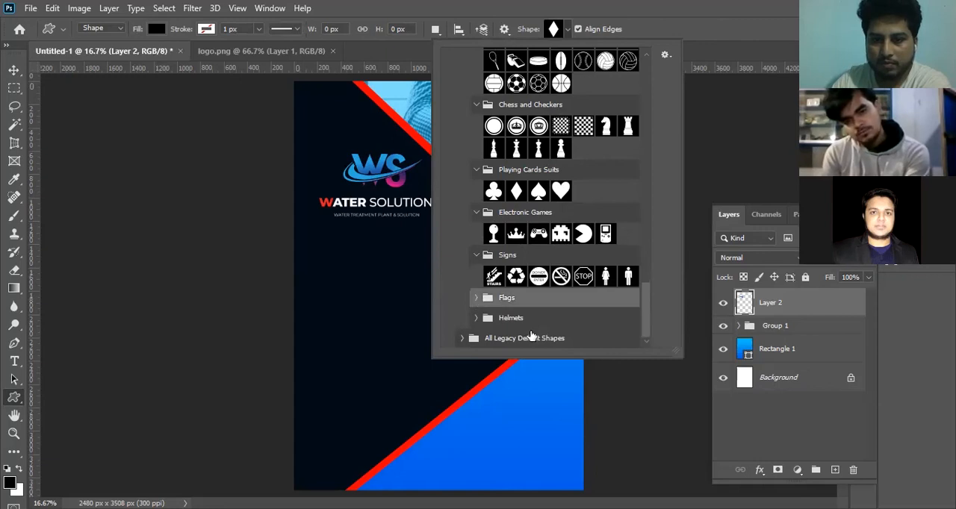
pyautogui.click(473, 299)
pyautogui.scroll(-1, 482, 317)
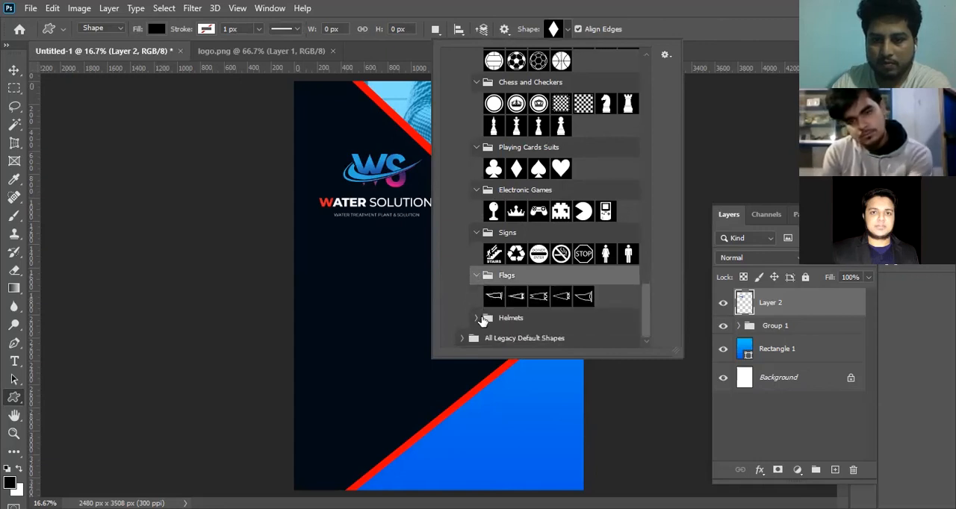
pyautogui.click(477, 319)
pyautogui.scroll(-1, 515, 323)
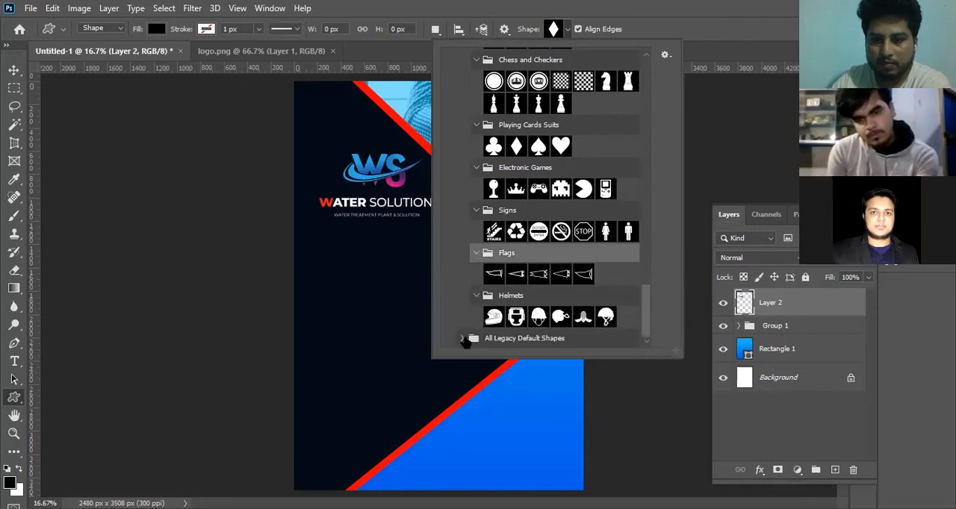
pyautogui.moveTo(646, 265); pyautogui.dragTo(646, 337)
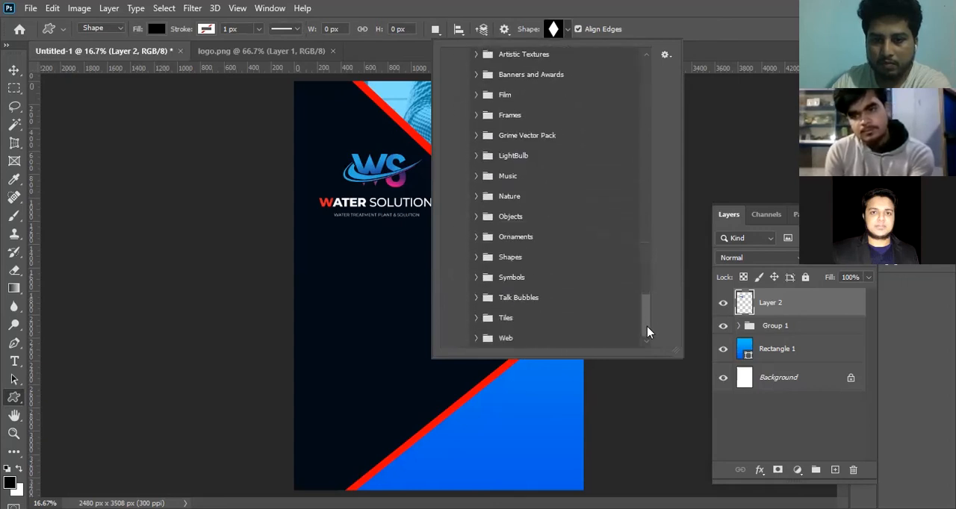
pyautogui.click(474, 216)
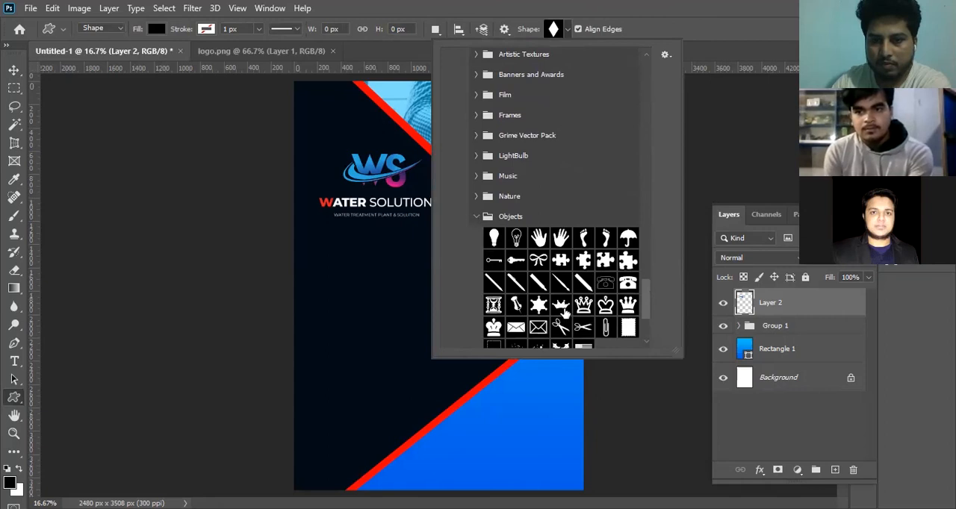
pyautogui.scroll(-1, 567, 314)
pyautogui.moveTo(629, 261); pyautogui.dragTo(349, 305)
pyautogui.moveTo(325, 277); pyautogui.dragTo(394, 337)
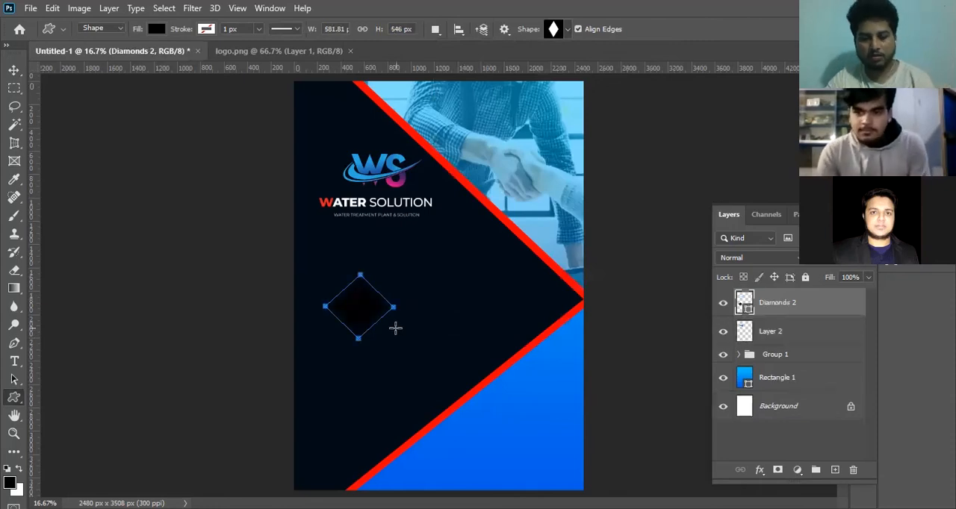
pyautogui.hotkey('ctrl', 'z')
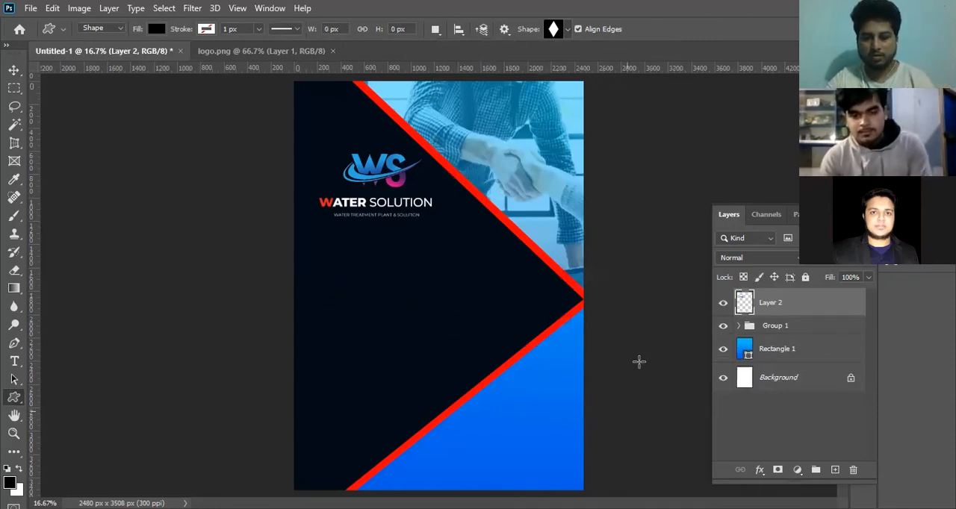
# Draw the solid envelope custom shape from the Objects group below the logo, about 834 px wide and 456 px high.
pyautogui.click(568, 29)
pyautogui.click(517, 305)
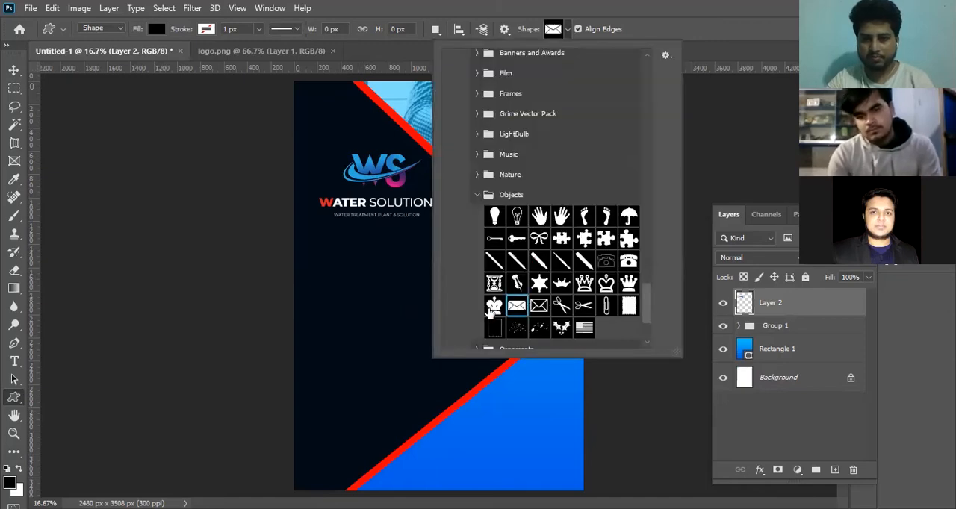
pyautogui.moveTo(314, 267); pyautogui.dragTo(410, 332)
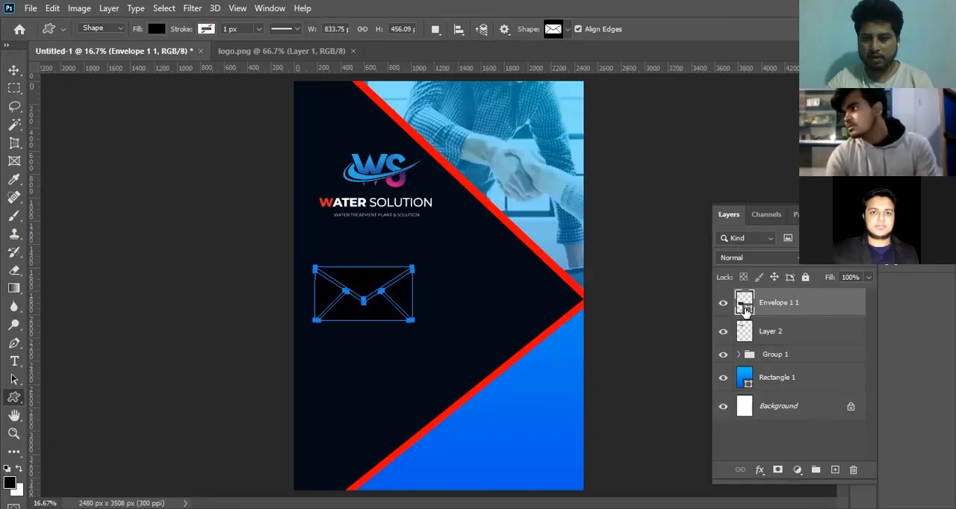
# Change the envelope shape's fill colour to white (ffffff).
pyautogui.doubleClick(745, 312)
pyautogui.moveTo(640, 252); pyautogui.dragTo(585, 186)
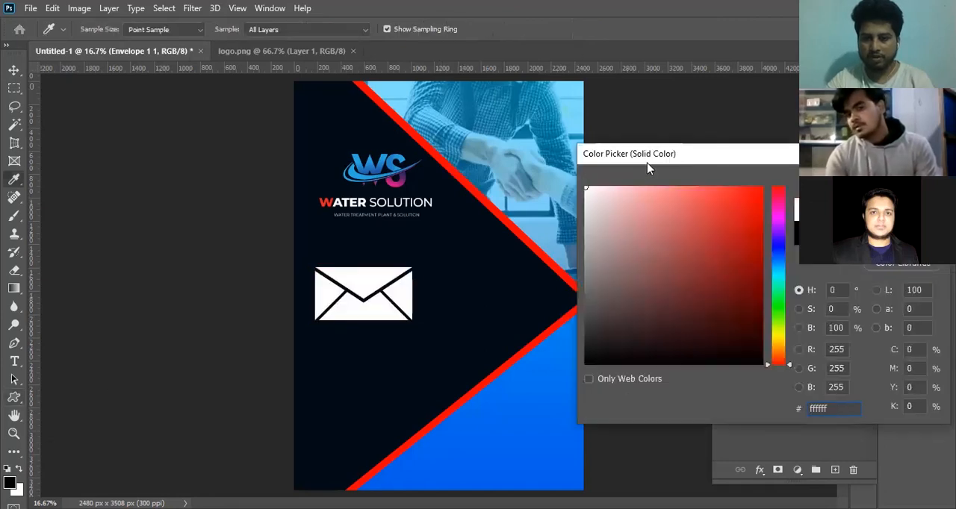
pyautogui.moveTo(639, 161); pyautogui.dragTo(483, 184)
pyautogui.moveTo(624, 215)
pyautogui.mouseDown()
pyautogui.moveTo(623, 377)
pyautogui.moveTo(623, 212)
pyautogui.mouseUp()
pyautogui.moveTo(463, 242); pyautogui.dragTo(427, 208)
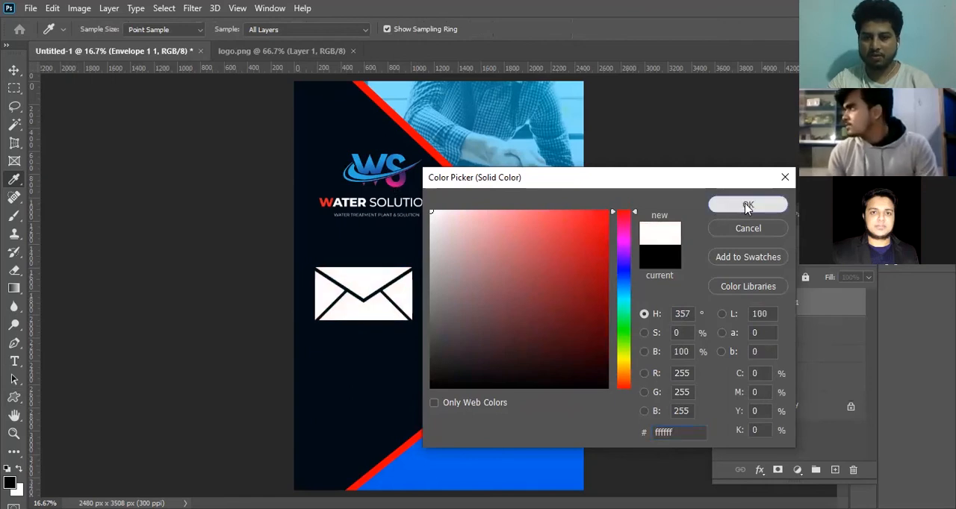
pyautogui.click(748, 204)
# Scale the envelope down and duplicate it into a column of four icons below the logo, spaced about 111 px apart.
pyautogui.click(14, 70)
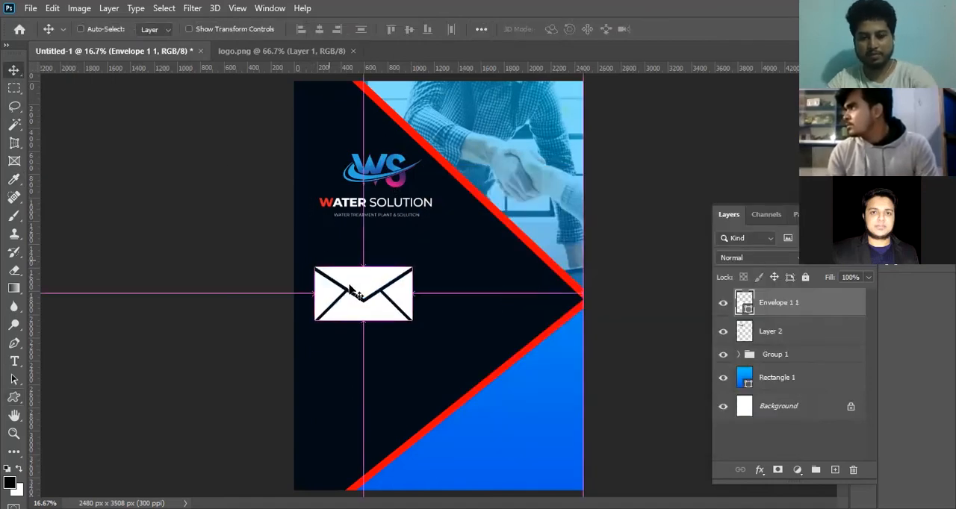
pyautogui.hotkey('ctrl', 't')
pyautogui.moveTo(412, 320); pyautogui.dragTo(329, 389)
pyautogui.press('Return')
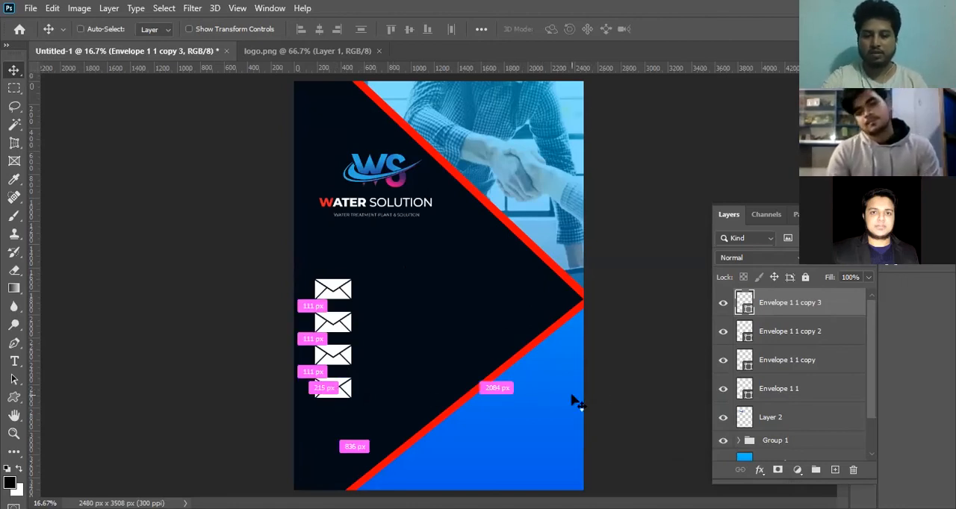
pyautogui.hotkey('ctrl', '-')
pyautogui.hotkey('ctrl', '+')
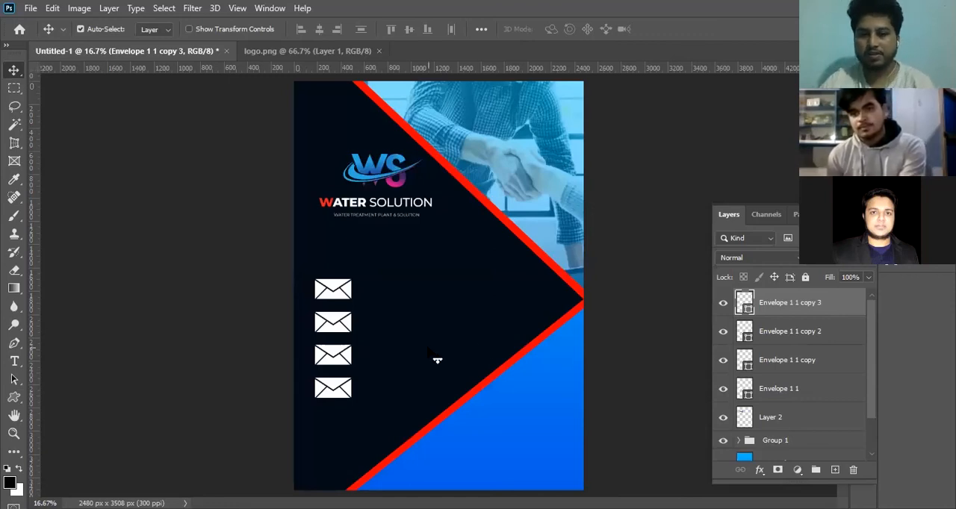
# Stagger the envelope column by moving the first and third icons to the right and the second slightly up and left.
pyautogui.click(337, 297)
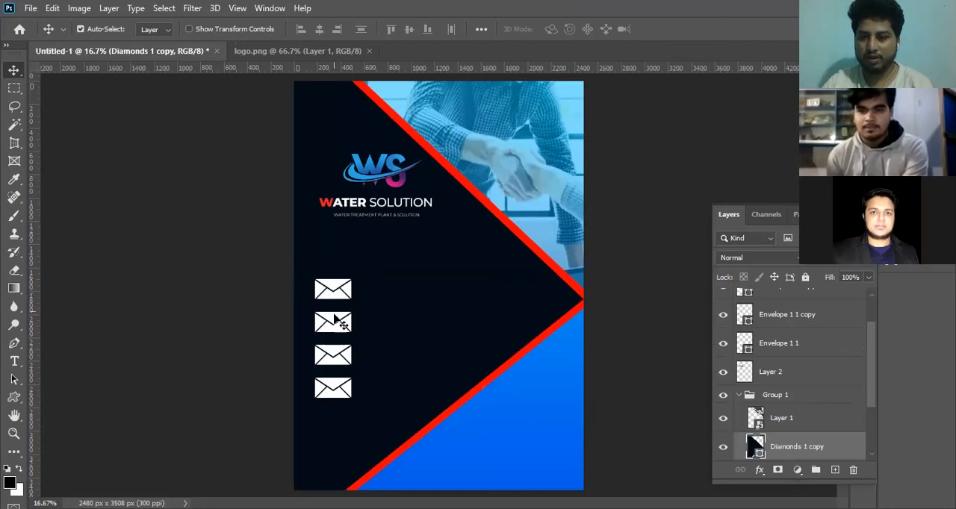
pyautogui.moveTo(343, 295); pyautogui.dragTo(377, 294)
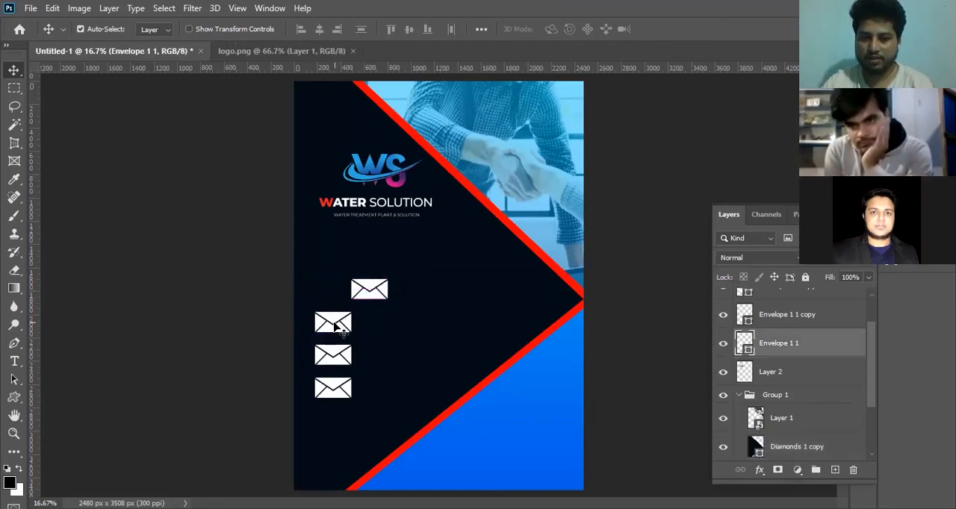
pyautogui.moveTo(336, 322); pyautogui.dragTo(329, 313)
pyautogui.moveTo(347, 357); pyautogui.dragTo(392, 357)
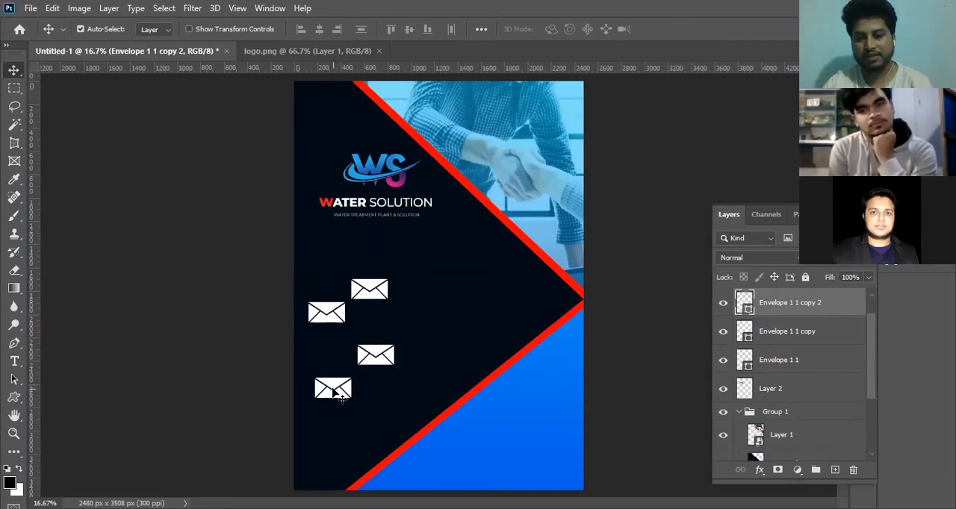
# Select all four envelopes and try left, horizontal-centre and right alignment on them, undoing each attempt.
pyautogui.moveTo(333, 393); pyautogui.dragTo(335, 393)
pyautogui.keyDown('shift'); pyautogui.click(375, 358); pyautogui.keyUp('shift')
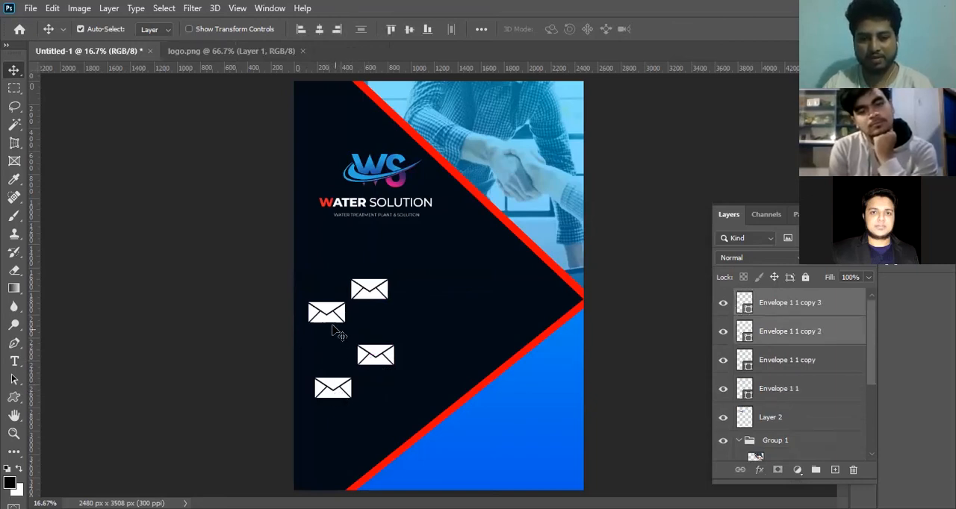
pyautogui.keyDown('shift'); pyautogui.click(369, 296); pyautogui.keyUp('shift')
pyautogui.keyDown('shift'); pyautogui.click(371, 298); pyautogui.keyUp('shift')
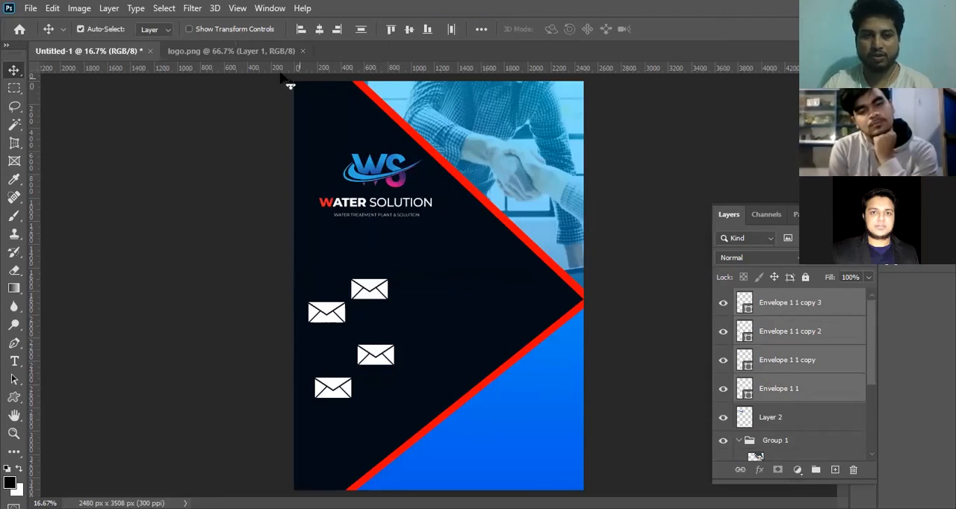
pyautogui.click(301, 29)
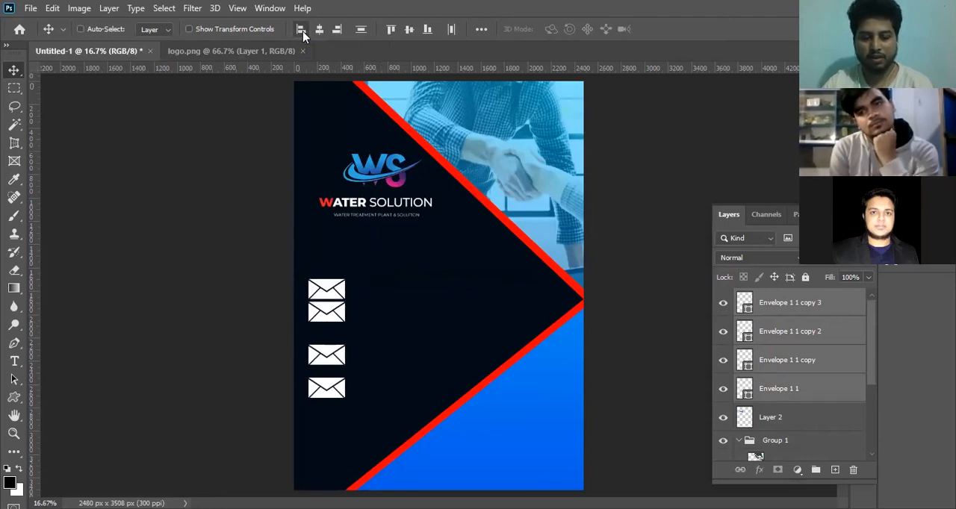
pyautogui.hotkey('ctrl', 'z')
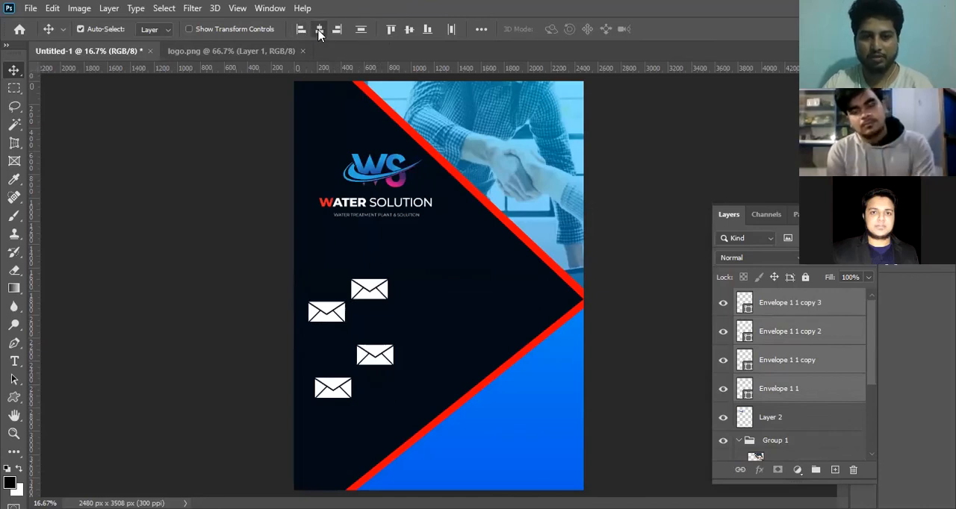
pyautogui.click(318, 31)
pyautogui.hotkey('ctrl', 'z')
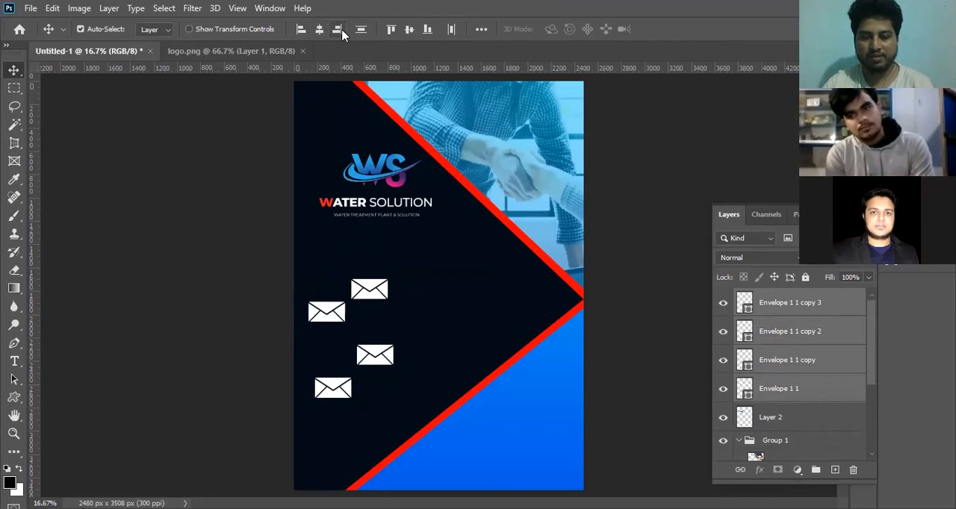
pyautogui.click(338, 31)
pyautogui.hotkey('ctrl', 'z')
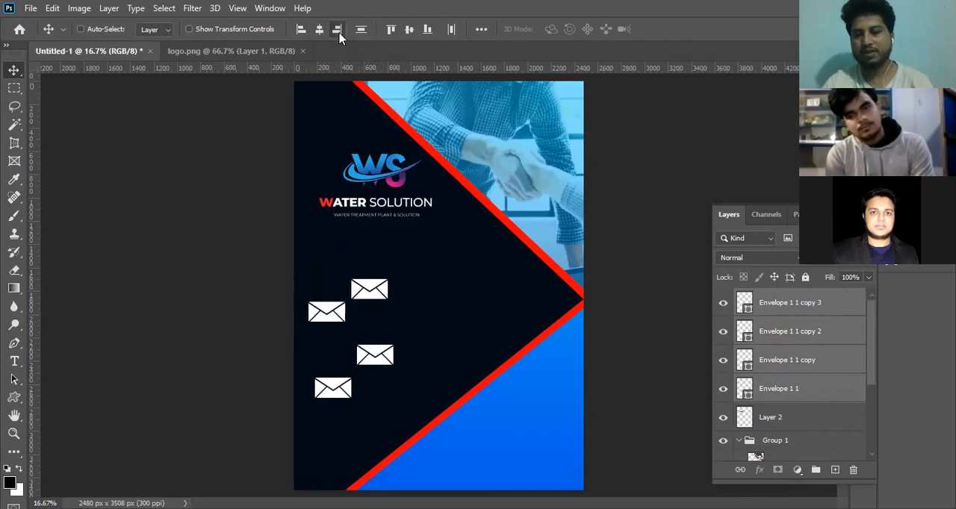
pyautogui.press('ctrl')
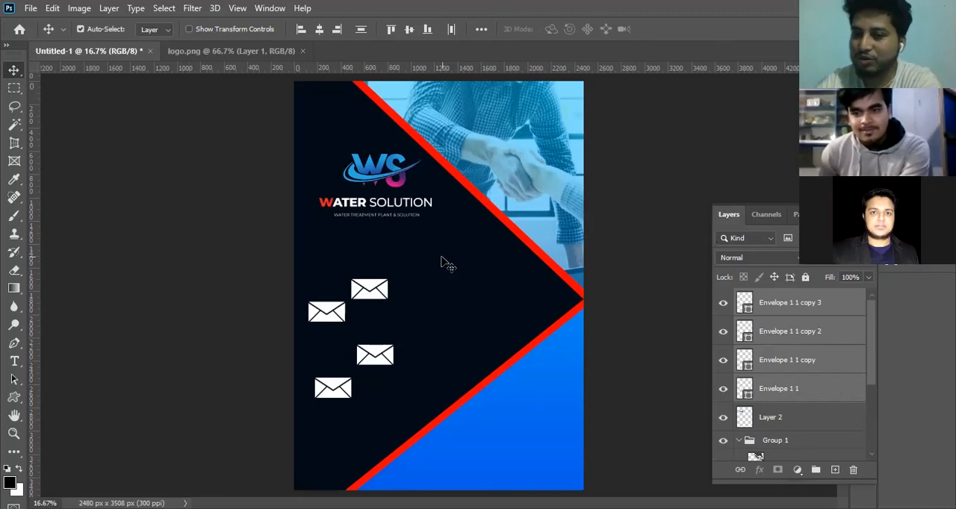
# Demonstrate layer visibility by hiding the four envelope layers and the logo's Layer 2, and showing them all again.
pyautogui.click(722, 302)
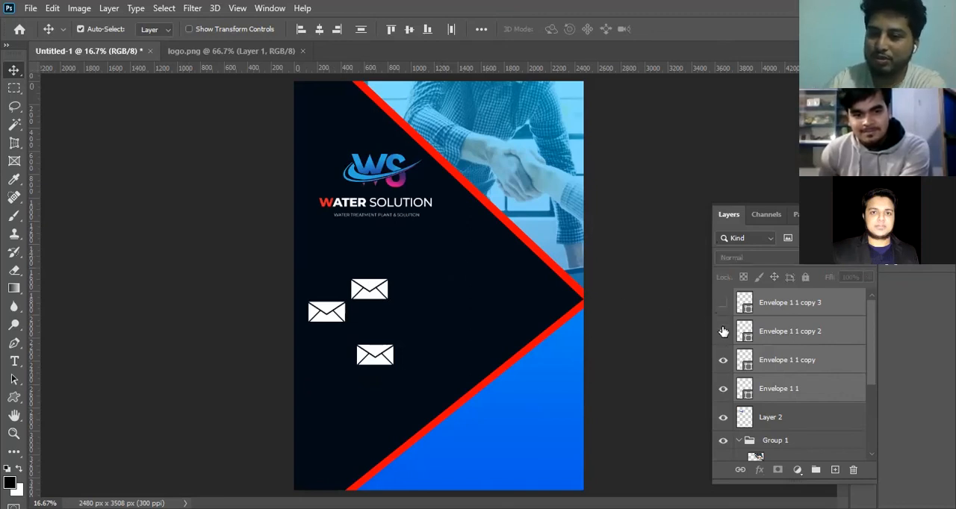
pyautogui.click(723, 331)
pyautogui.click(723, 302)
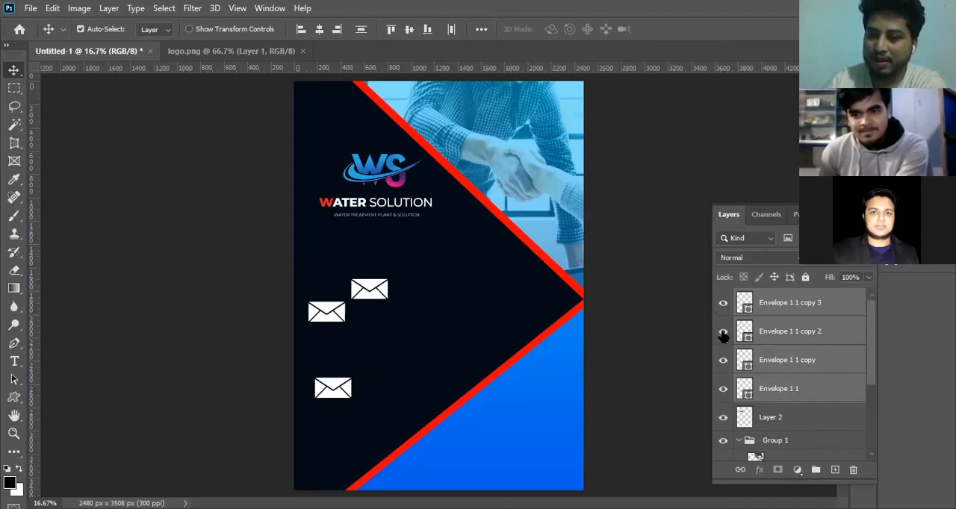
pyautogui.click(722, 330)
pyautogui.click(723, 302)
pyautogui.click(723, 331)
pyautogui.moveTo(722, 370); pyautogui.dragTo(723, 424)
pyautogui.click(723, 303)
pyautogui.click(723, 331)
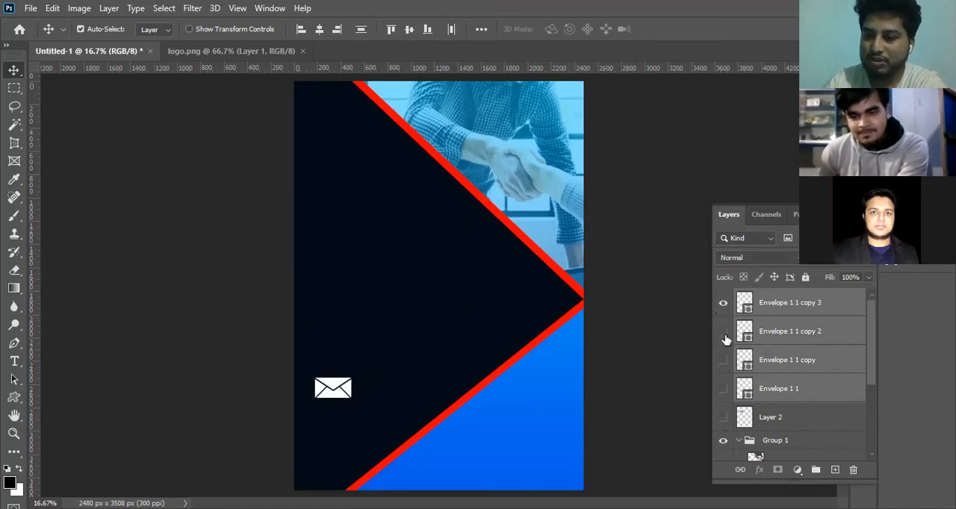
pyautogui.click(723, 360)
pyautogui.click(723, 388)
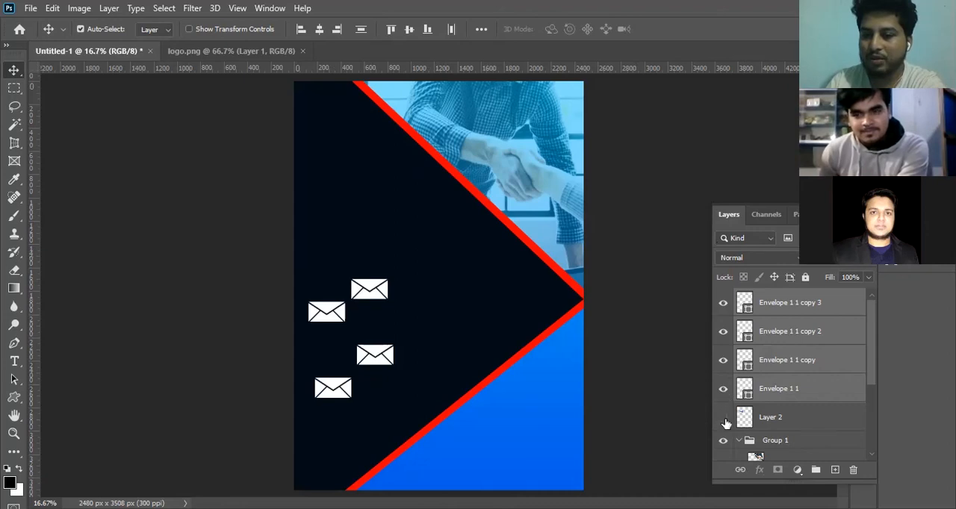
pyautogui.click(723, 416)
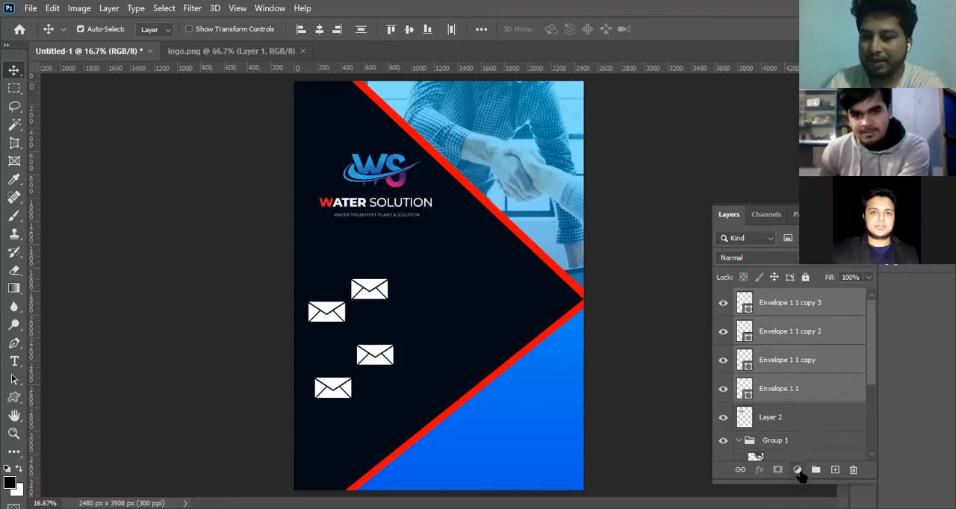
pyautogui.click(796, 470)
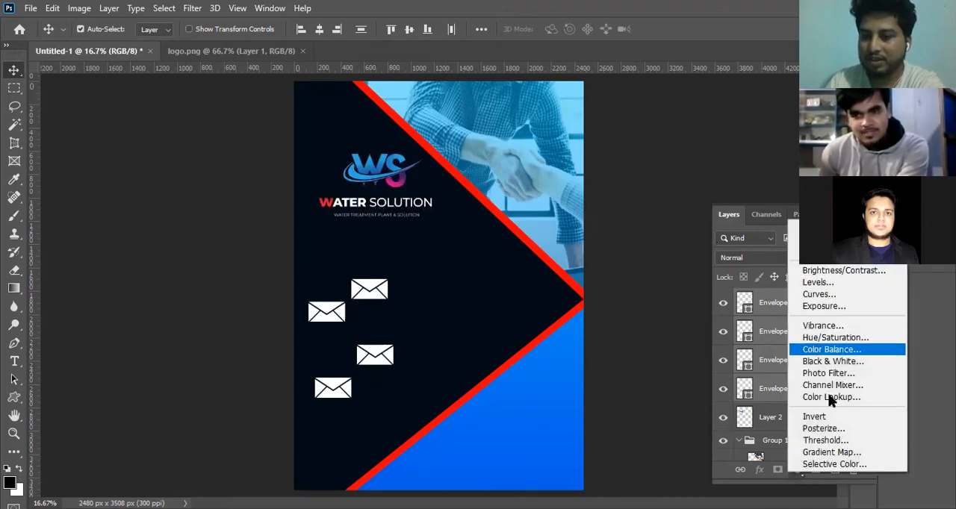
pyautogui.click(732, 217)
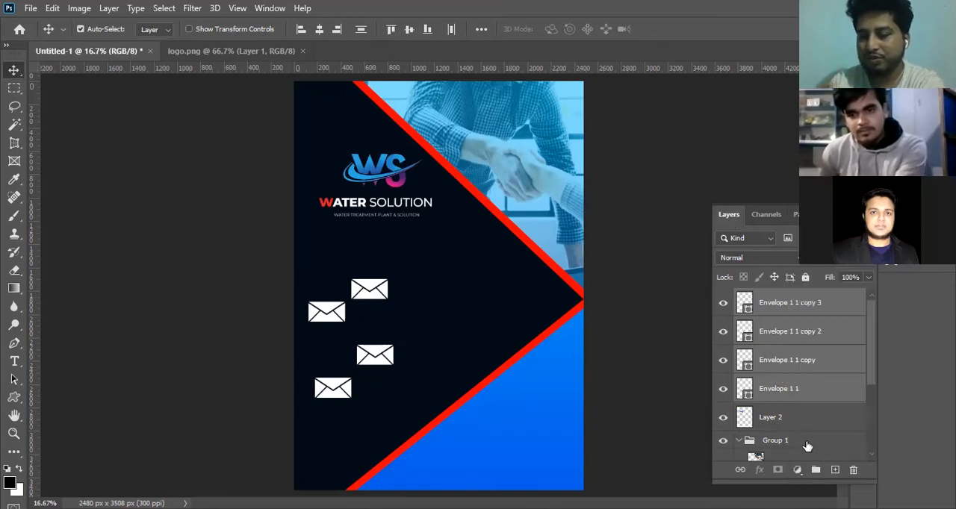